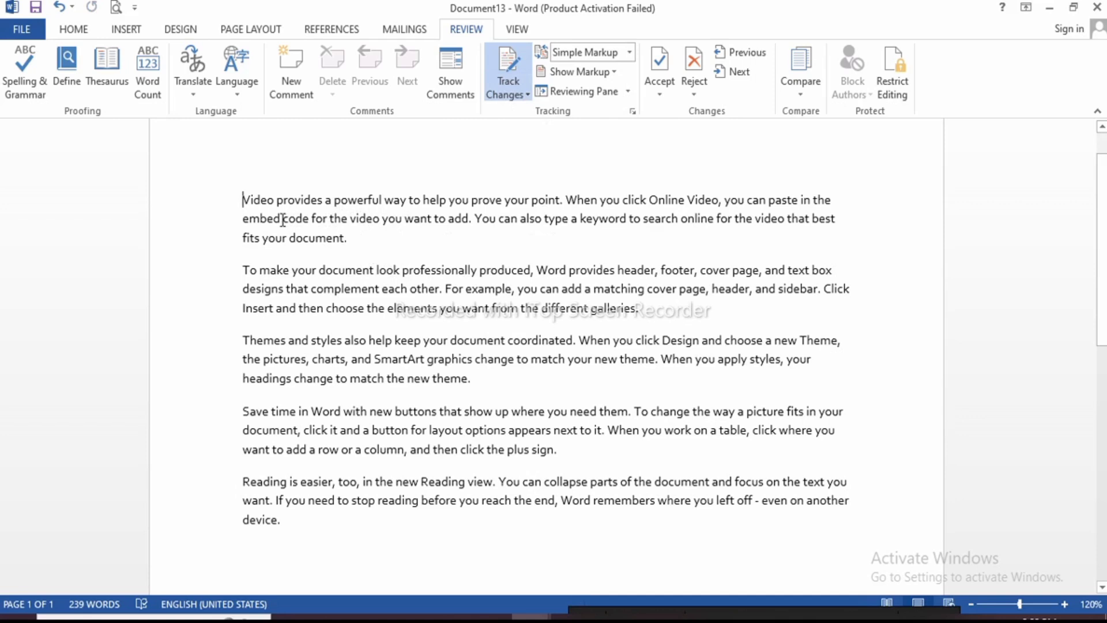
Replace the text from 'embed code' to 'keyword' with 'computer is the most important' as a tracked change
left_click_drag(292, 220, 629, 219)
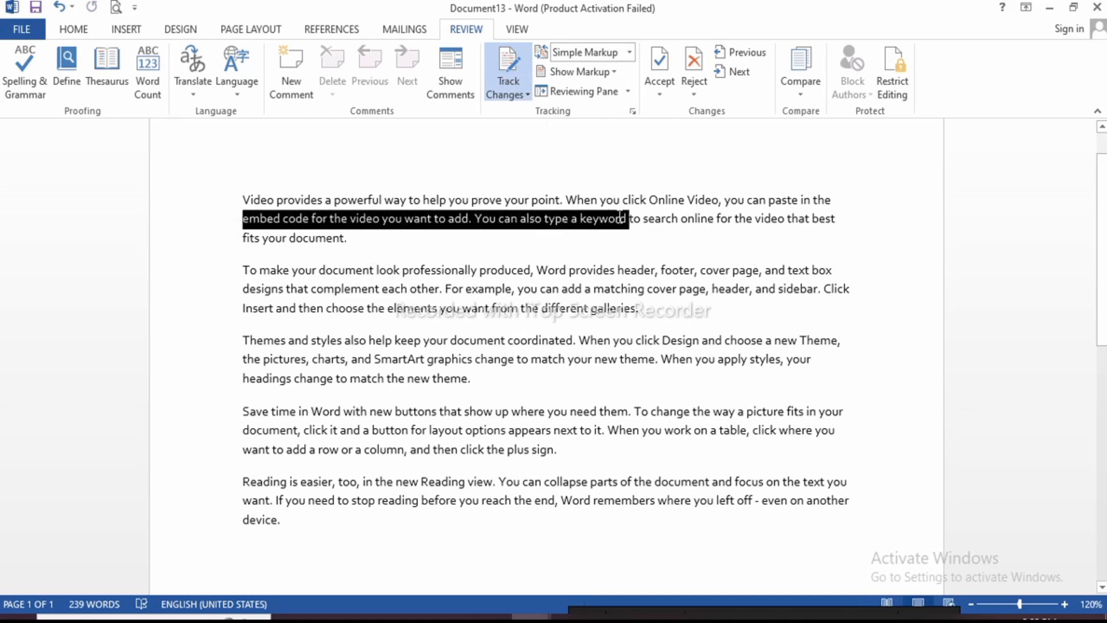
key("Delete")
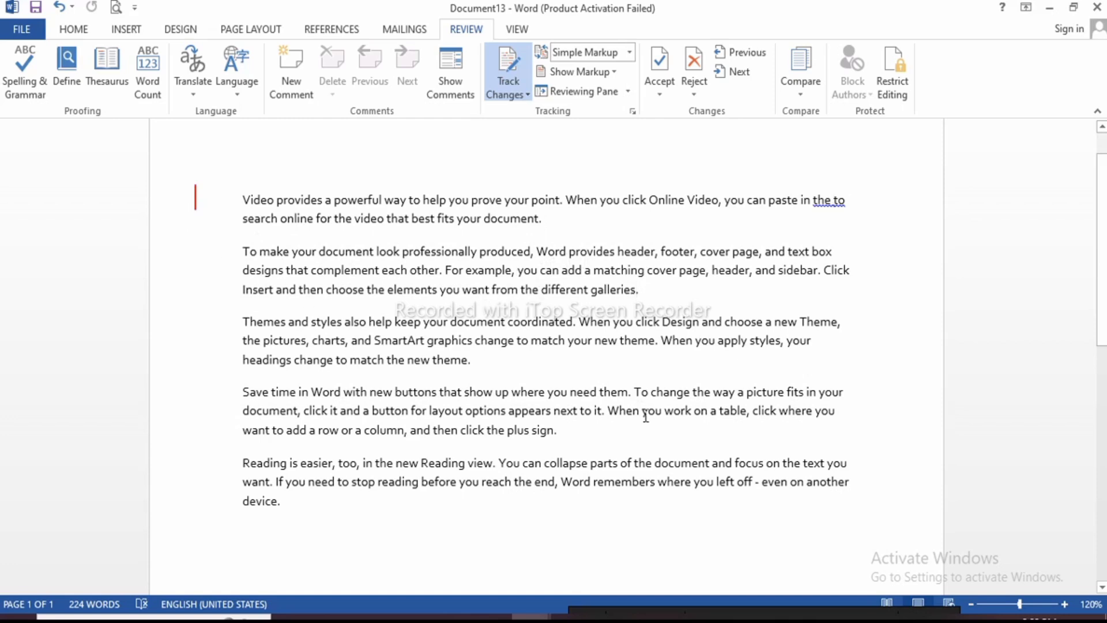
type("compu")
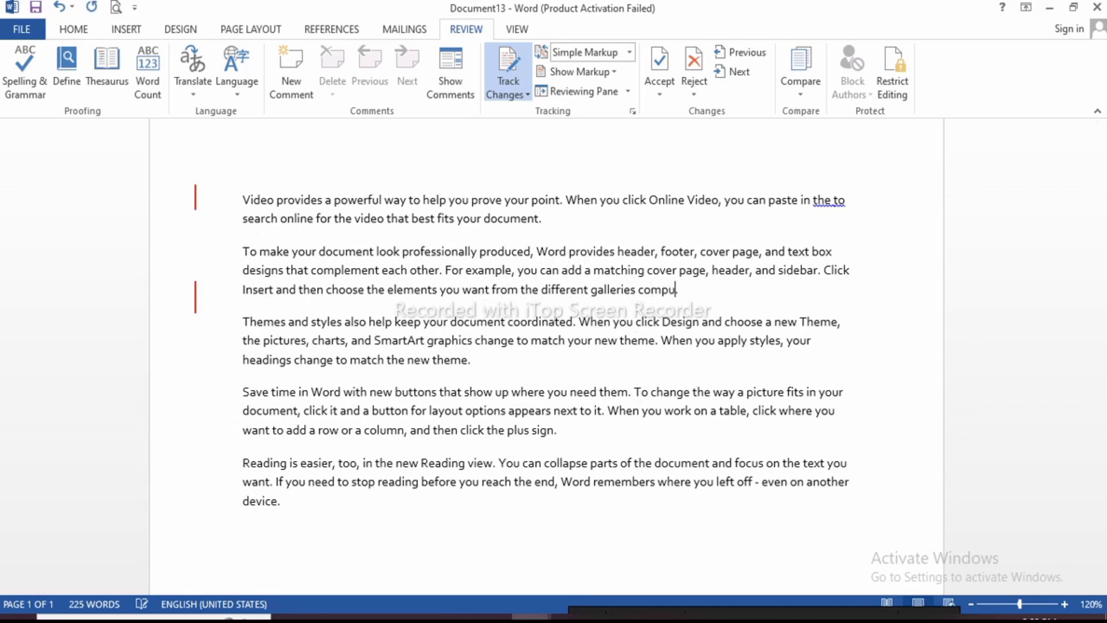
type("ter is the most impor")
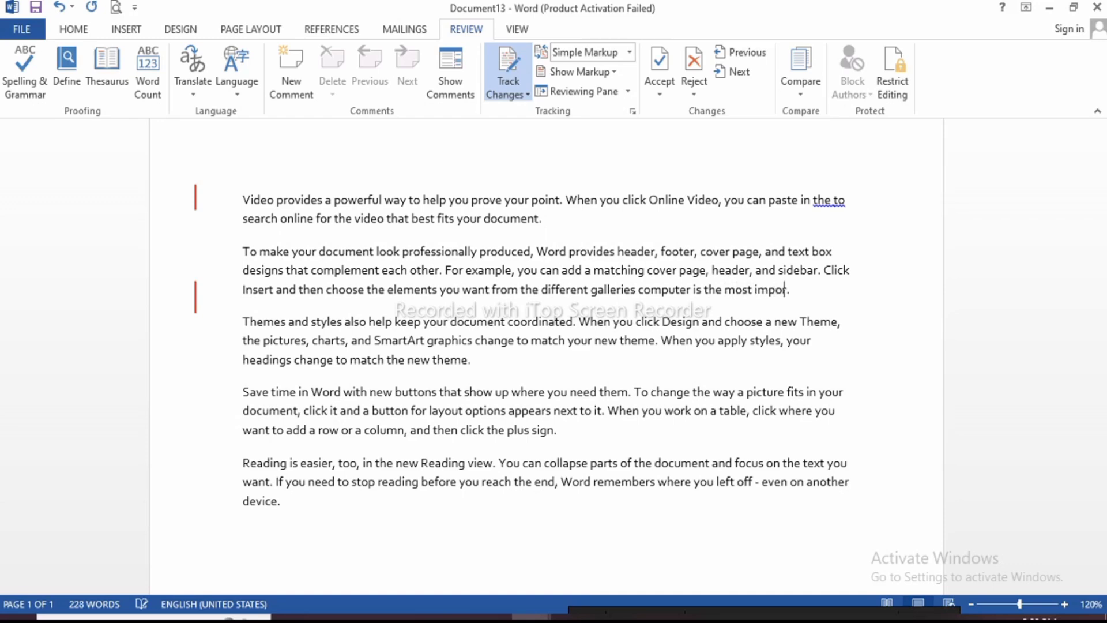
type("tant")
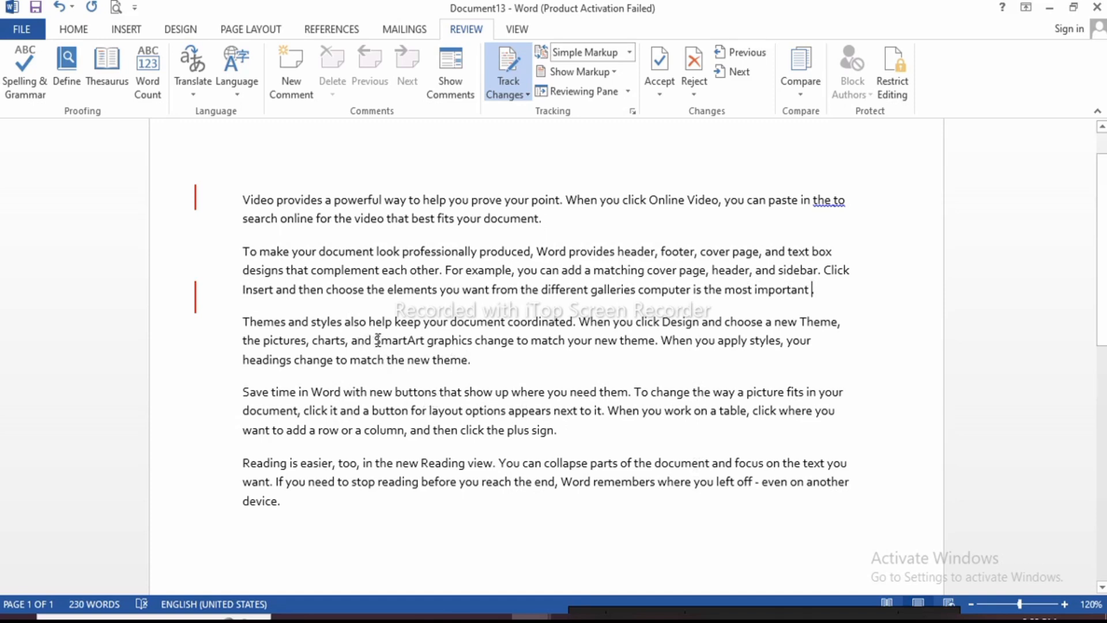
Delete the third paragraph's text from 'charts' to its end, keeping 'Save time' as its own paragraph
left_click_drag(314, 341, 505, 367)
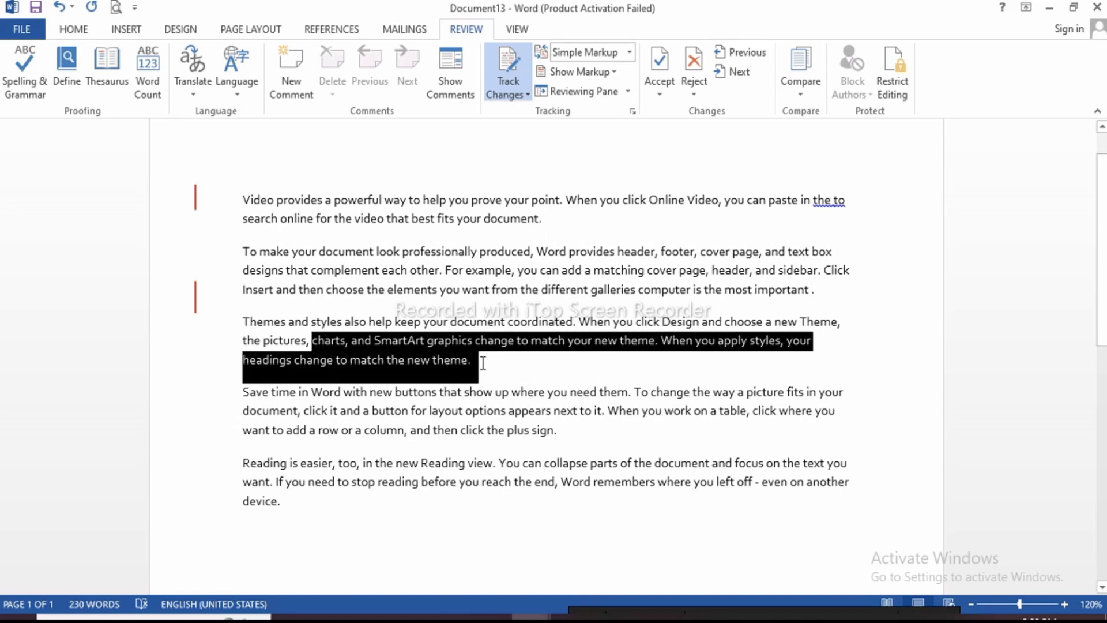
key("Delete")
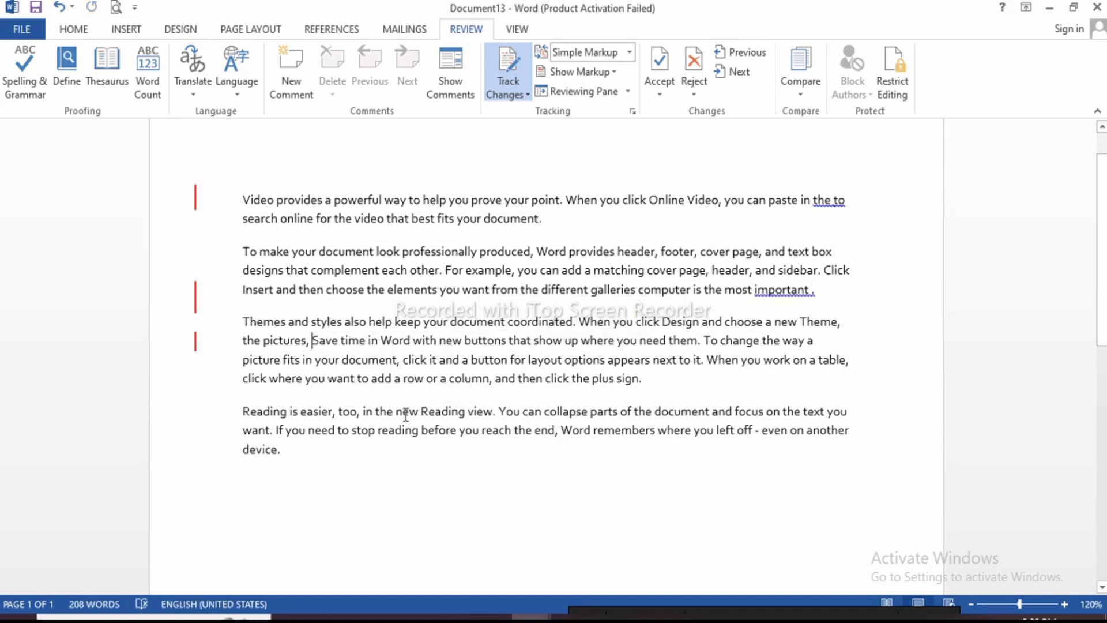
key("Return")
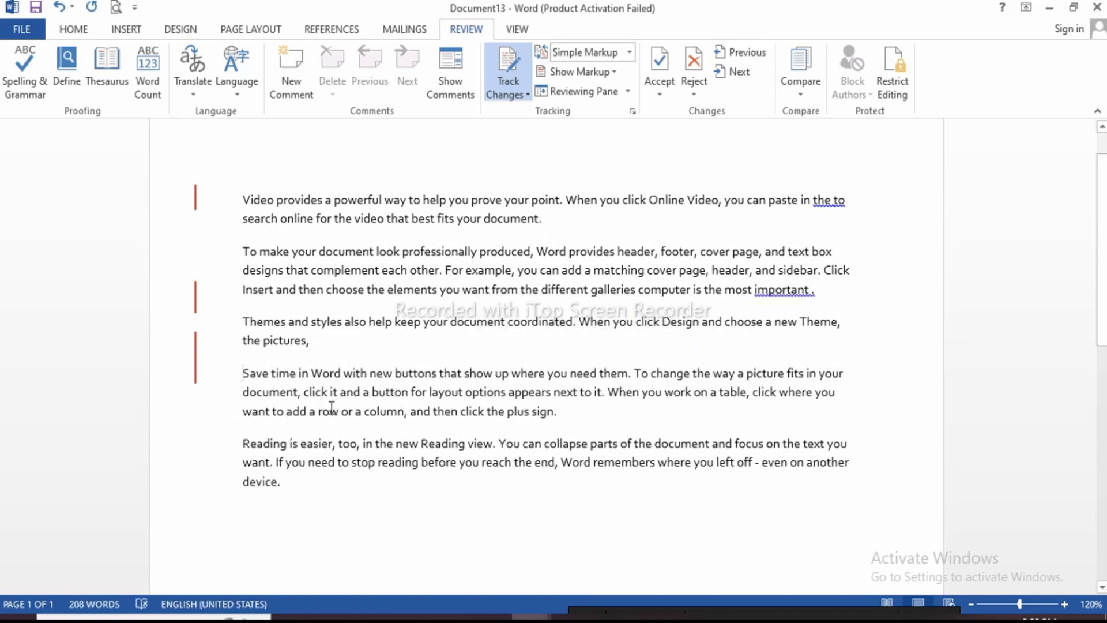
left_click(304, 393)
type("dfasdfsdafs")
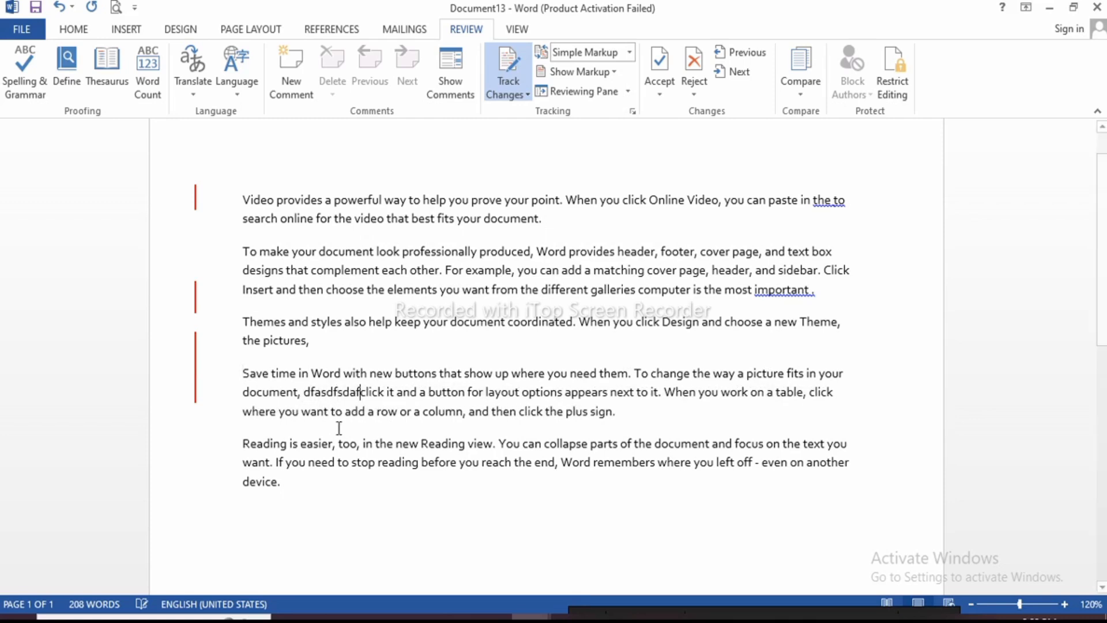
key("BackSpace")
key("BackSpace")
key("BackSpace")
key("BackSpace")
key("BackSpace")
key("BackSpace")
key("BackSpace")
key("BackSpace")
key("BackSpace")
key("BackSpace")
key("BackSpace")
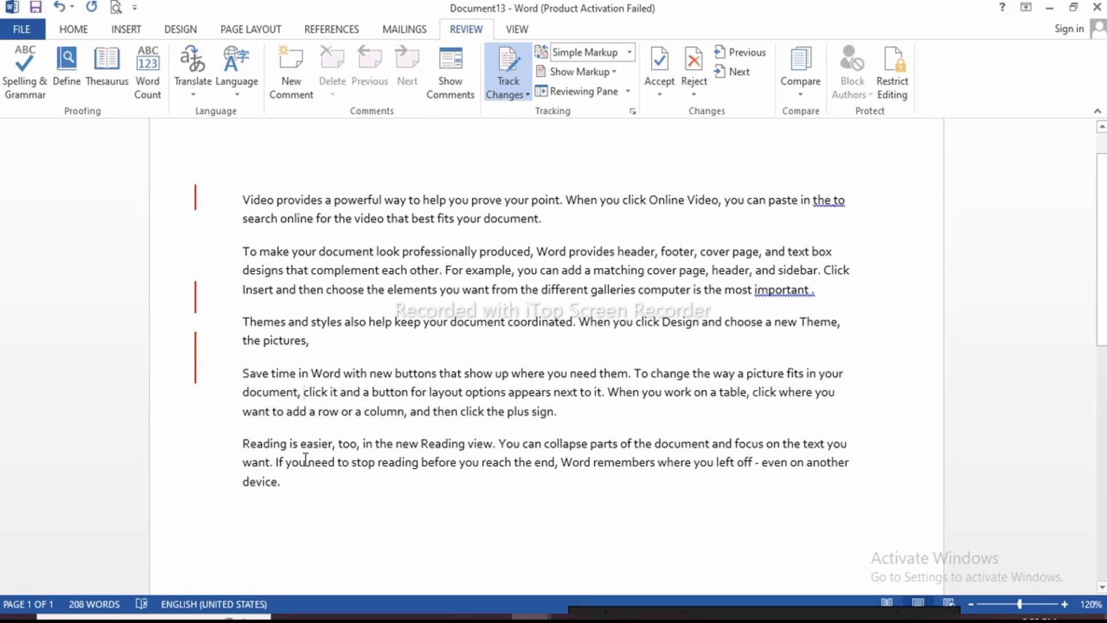
Replace the last paragraph's words 'easier' through 'You' with 'wite your name' and bring up Save As
left_click_drag(302, 445, 524, 442)
key("BackSpace")
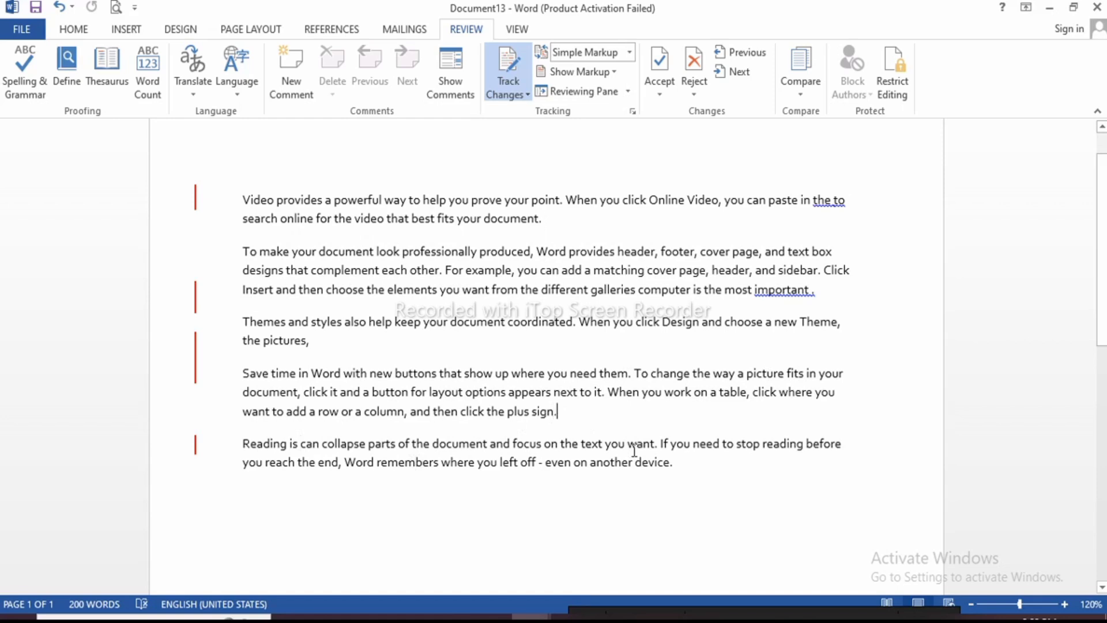
type("wi")
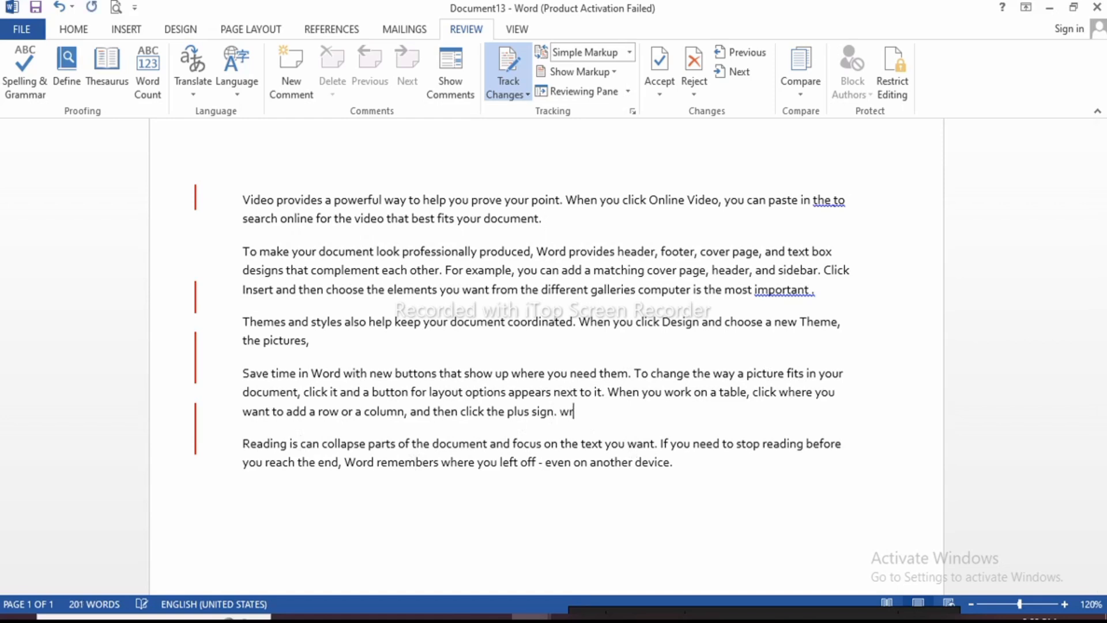
type("te your name")
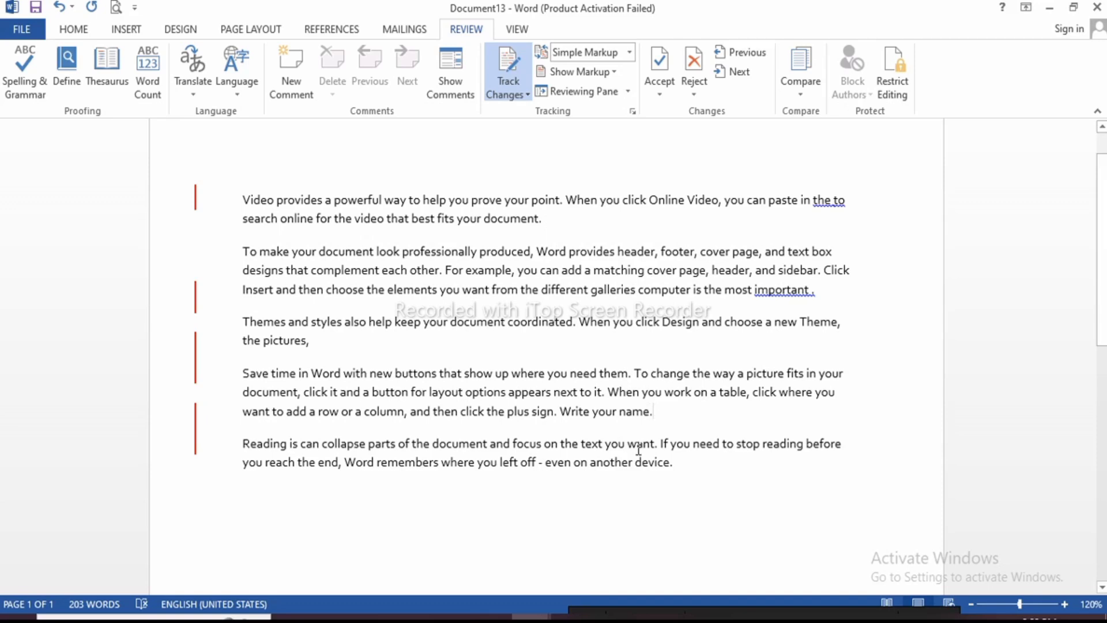
key("ctrl+s")
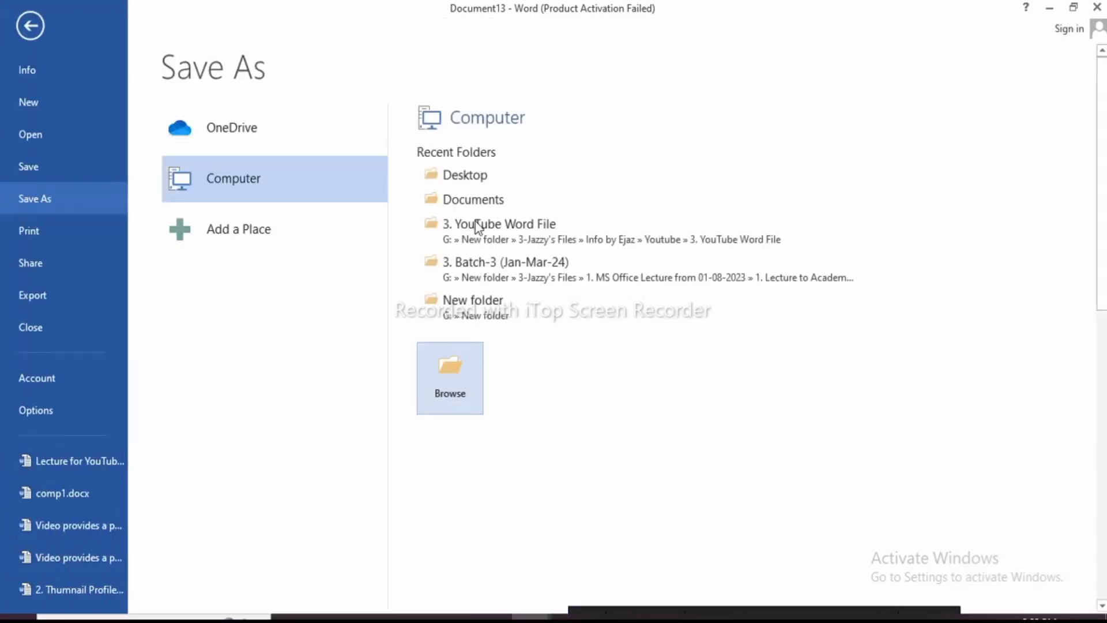
Save the tracked-changes document to the Desktop under the name 'Original doc'
left_click(462, 174)
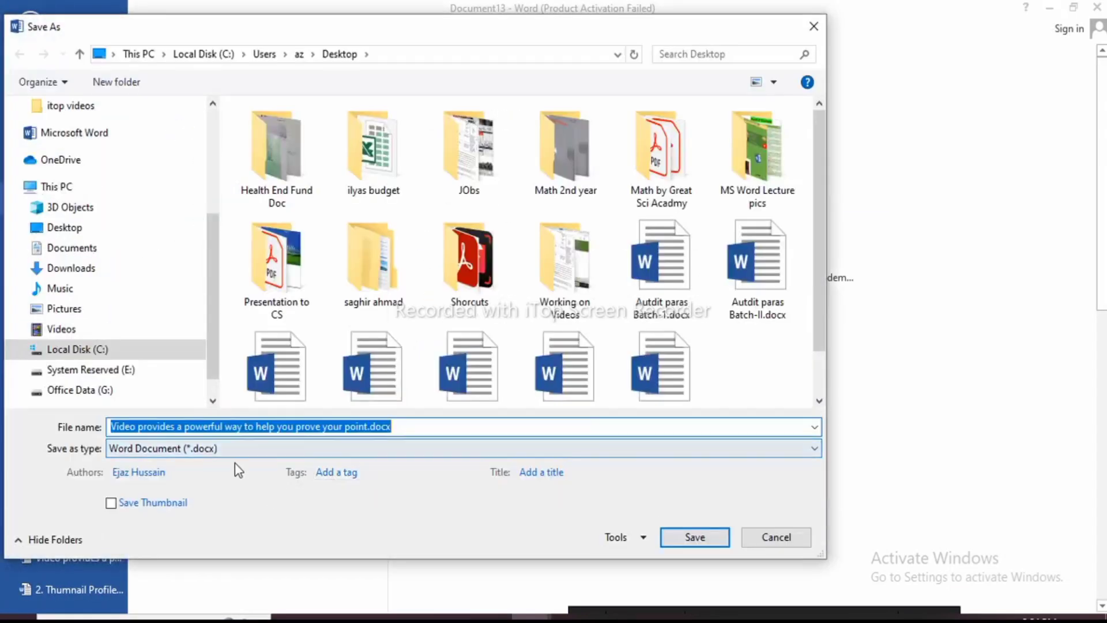
left_click_drag(368, 427, 110, 427)
type("Or")
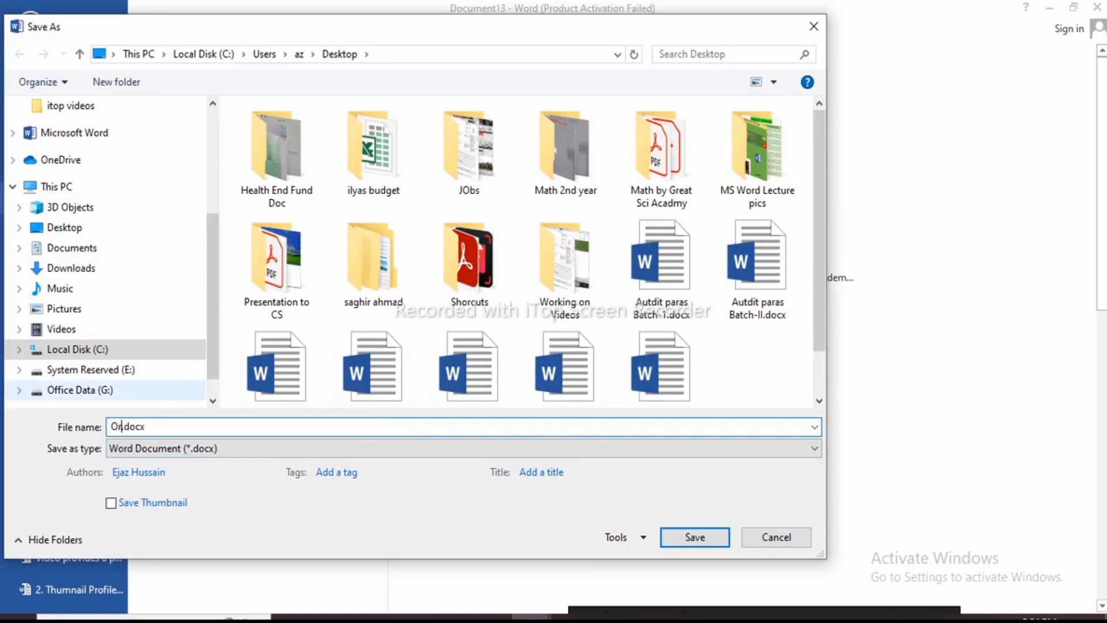
type("iginal doc")
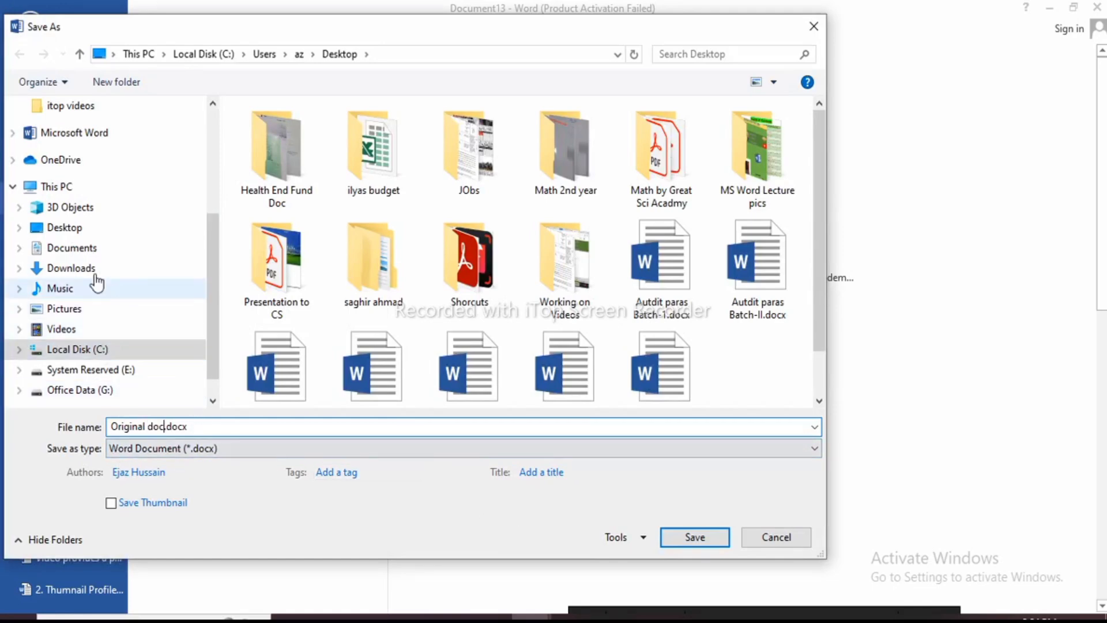
left_click(73, 229)
left_click(710, 543)
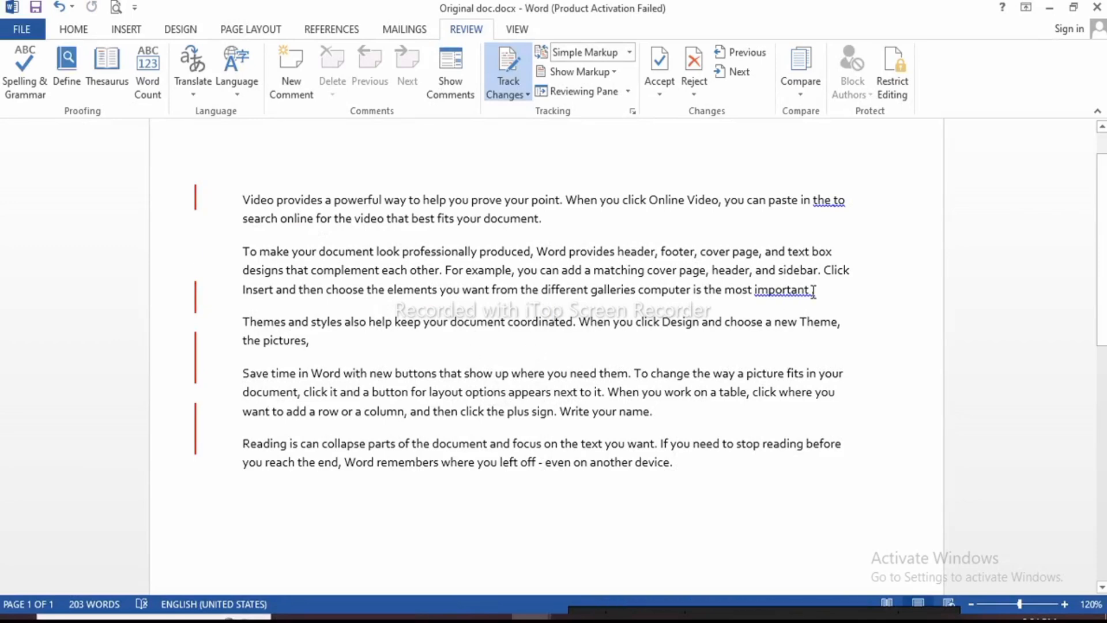
Set the Display for Review mode to All Markup
scroll(222, 260, "up", 1)
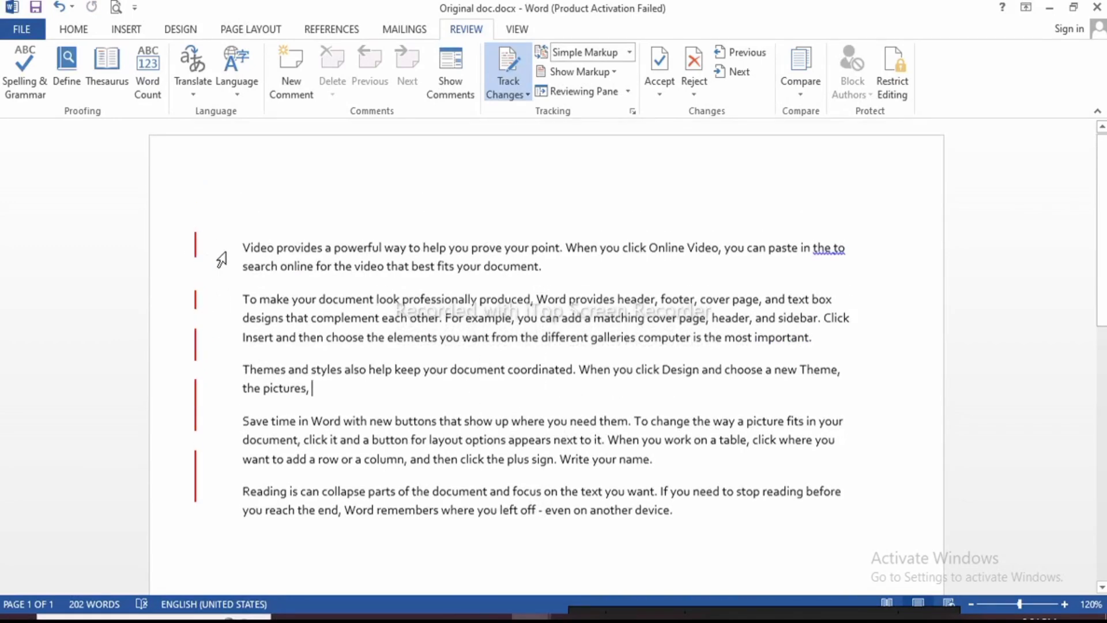
left_click(527, 95)
left_click(527, 97)
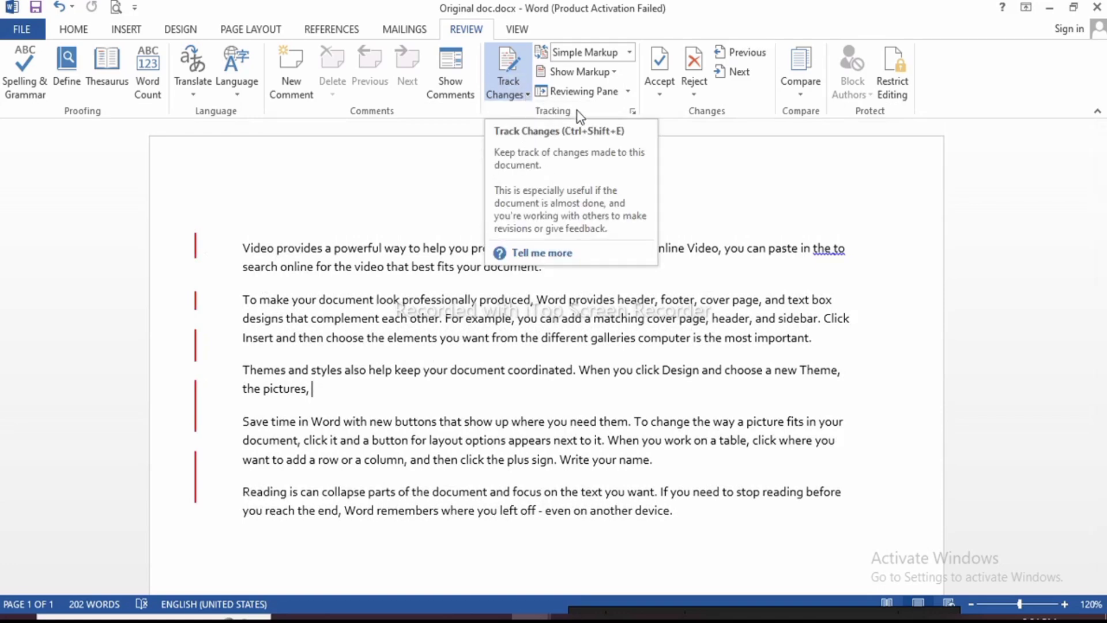
left_click(632, 53)
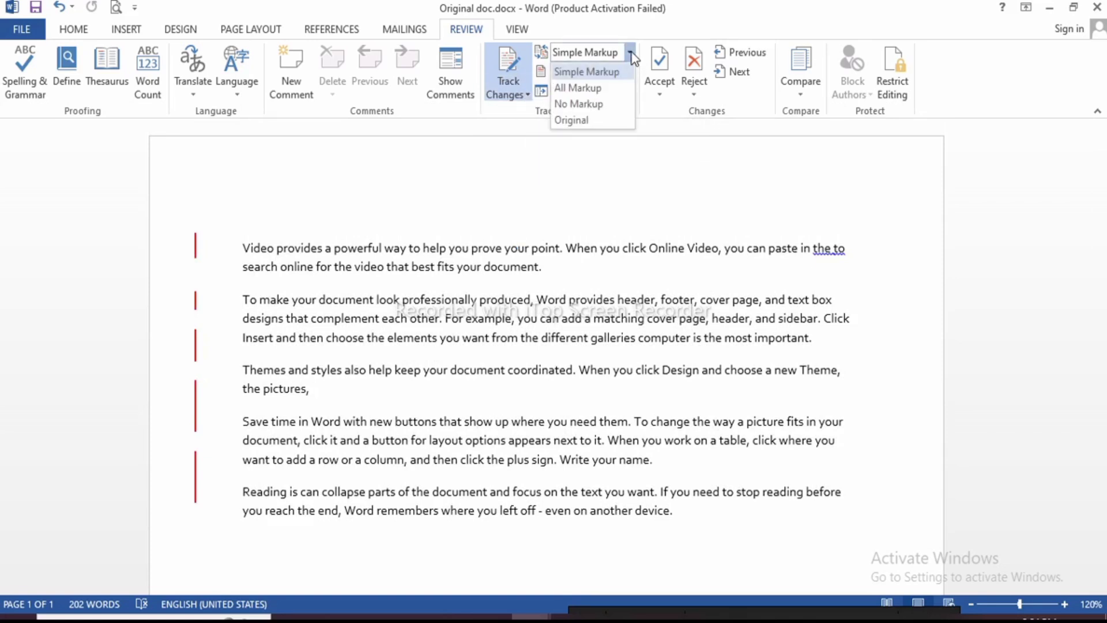
left_click(599, 88)
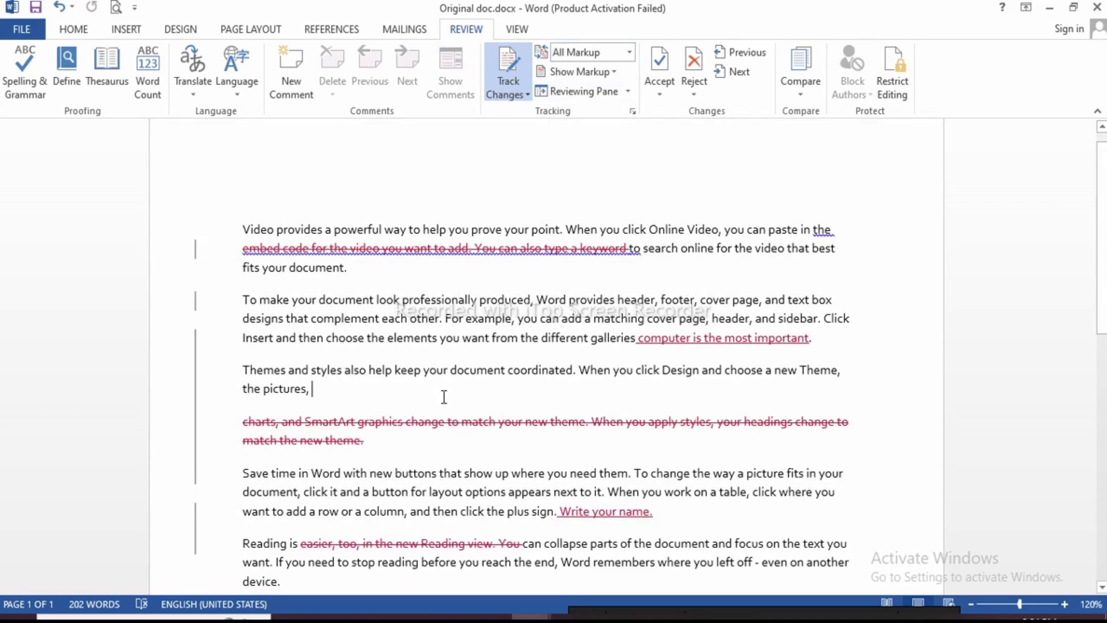
Try the Simple Markup, No Markup and Original display modes in turn
scroll(364, 330, "down", 1)
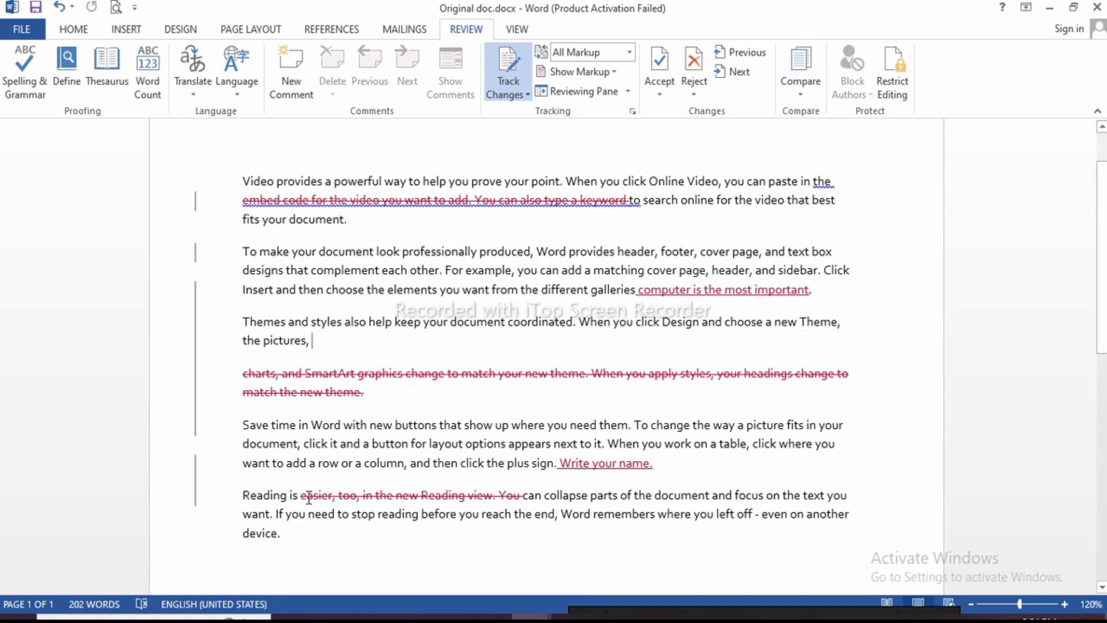
scroll(532, 479, "down", 2)
scroll(534, 470, "up", 2)
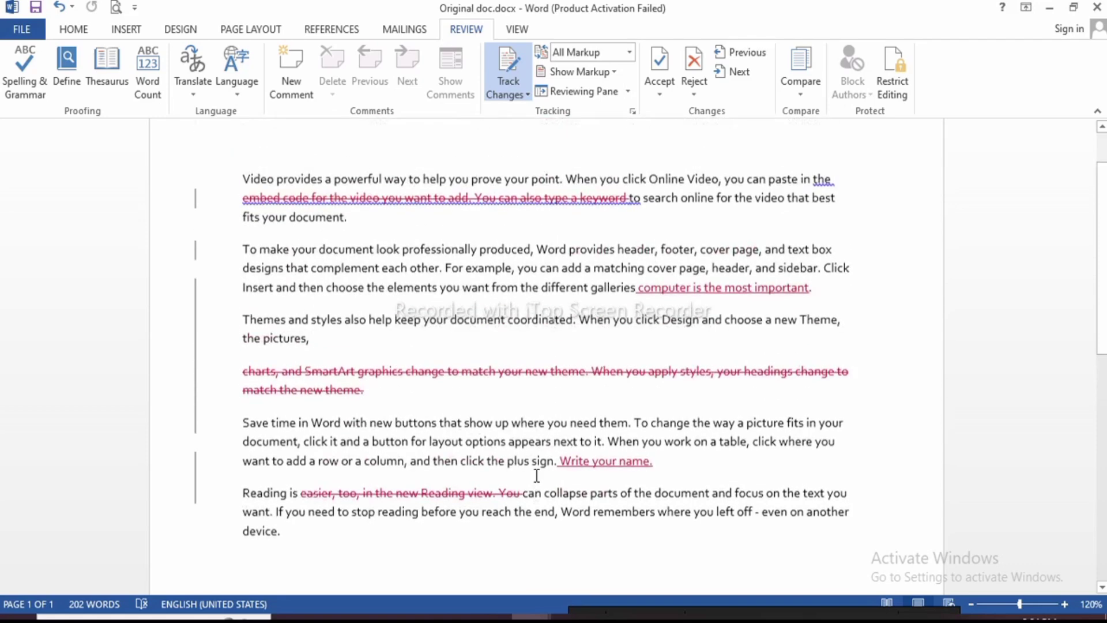
left_click(630, 56)
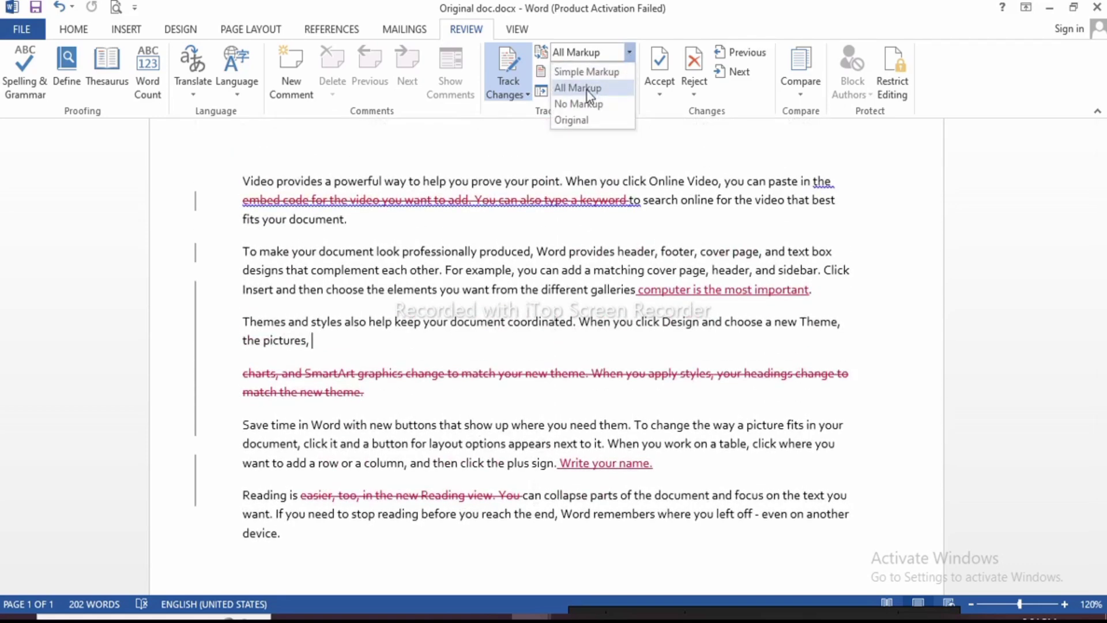
left_click(577, 72)
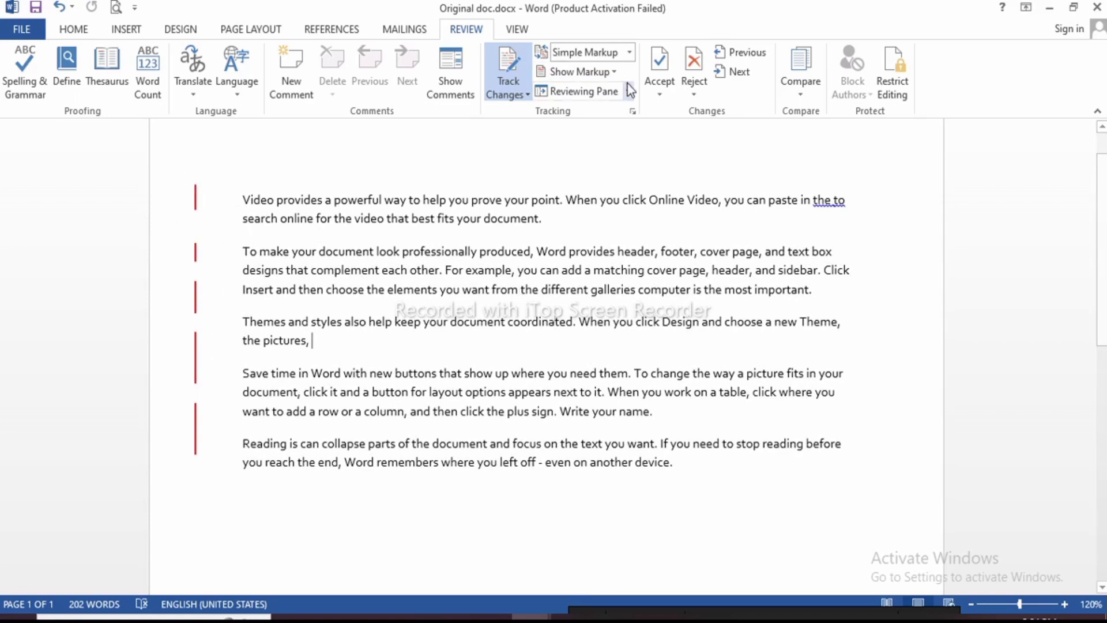
left_click(630, 52)
left_click(578, 102)
left_click(631, 53)
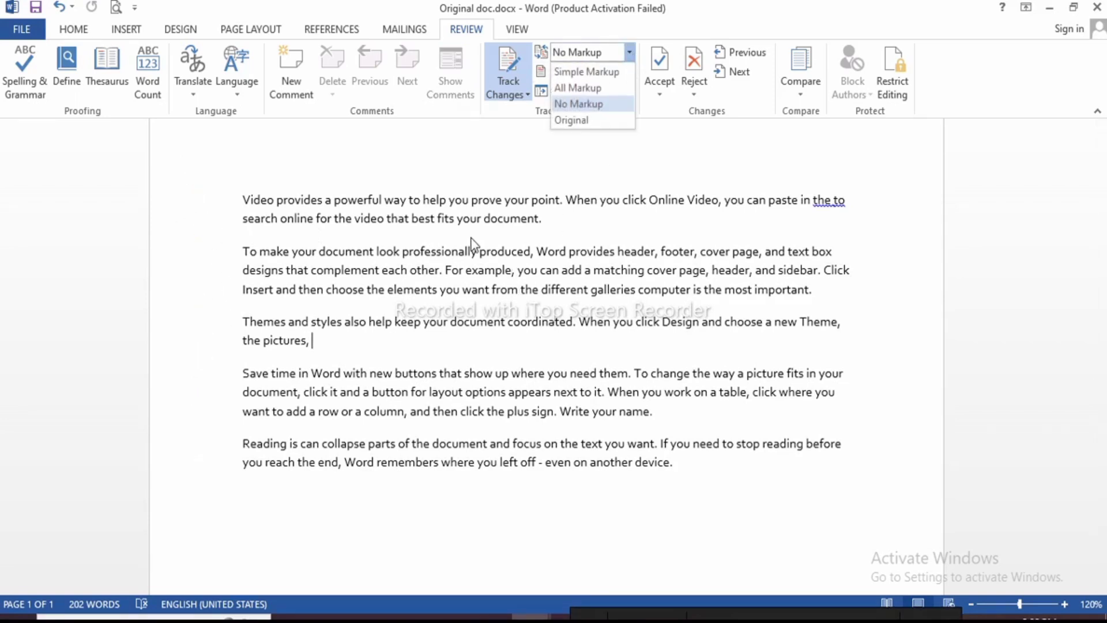
left_click(560, 223)
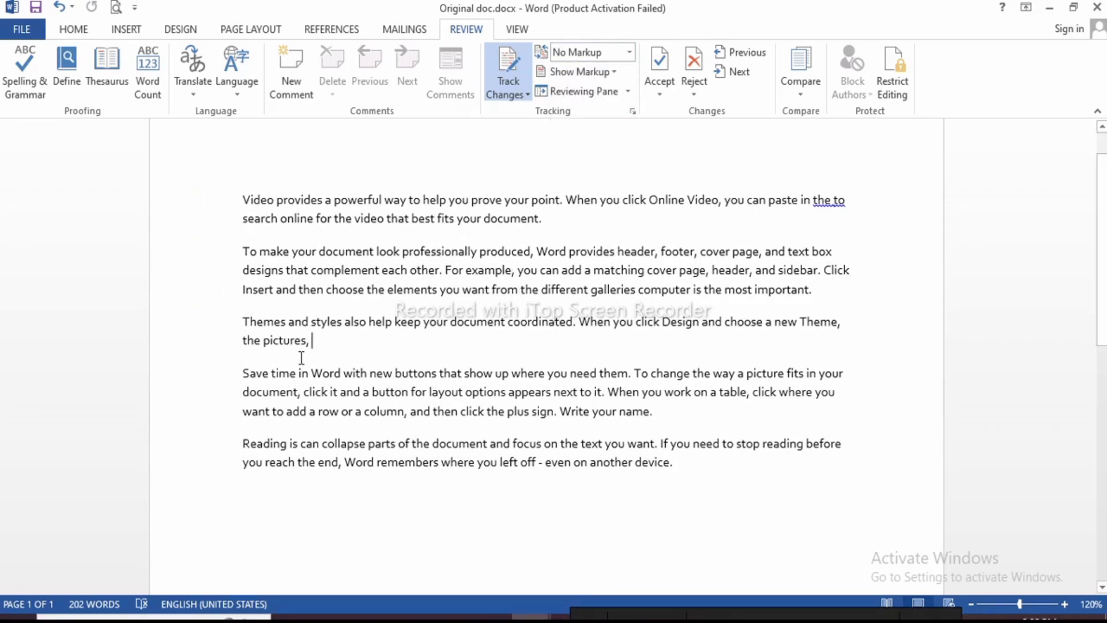
left_click(631, 52)
left_click(586, 121)
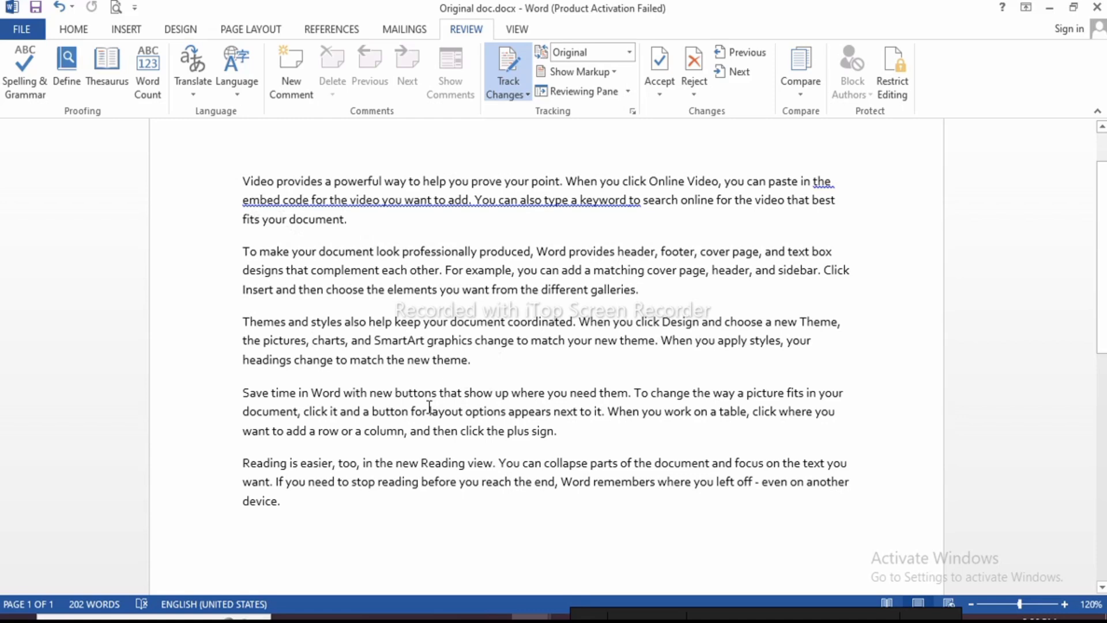
Undo and switch the display back to All Markup
key("ctrl+z")
left_click(629, 52)
left_click(593, 87)
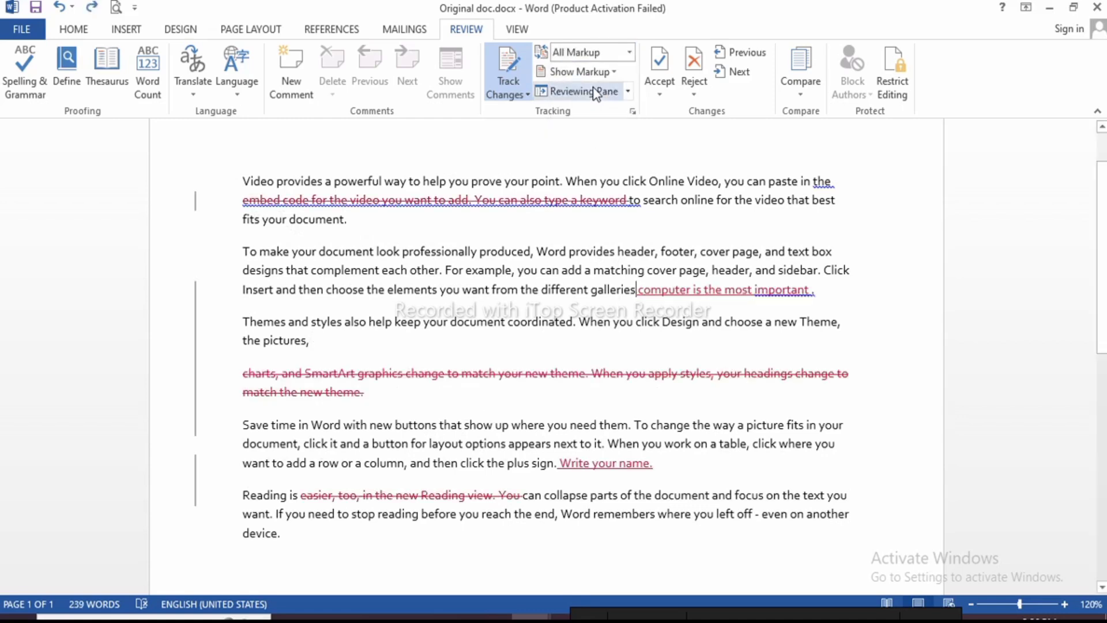
left_click(630, 52)
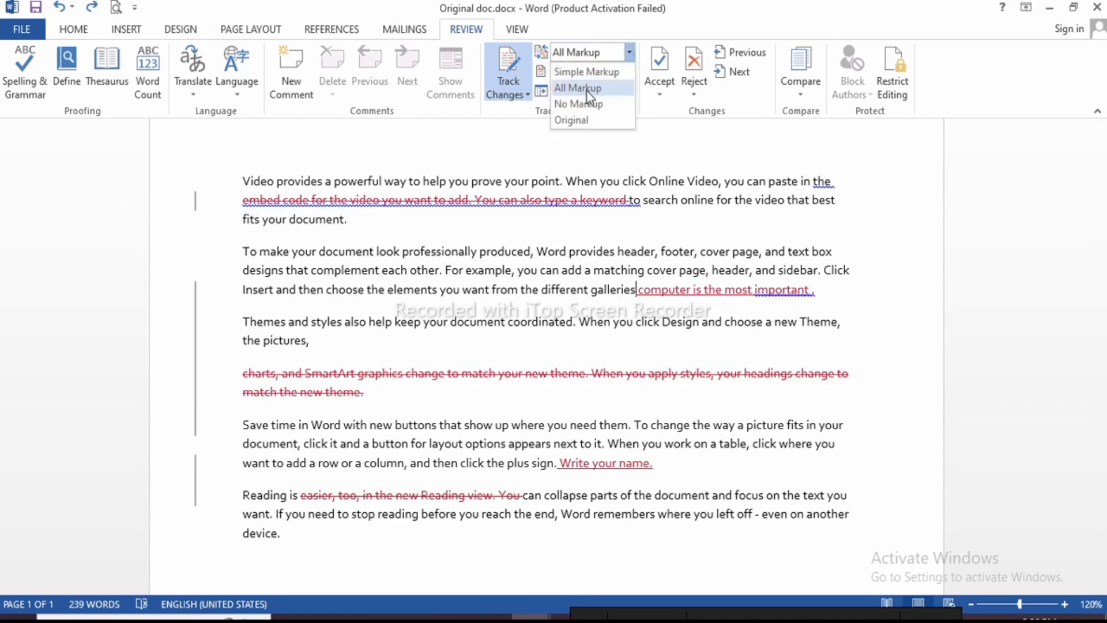
left_click(445, 217)
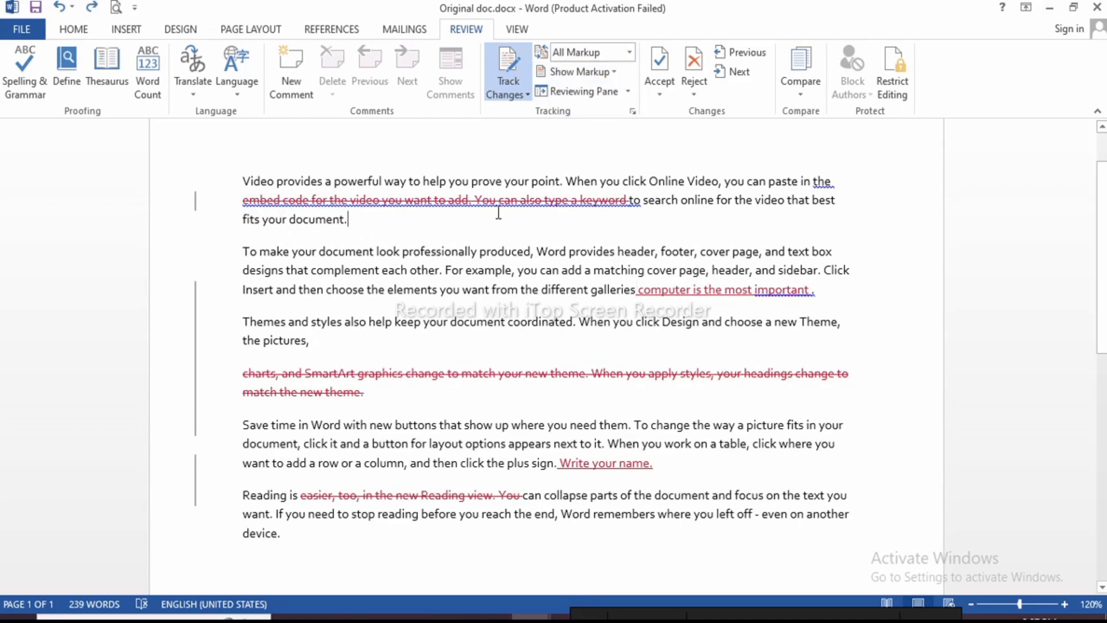
left_click(614, 73)
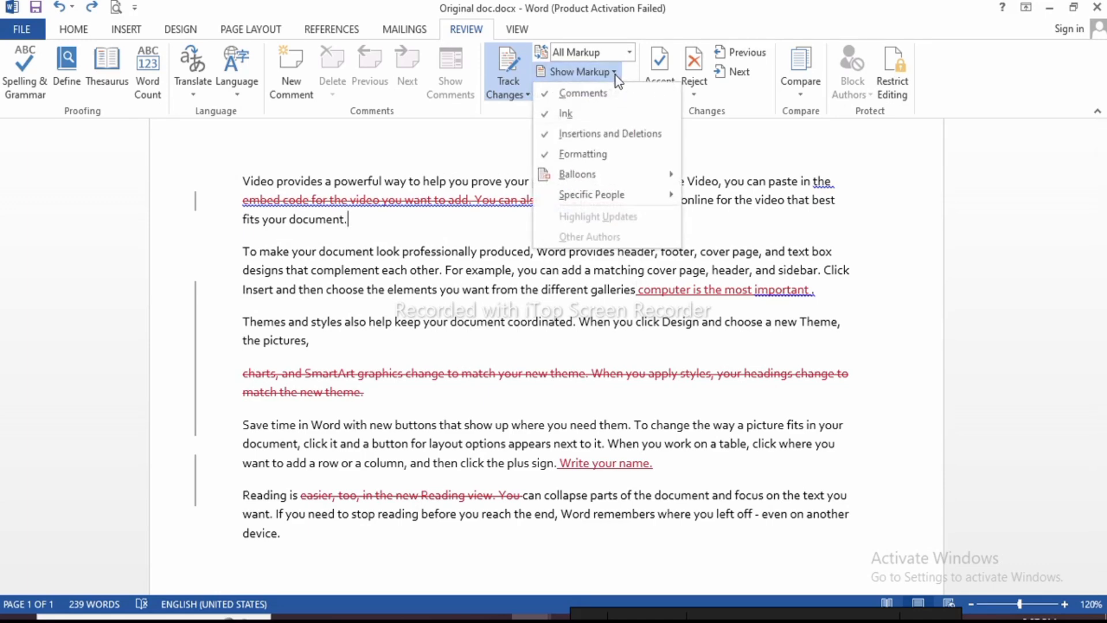
left_click(577, 96)
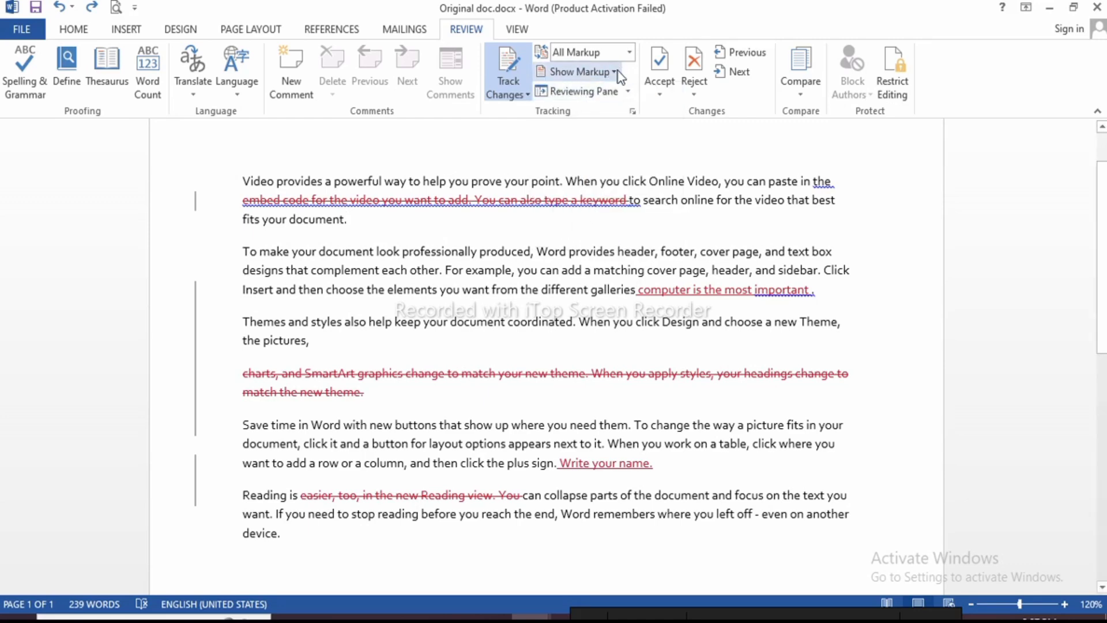
left_click(614, 72)
left_click(580, 96)
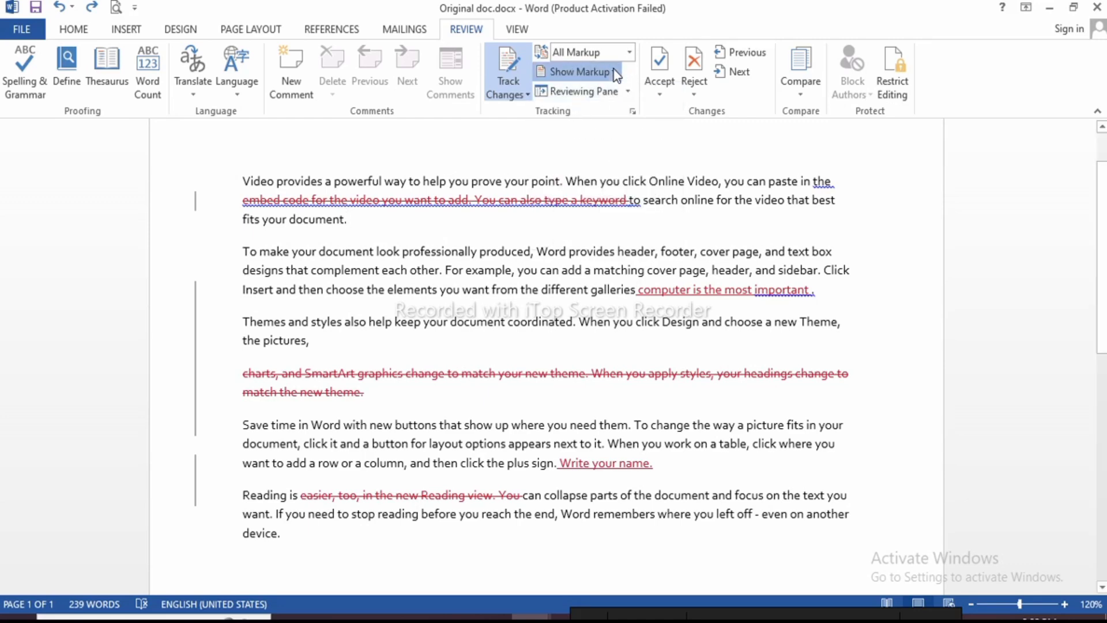
left_click(582, 72)
left_click(569, 117)
left_click(610, 70)
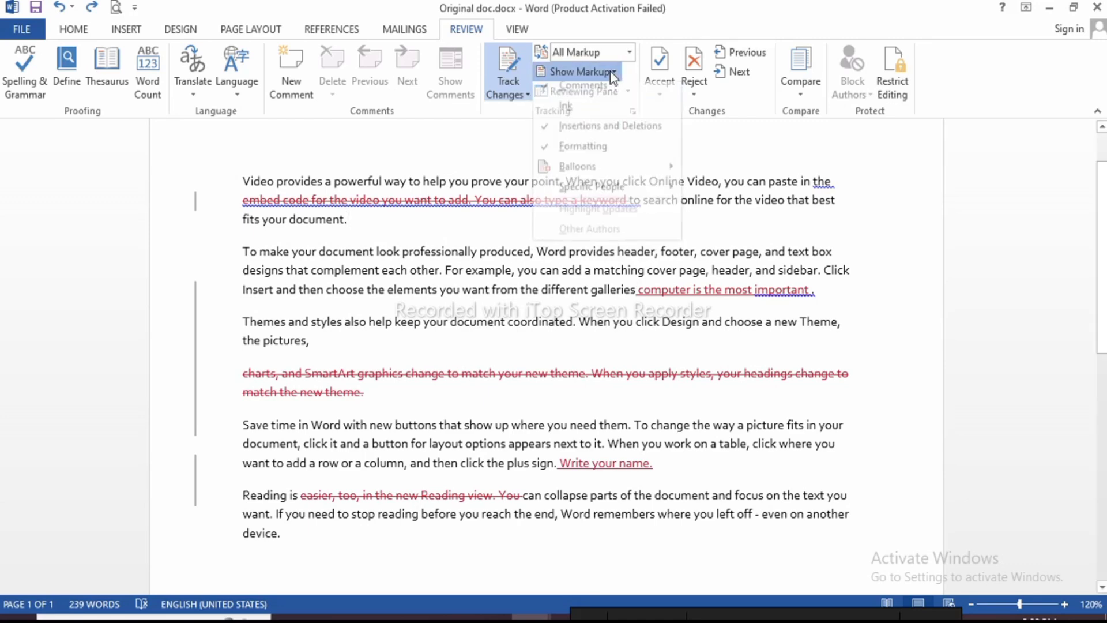
left_click(570, 116)
left_click(615, 72)
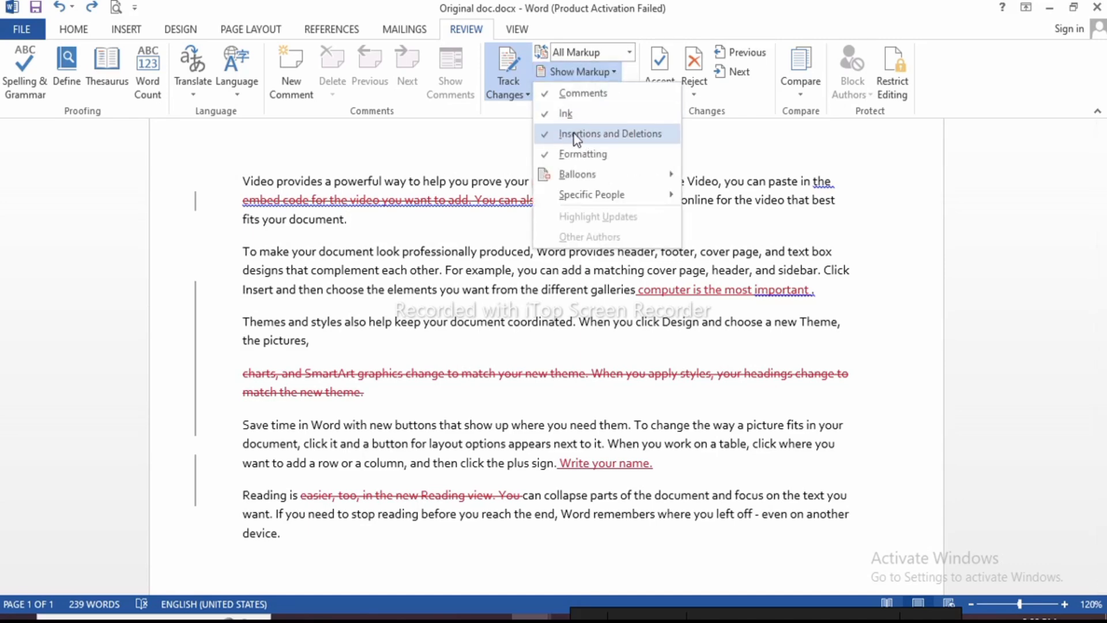
left_click(594, 136)
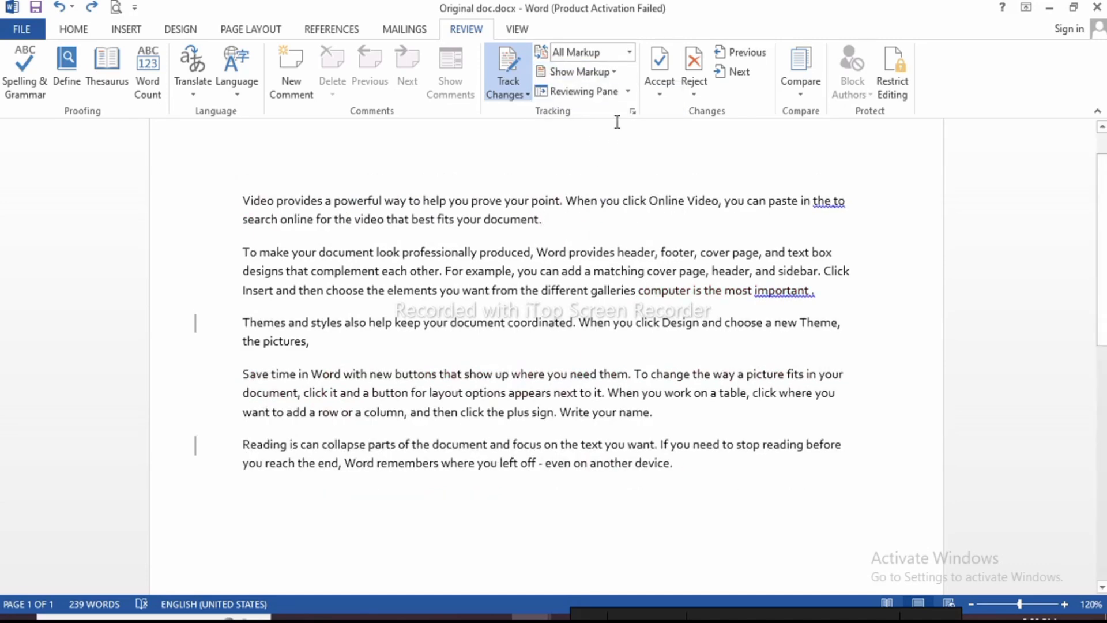
left_click(615, 71)
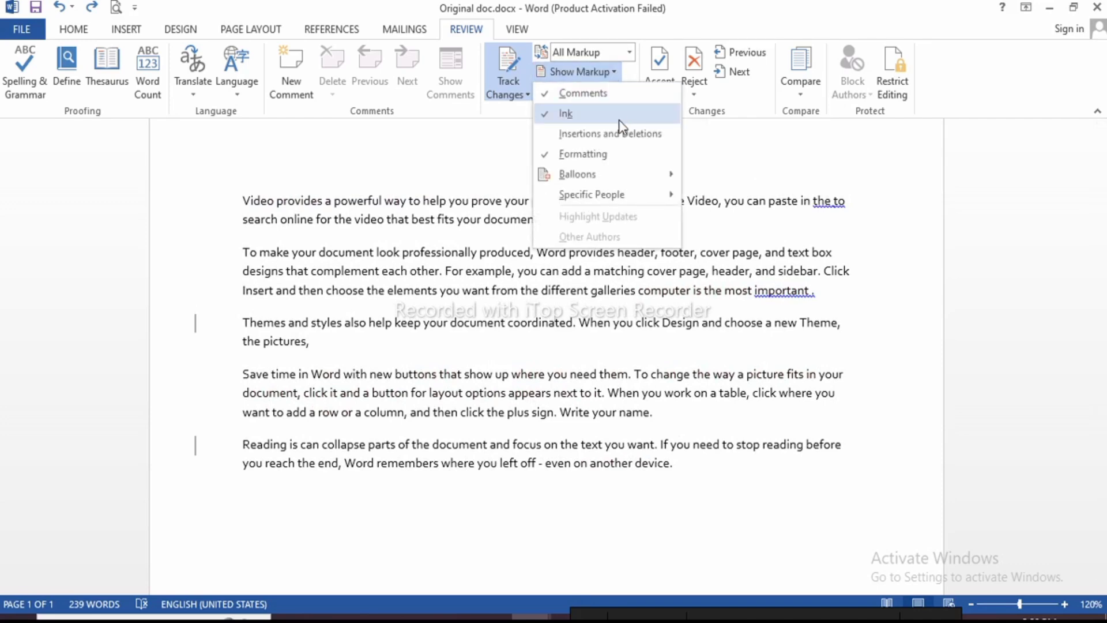
left_click(598, 135)
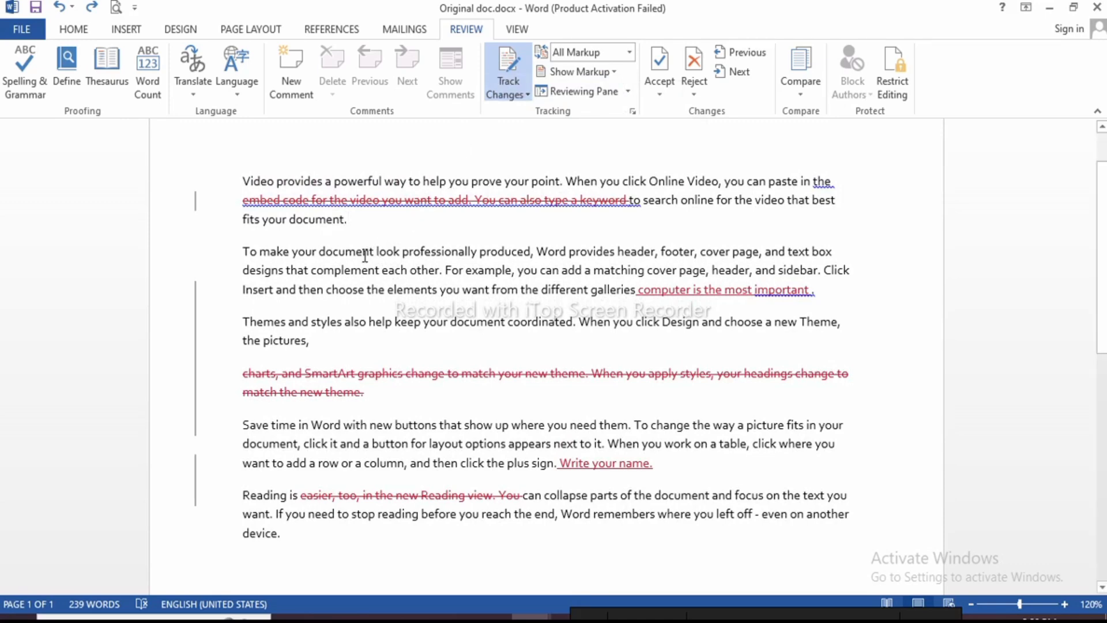
Set 'document look professionally produced' in Franklin Gothic Heavy
left_click_drag(319, 251, 522, 257)
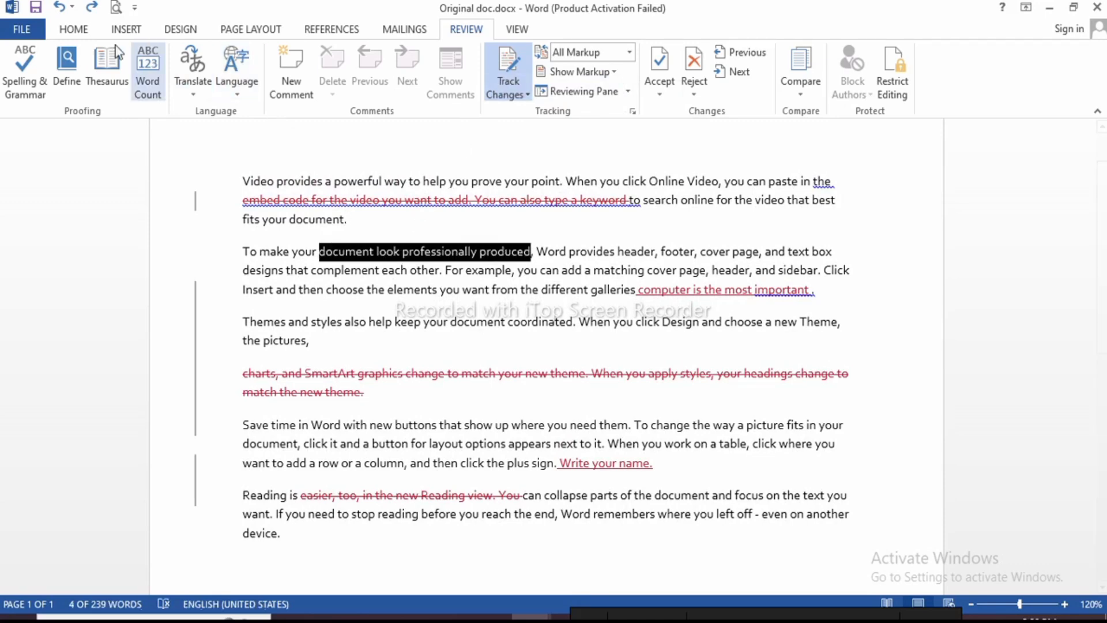
left_click(71, 32)
left_click(199, 59)
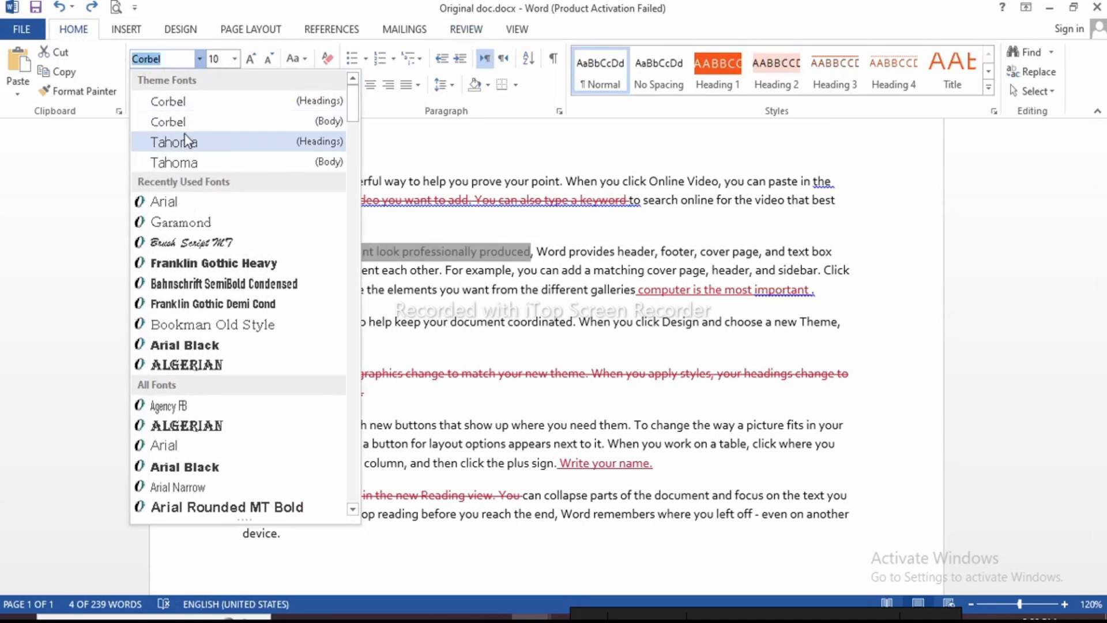
left_click(185, 267)
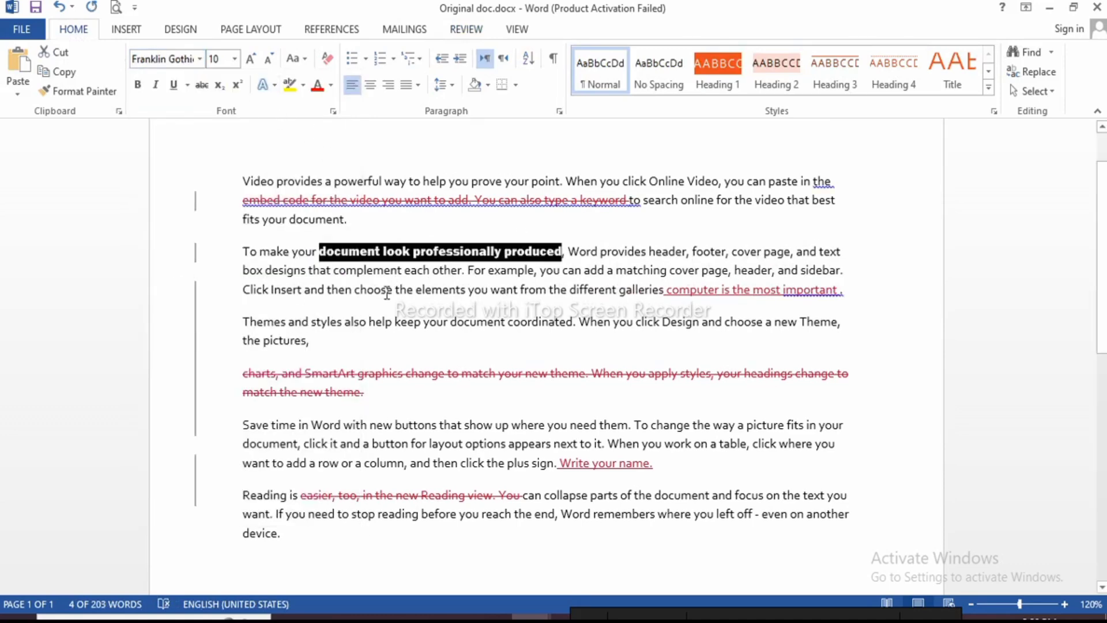
Italicize the phrase 'buttons that show up where you'
left_click_drag(424, 425, 570, 425)
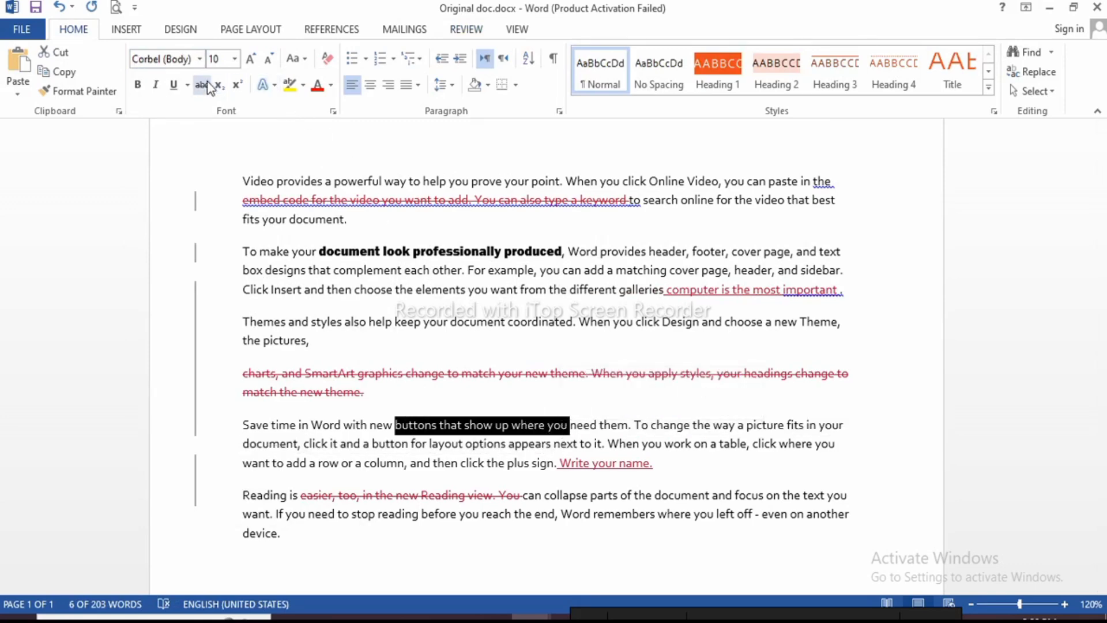
left_click(159, 87)
left_click(600, 425)
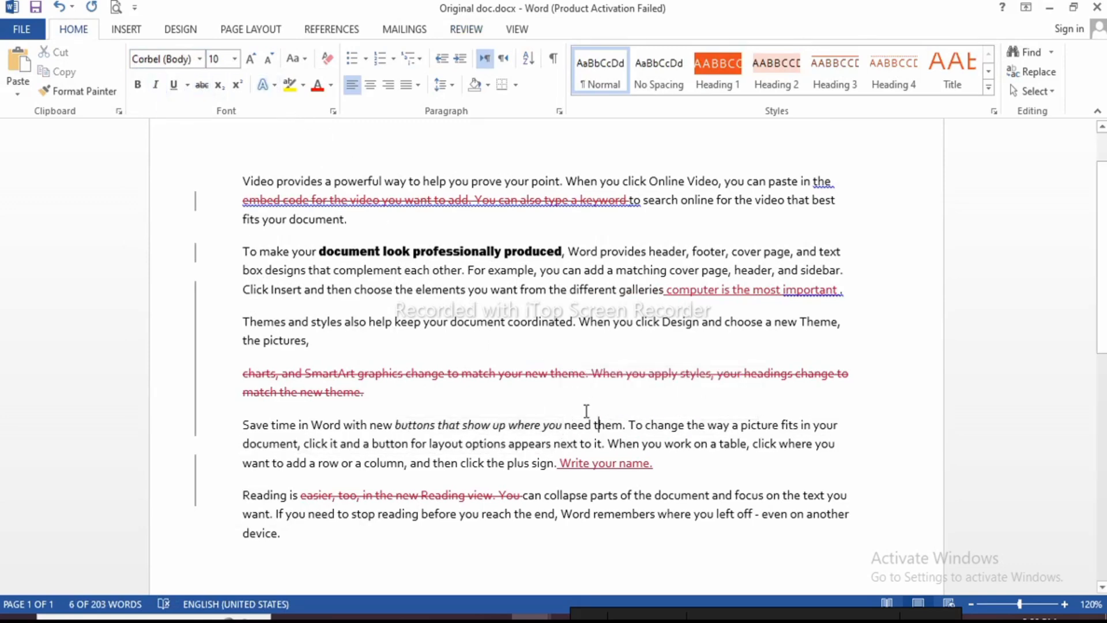
left_click(466, 29)
Keep formatting changes in Show Markup and switch Balloons to Show Revisions in Balloons
left_click(610, 72)
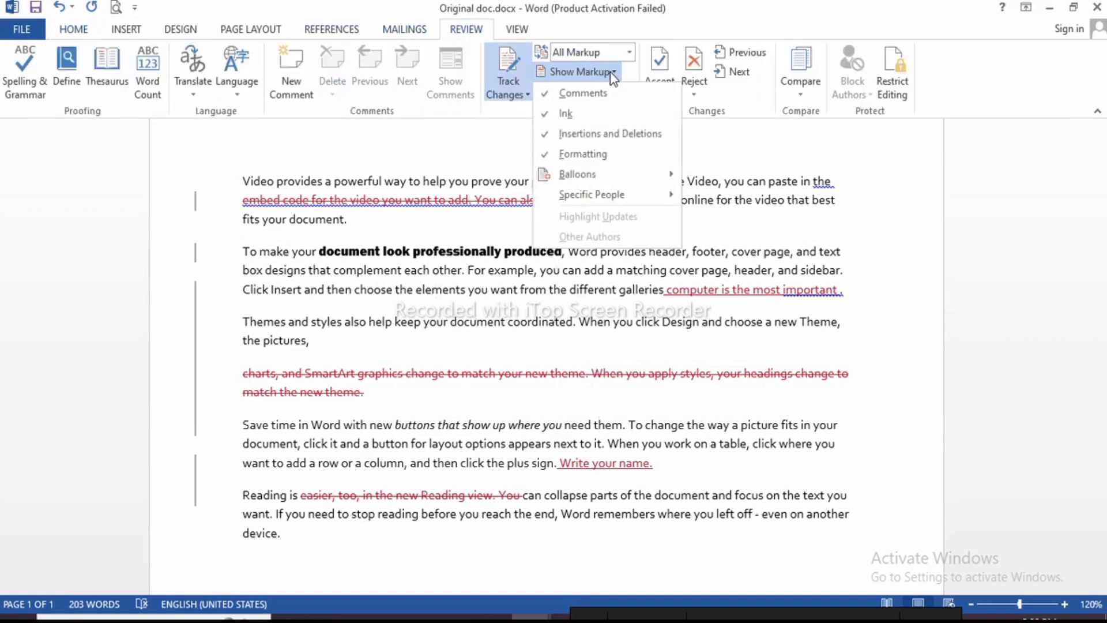
left_click(597, 156)
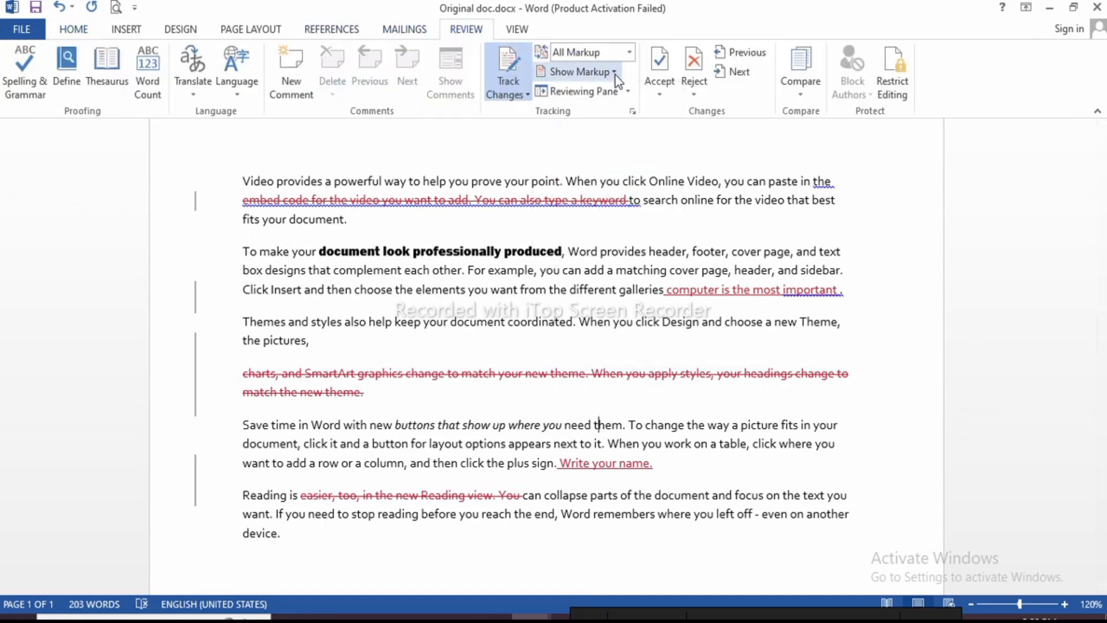
left_click(615, 72)
left_click(587, 154)
left_click(616, 72)
mouse_move(608, 174)
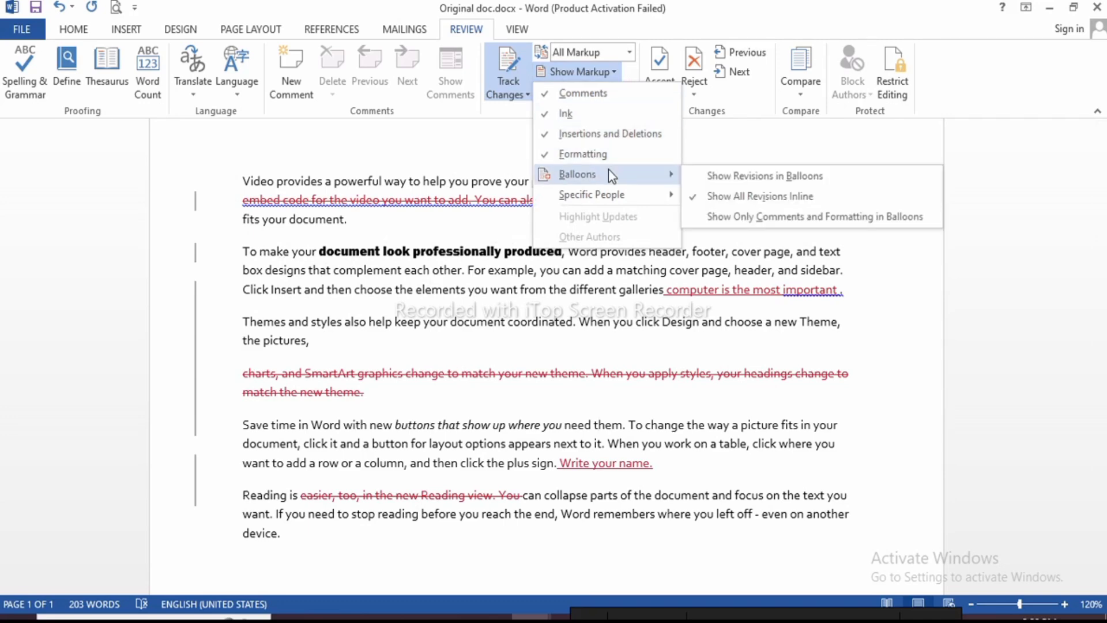
left_click(737, 179)
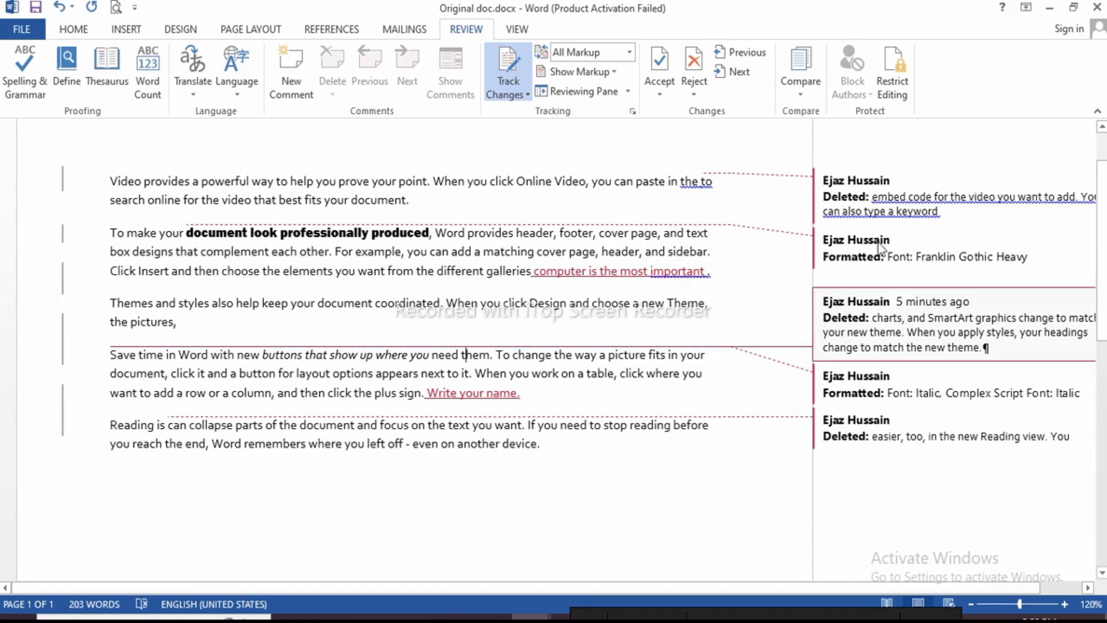
mouse_move(898, 309)
scroll(904, 349, "up", 2)
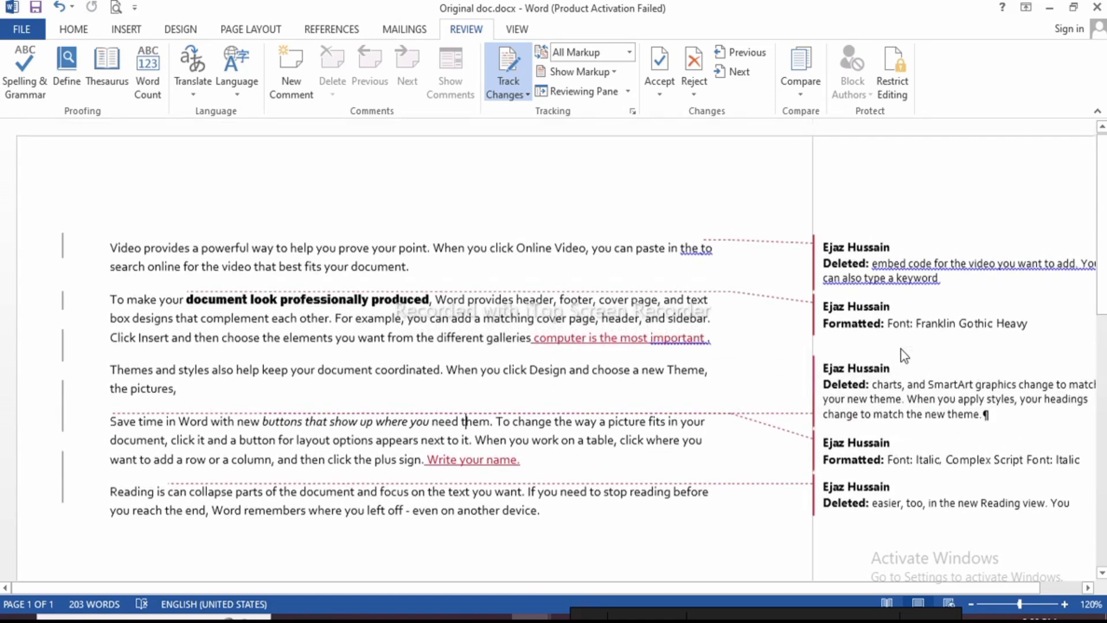
scroll(904, 351, "down", 1)
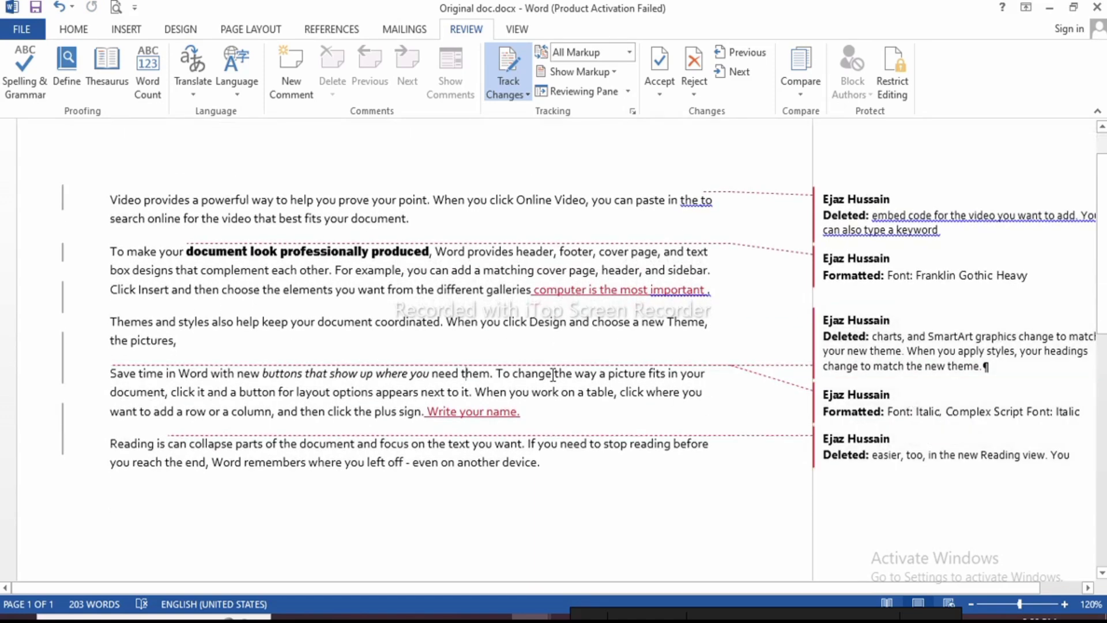
left_click(627, 93)
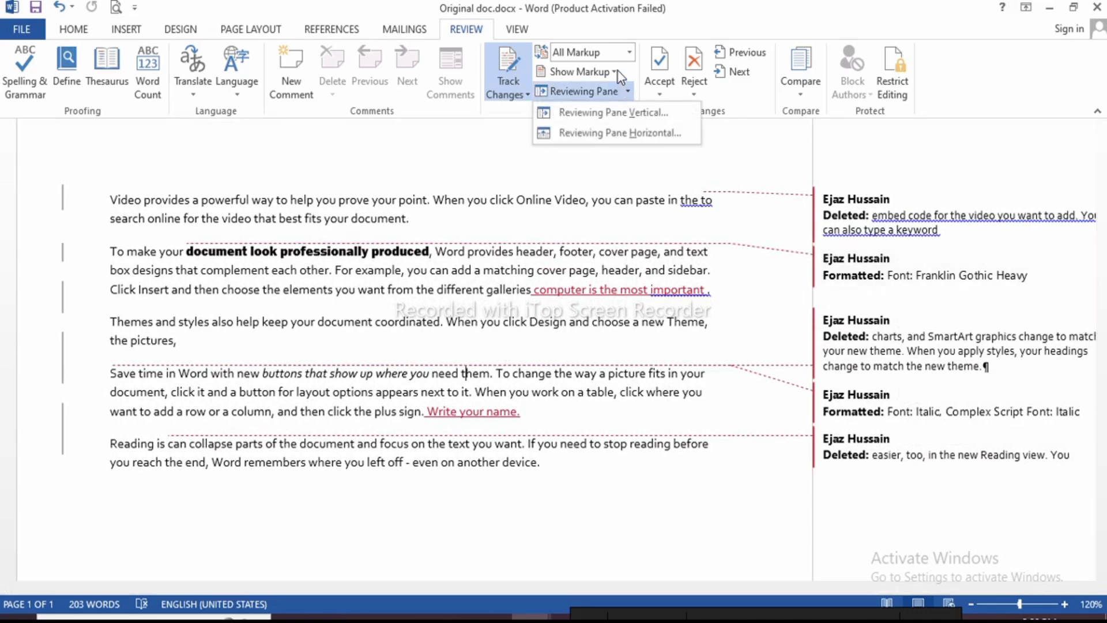
left_click(618, 74)
mouse_move(673, 178)
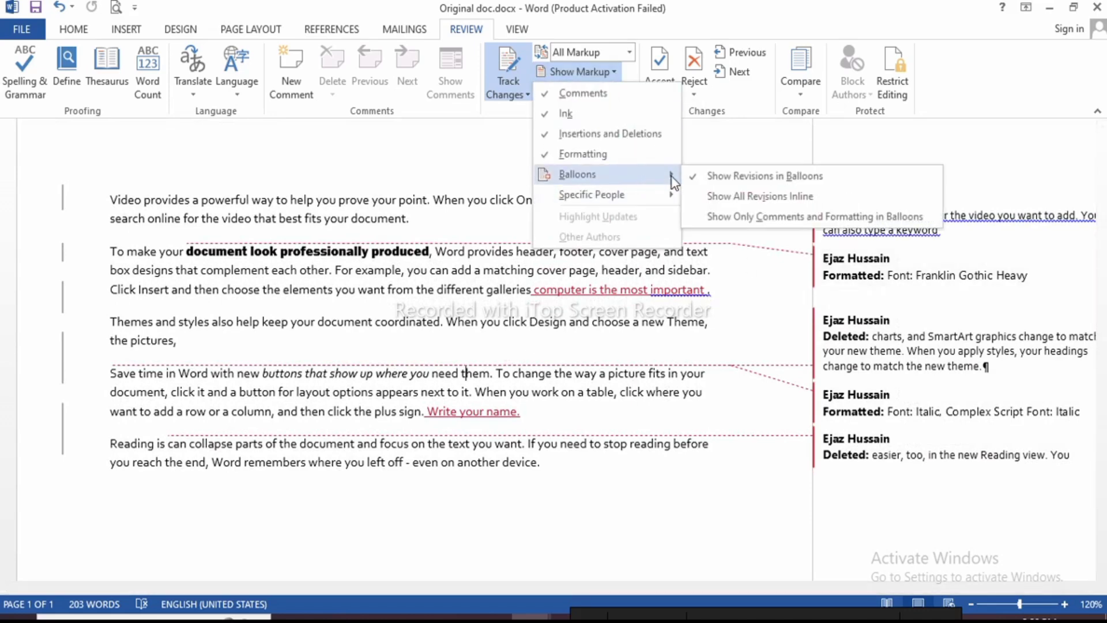
left_click(729, 176)
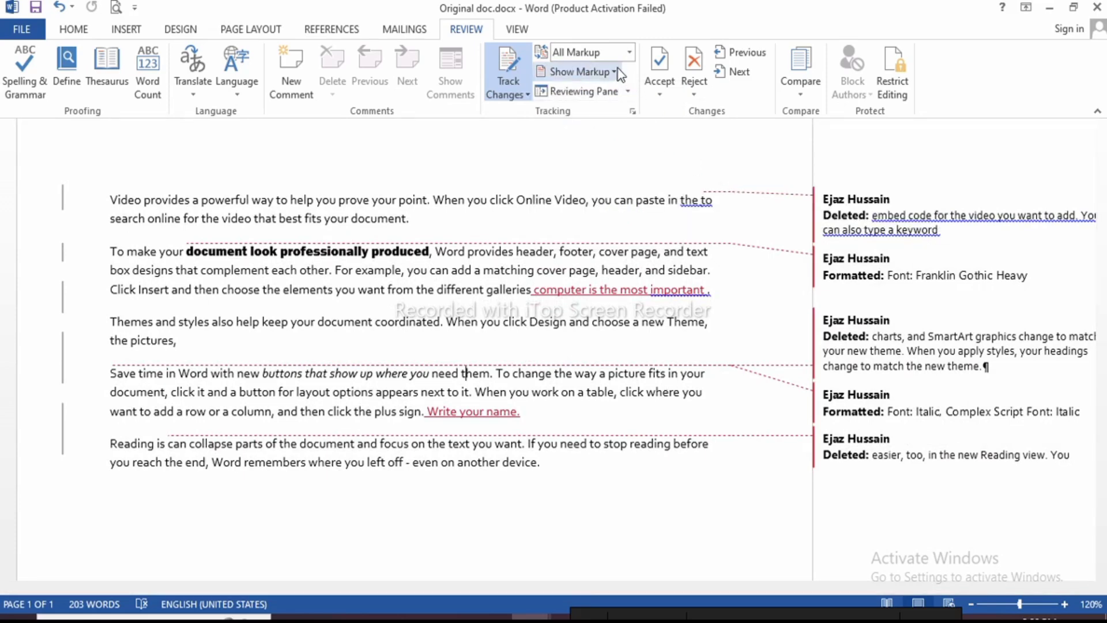
left_click(616, 72)
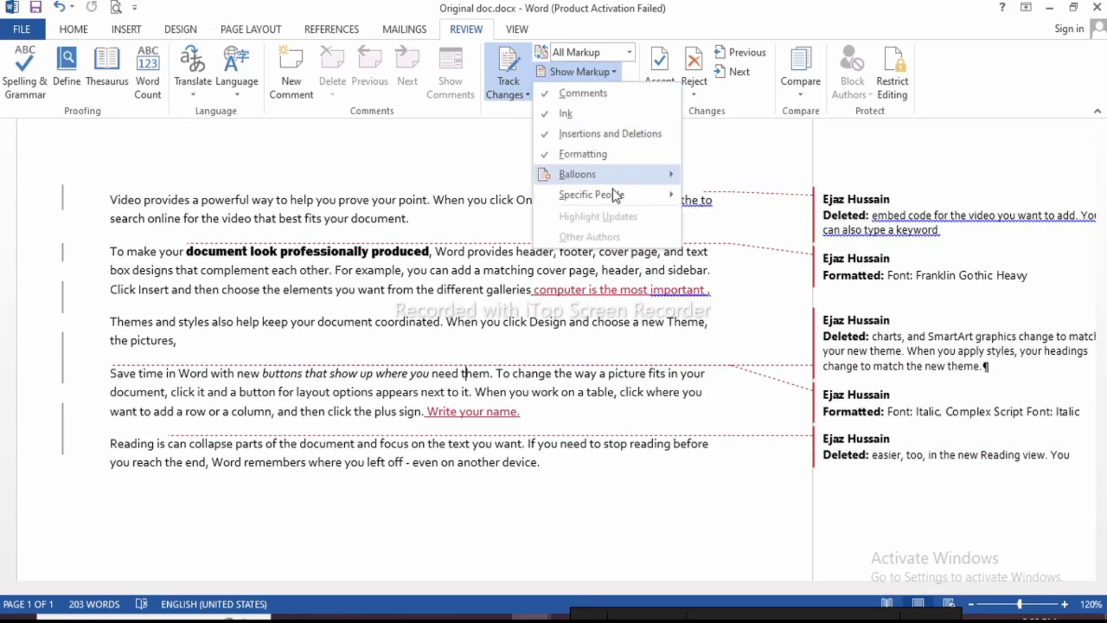
mouse_move(612, 198)
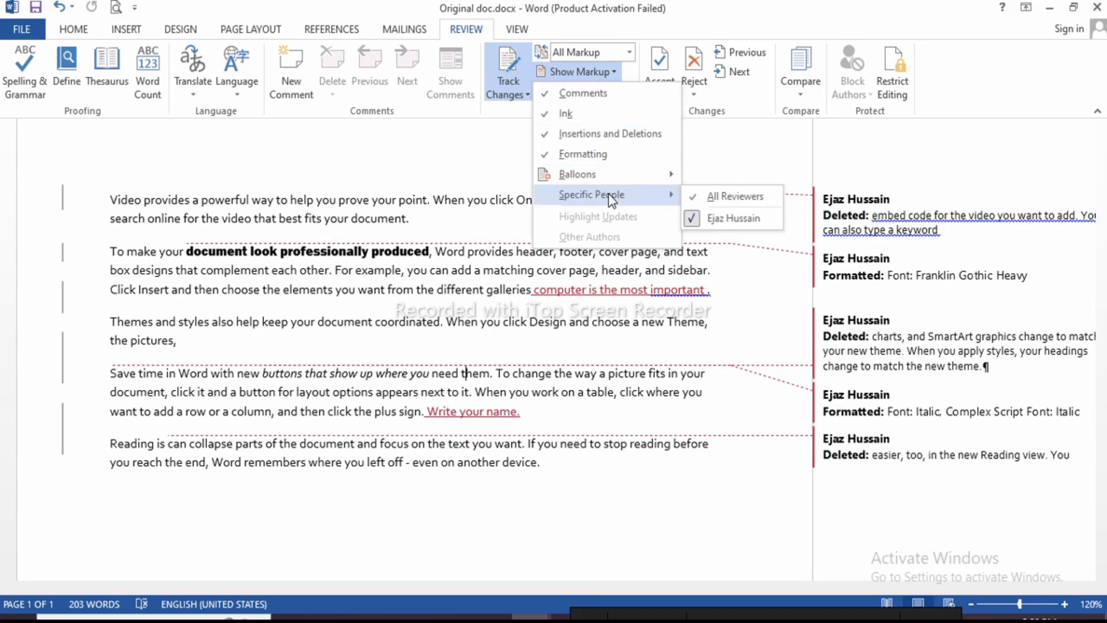
left_click(429, 230)
left_click(422, 220)
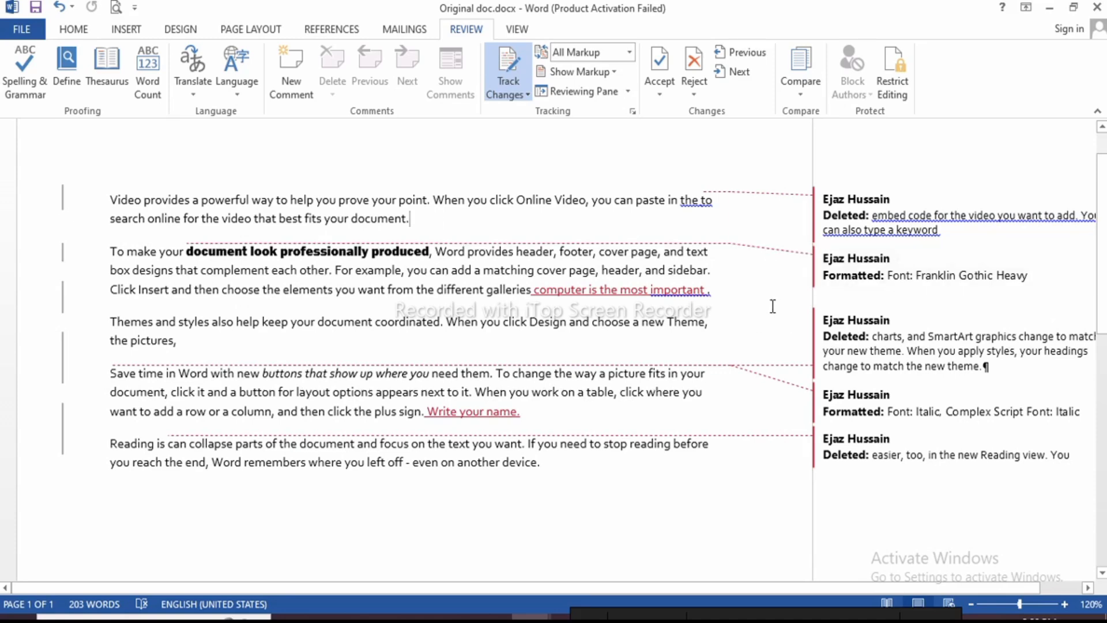
Switch Balloons to Show All Revisions Inline so deletions appear struck through in the text
left_click(615, 72)
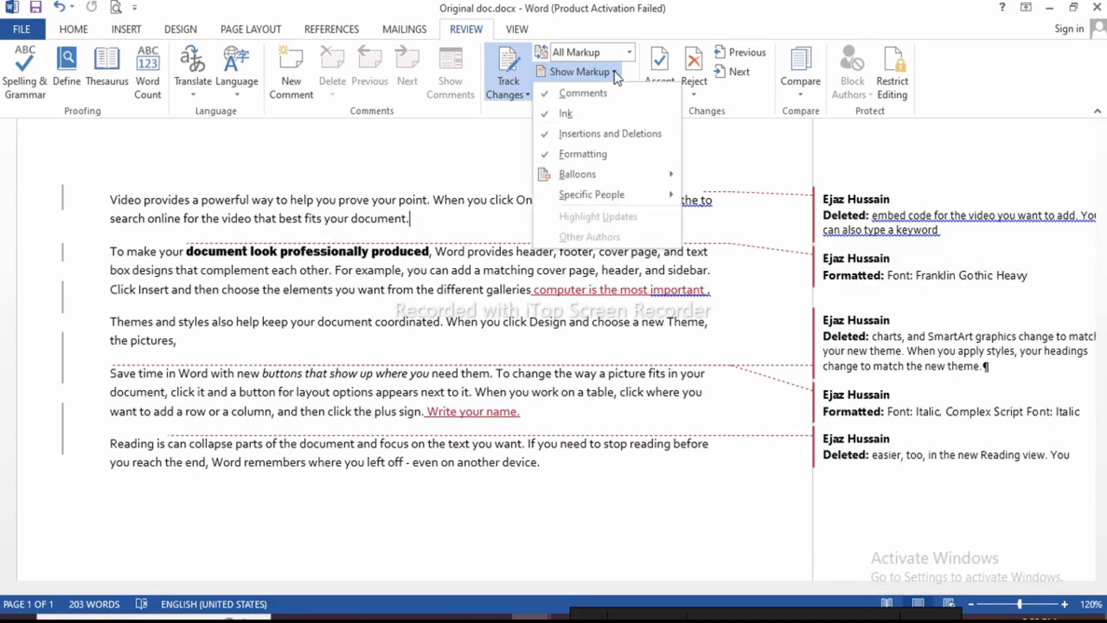
mouse_move(589, 175)
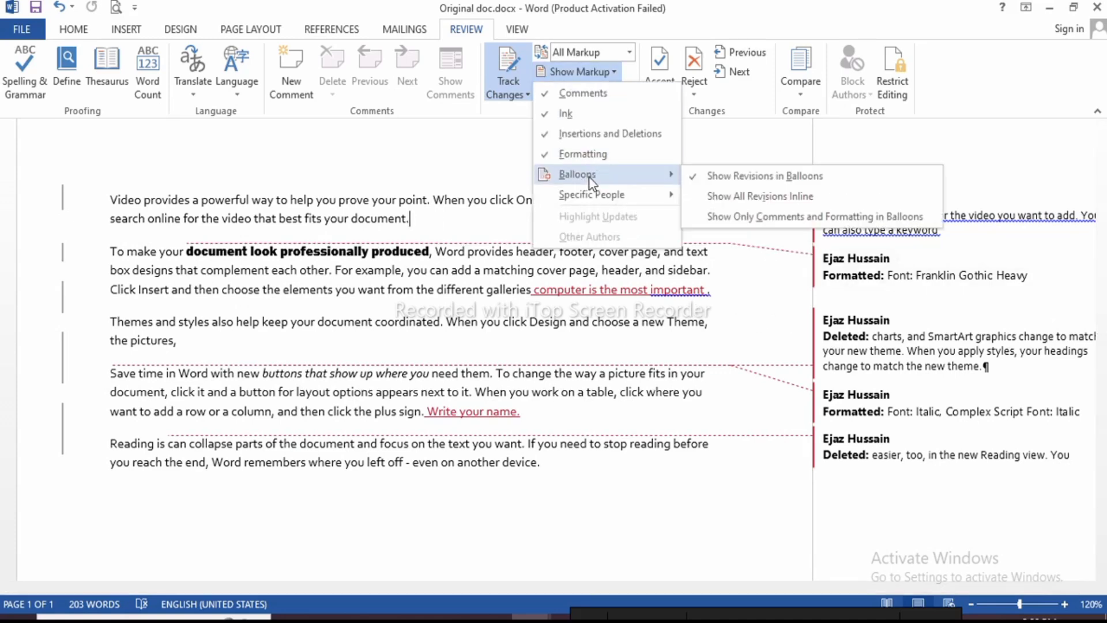
left_click(709, 197)
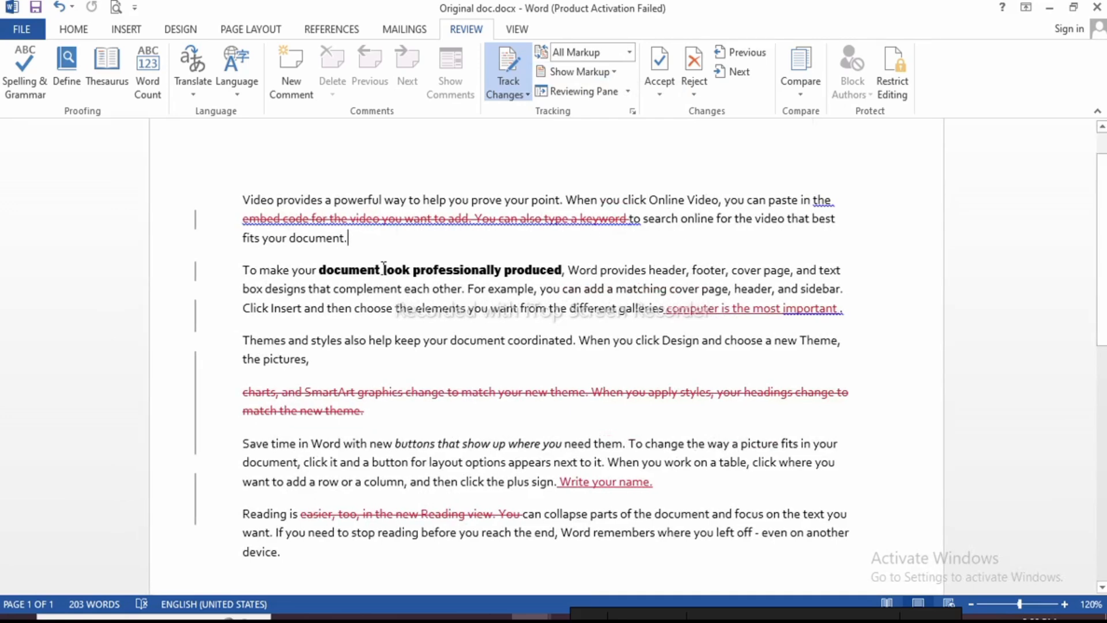
left_click(399, 245)
mouse_move(599, 217)
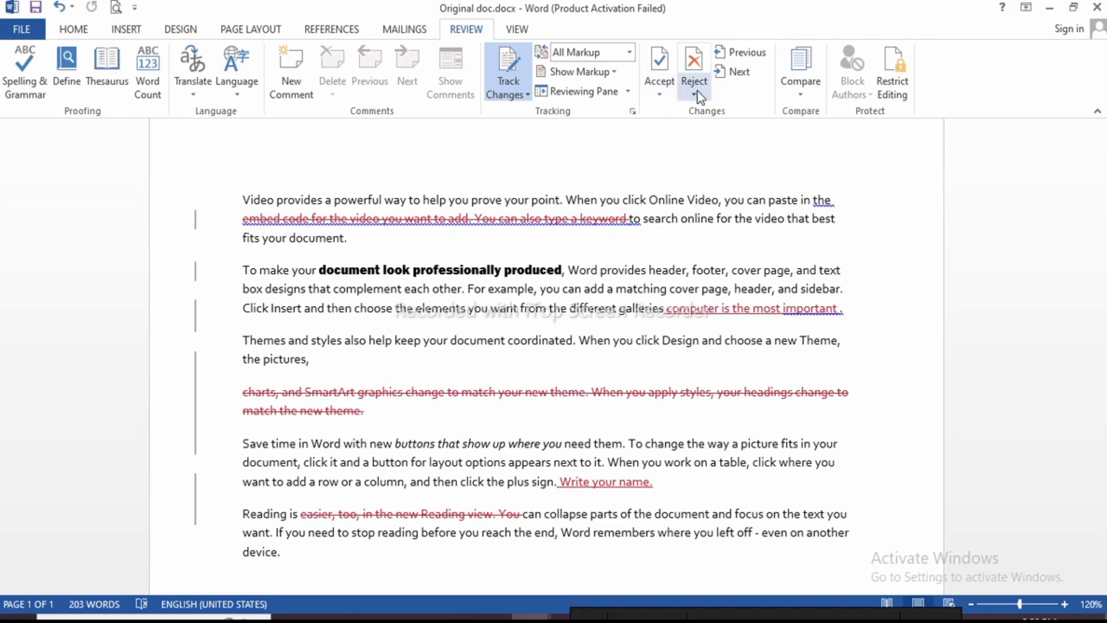
left_click(661, 96)
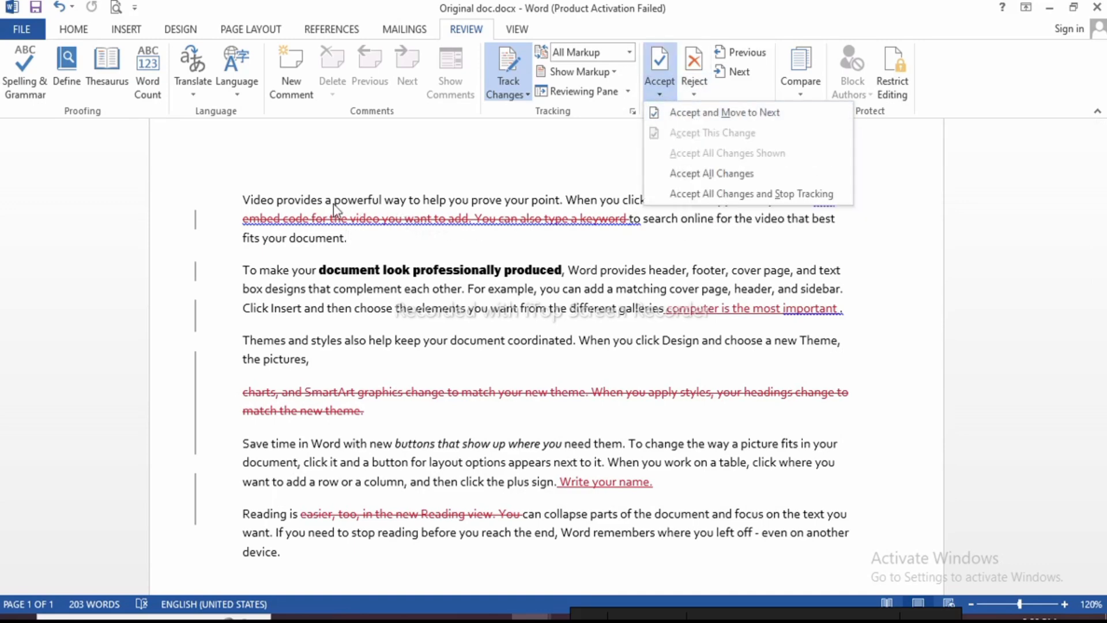
left_click(243, 201)
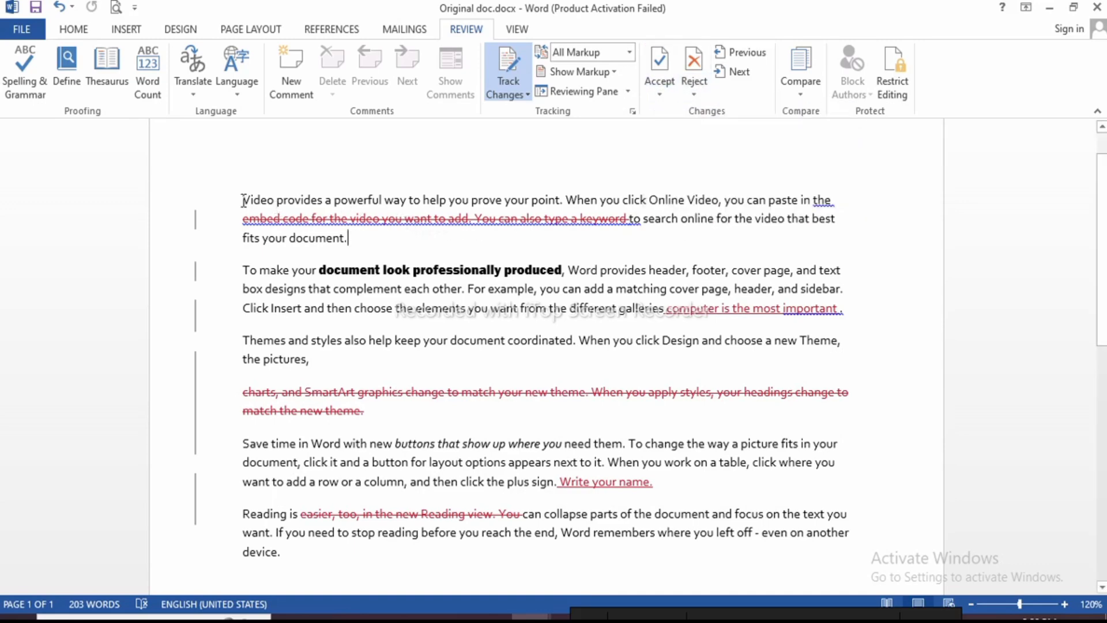
left_click(659, 92)
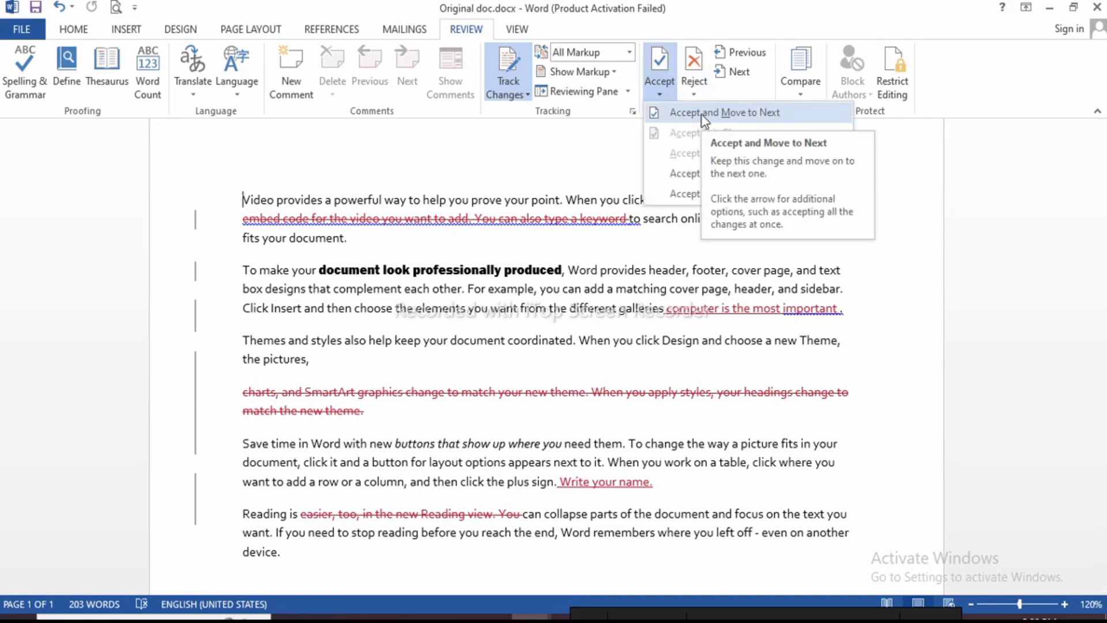
left_click(698, 172)
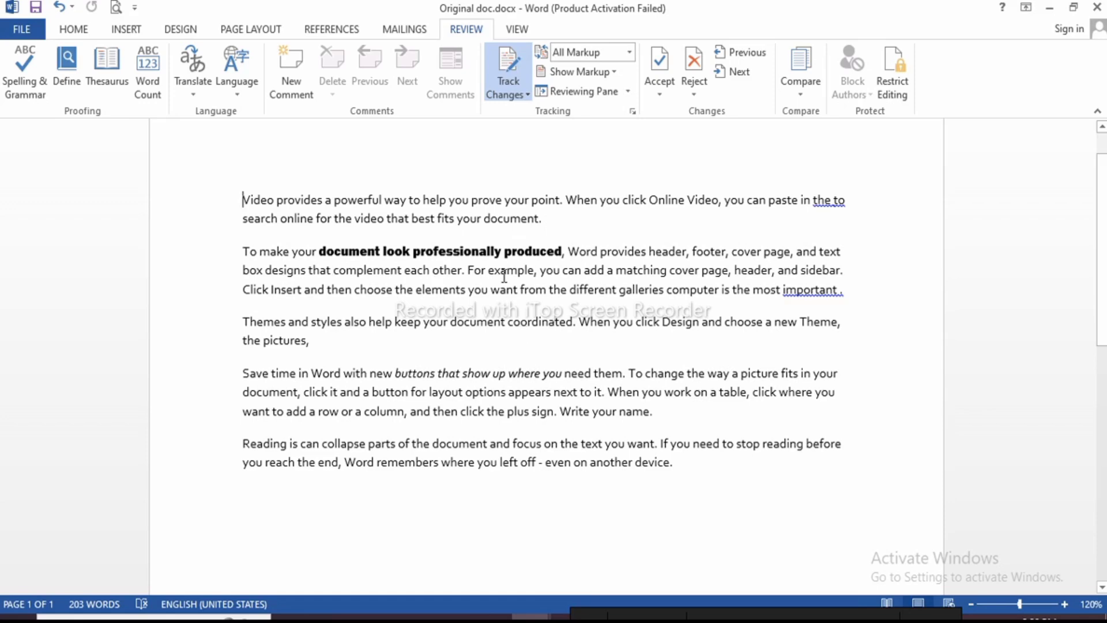
key("ctrl+z")
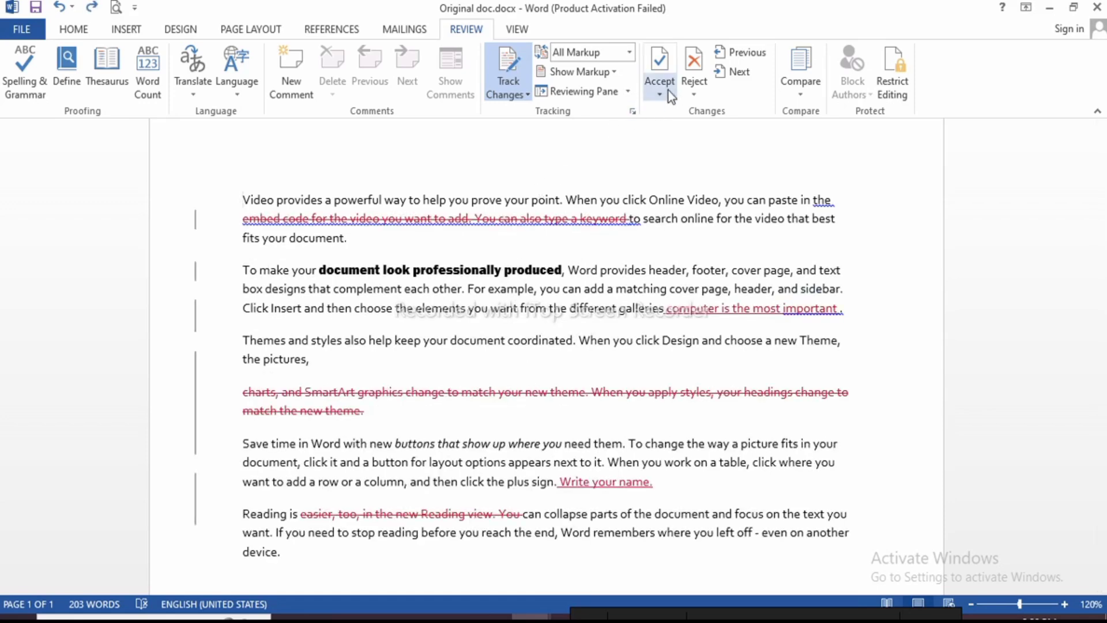
left_click(661, 92)
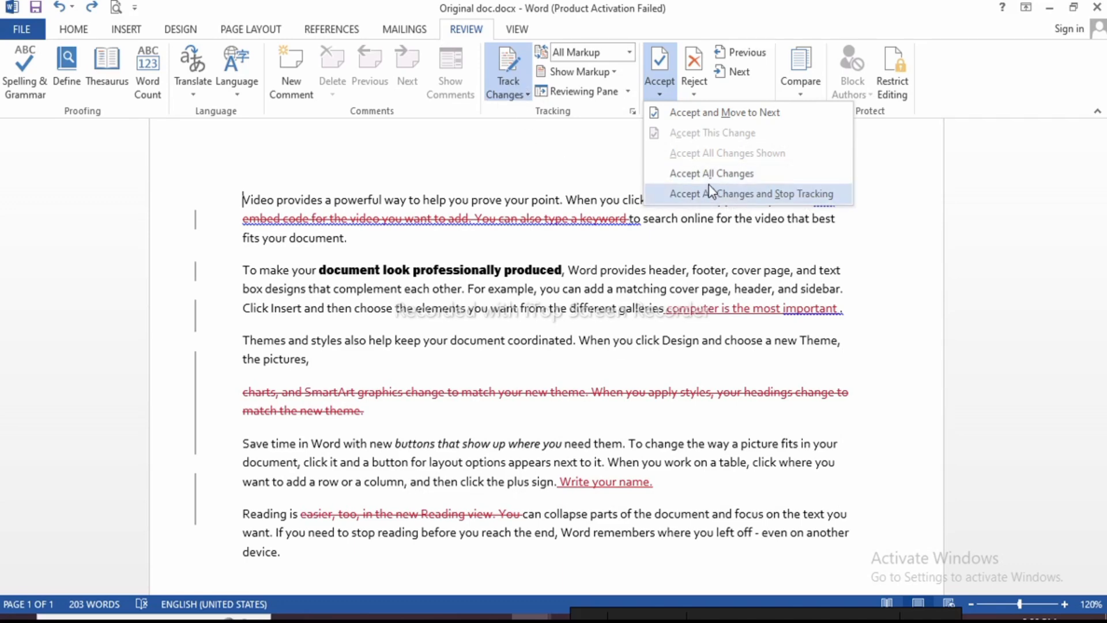
key("Escape")
left_click(696, 96)
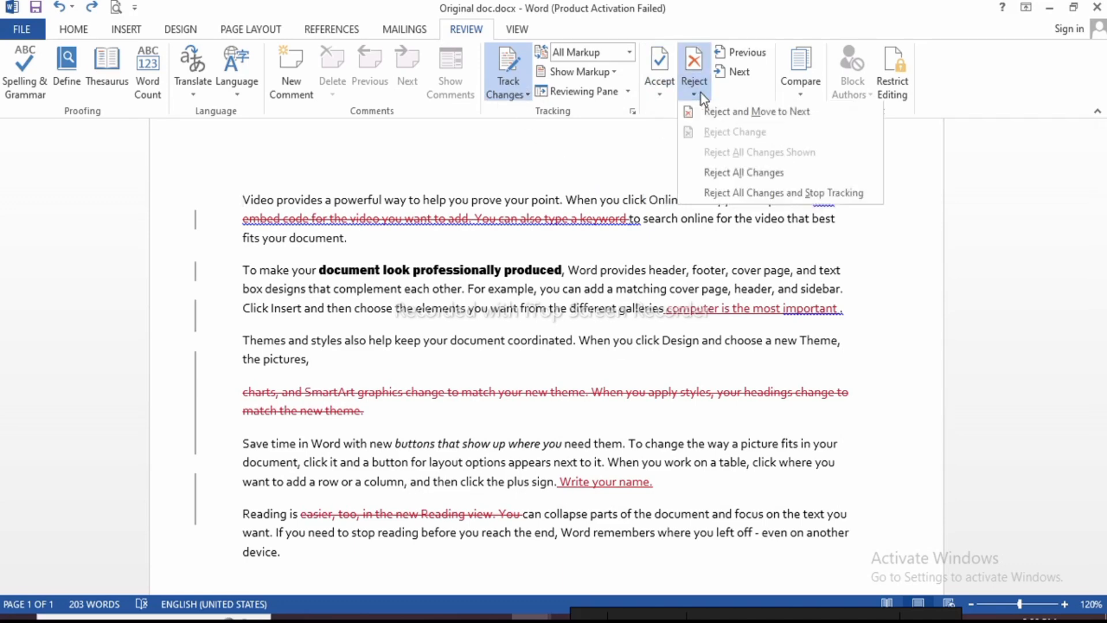
left_click(736, 174)
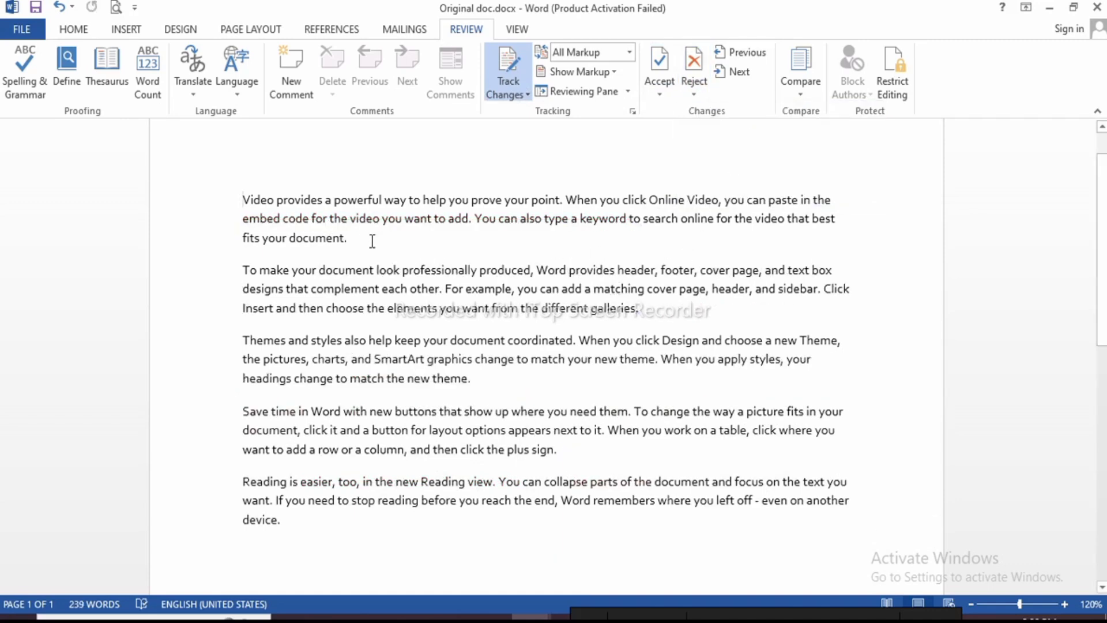
key("ctrl+z")
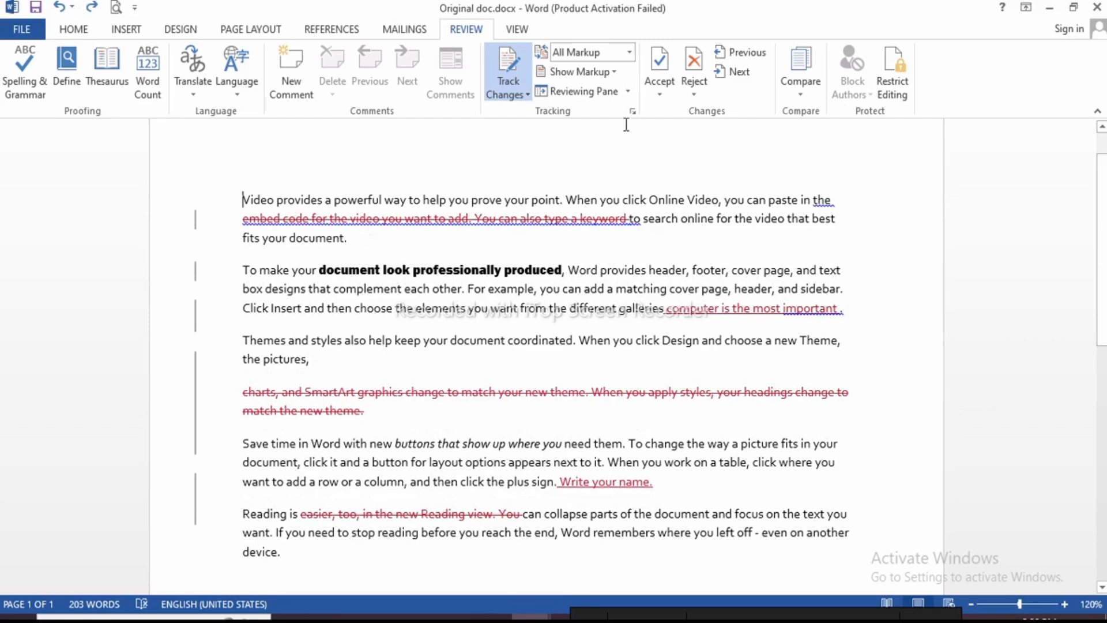
left_click(691, 93)
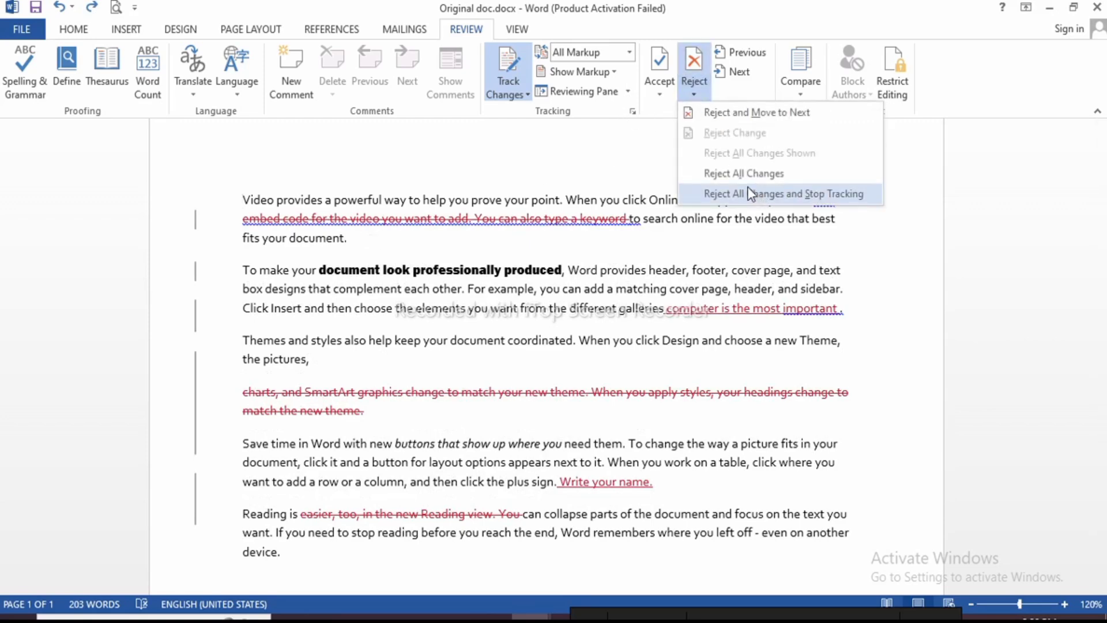
left_click(737, 52)
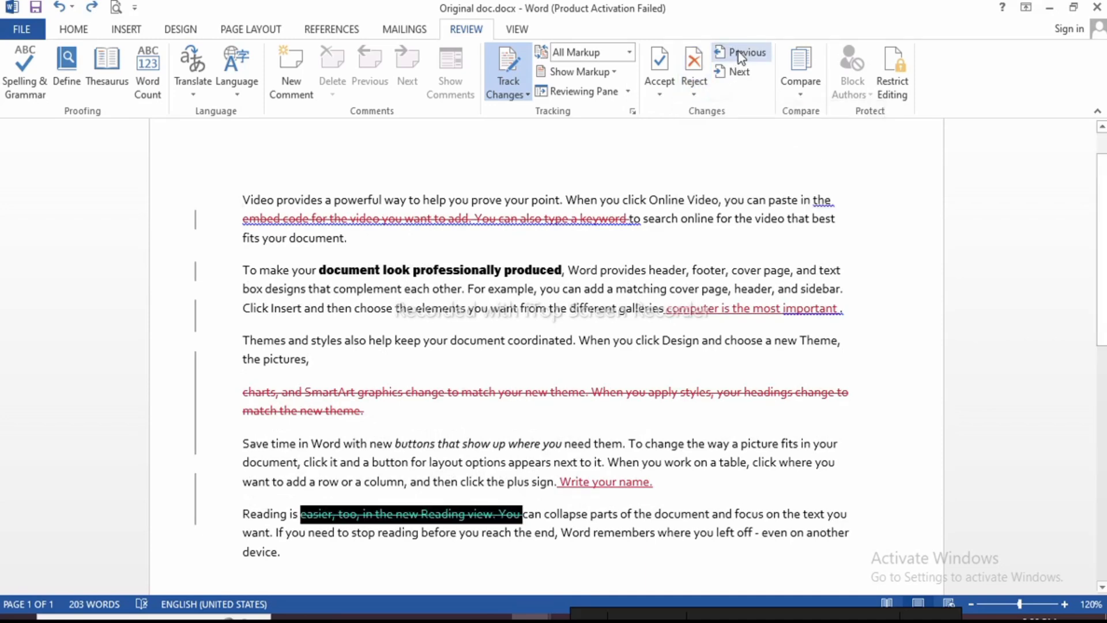
left_click(745, 55)
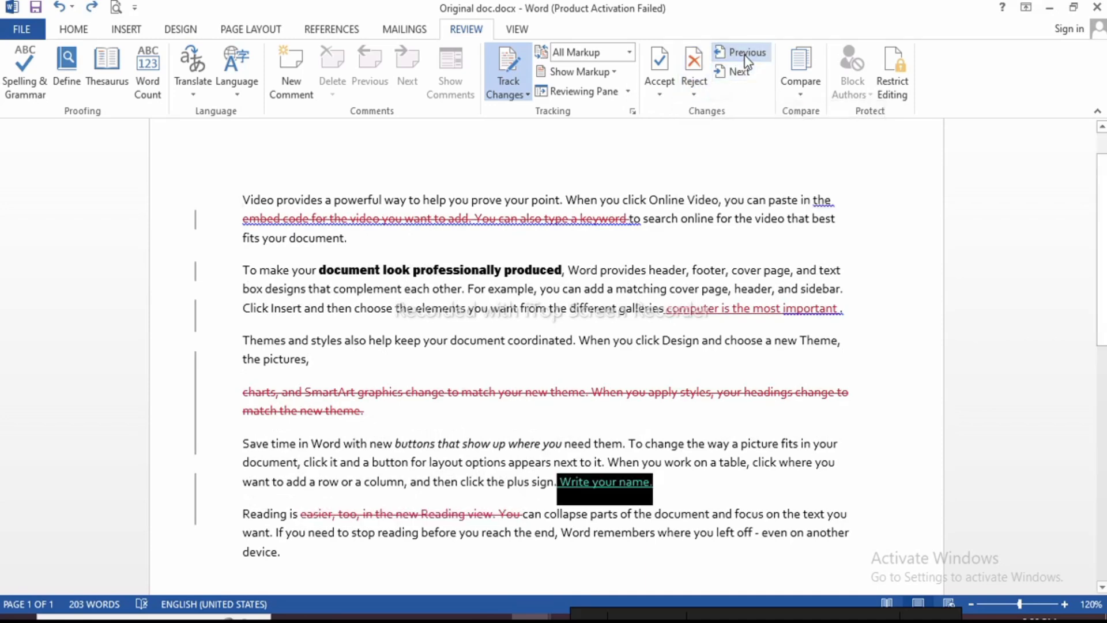
left_click(745, 55)
left_click(745, 54)
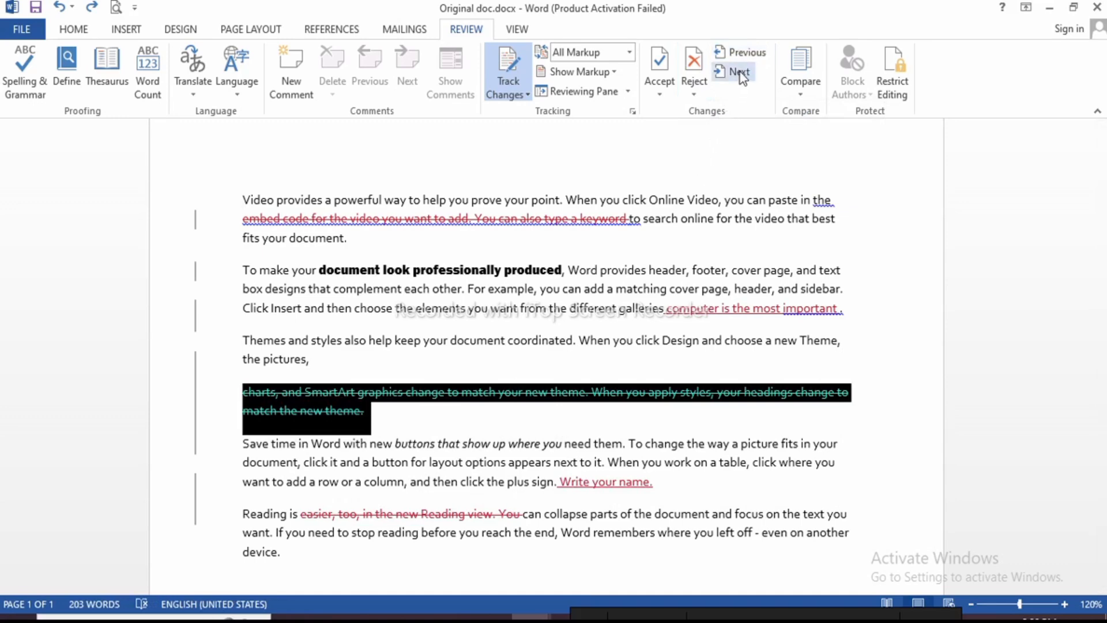
left_click(742, 72)
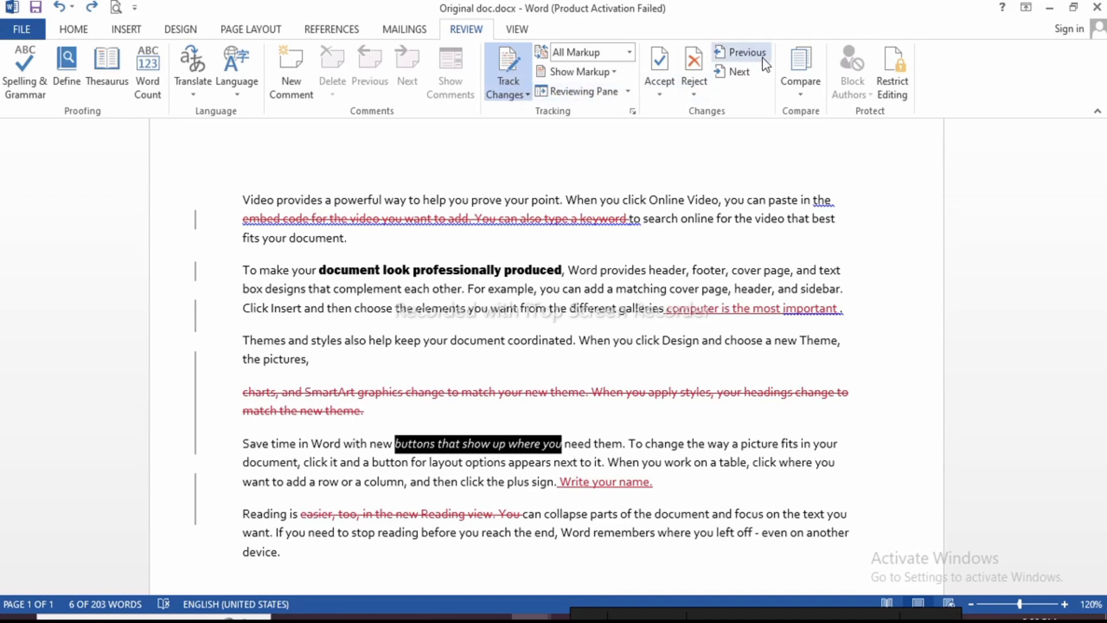
left_click(738, 56)
left_click(739, 56)
left_click(738, 56)
left_click(738, 56)
left_click(738, 57)
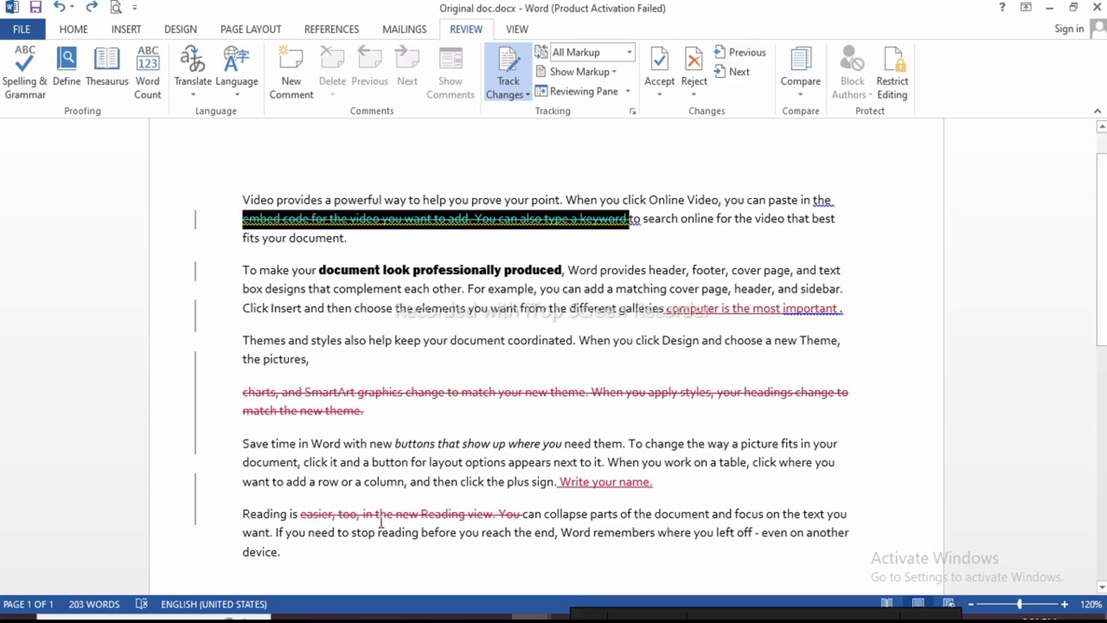
left_click(302, 552)
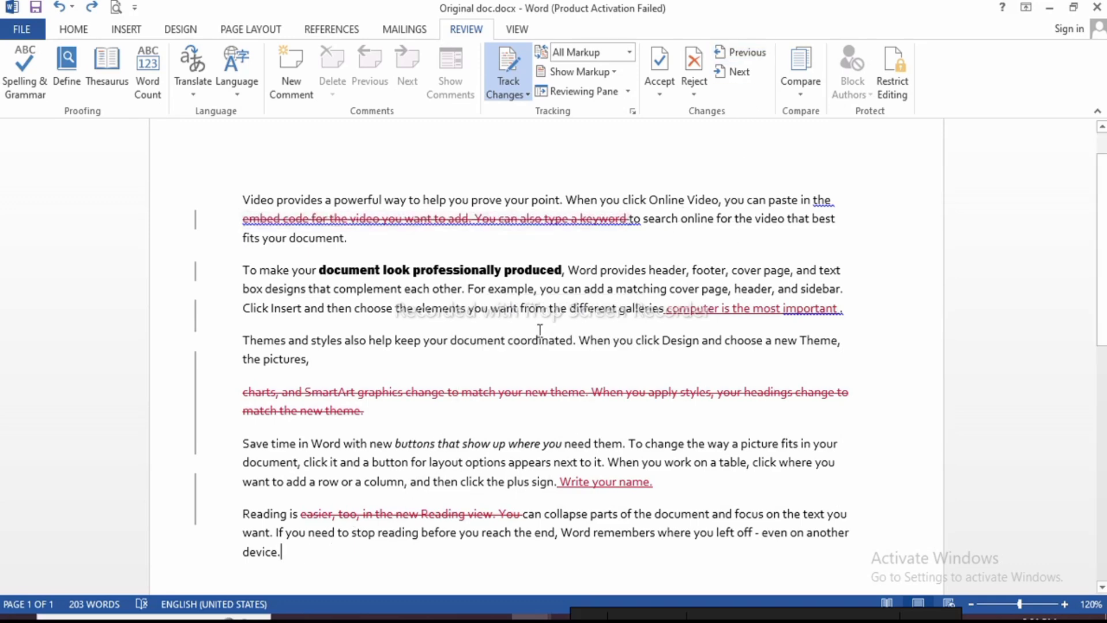
Create a new blank document, Document14, with Ctrl+N
left_click(803, 94)
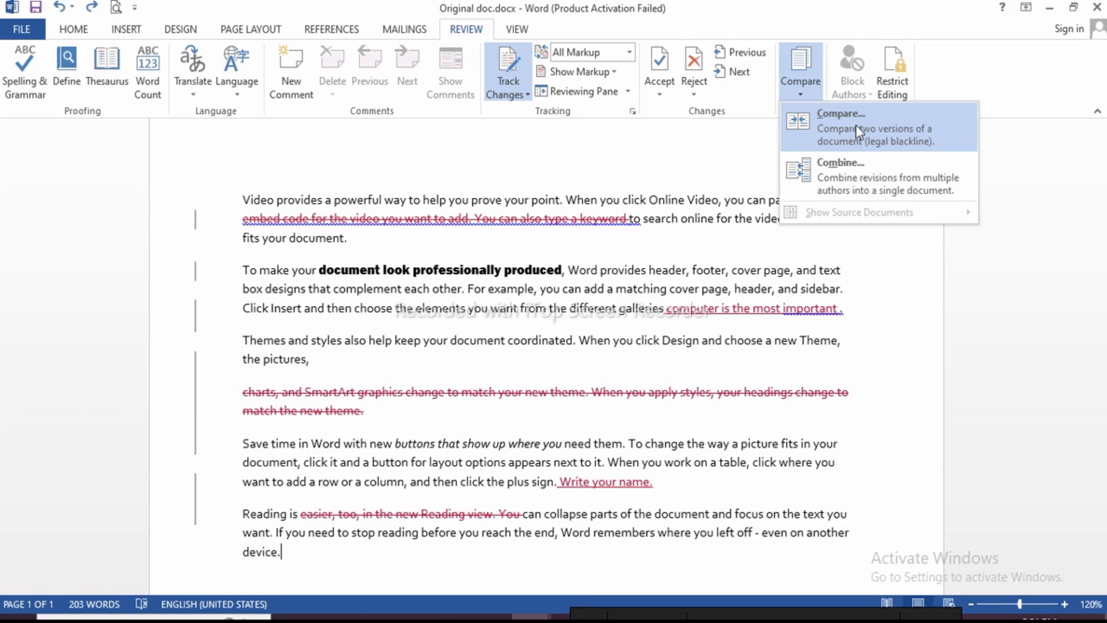
left_click(564, 254)
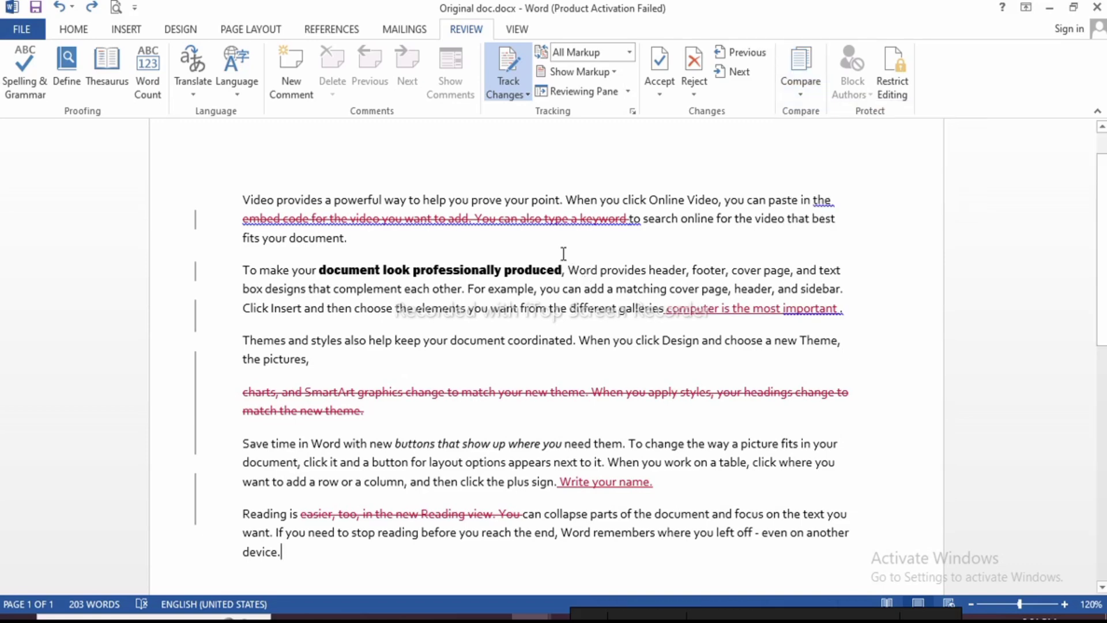
key("ctrl+n")
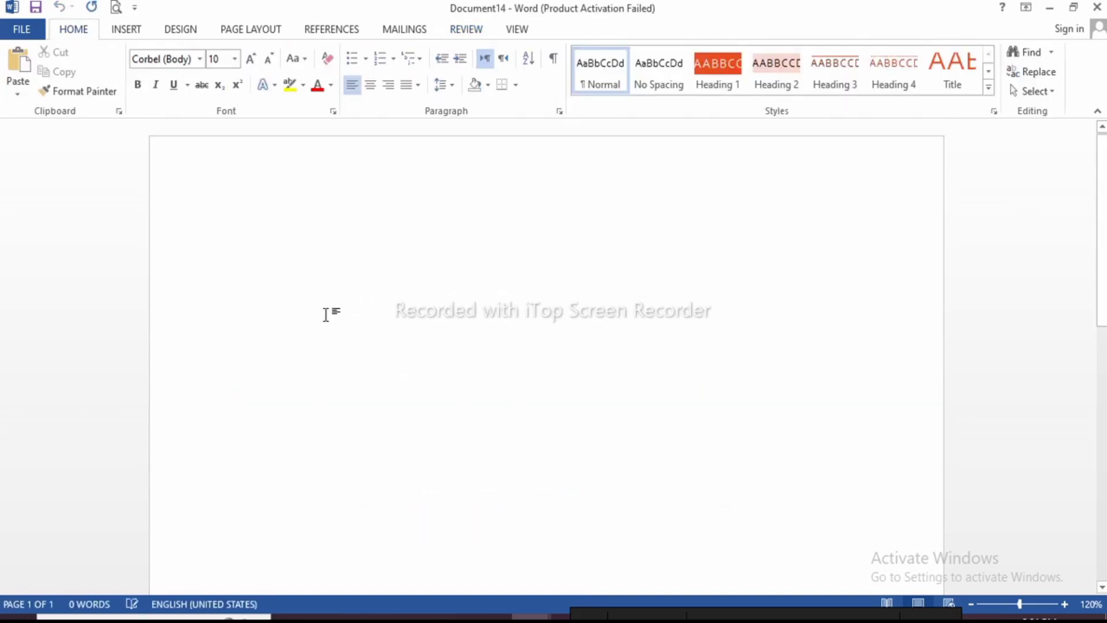
Generate sample paragraphs with =rand() and bring up Save As
type("=rand")
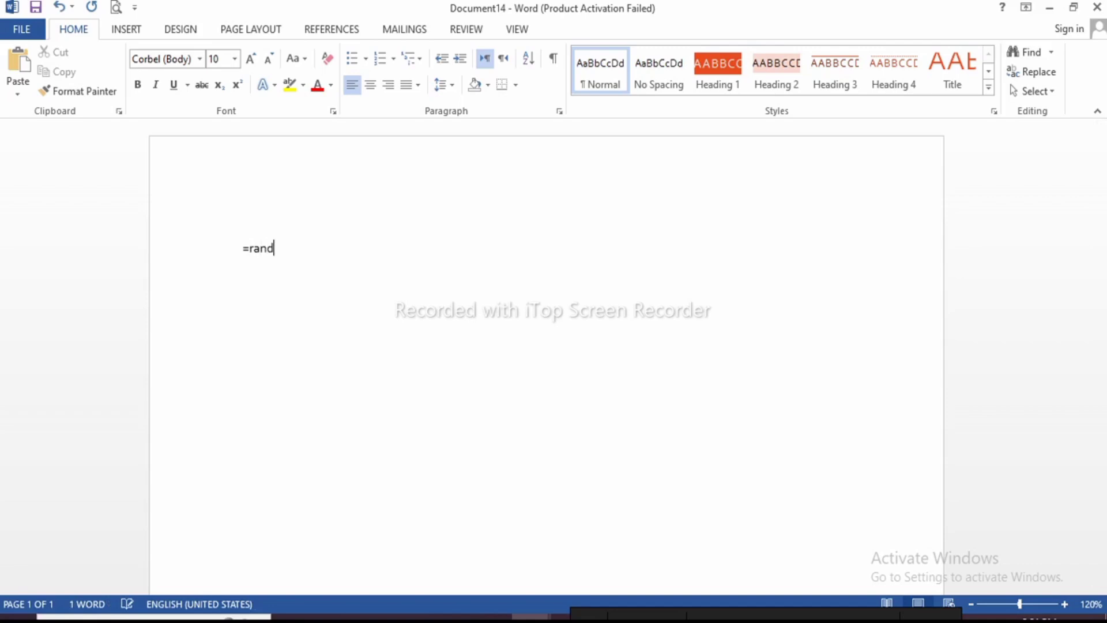
type("()")
key("Return")
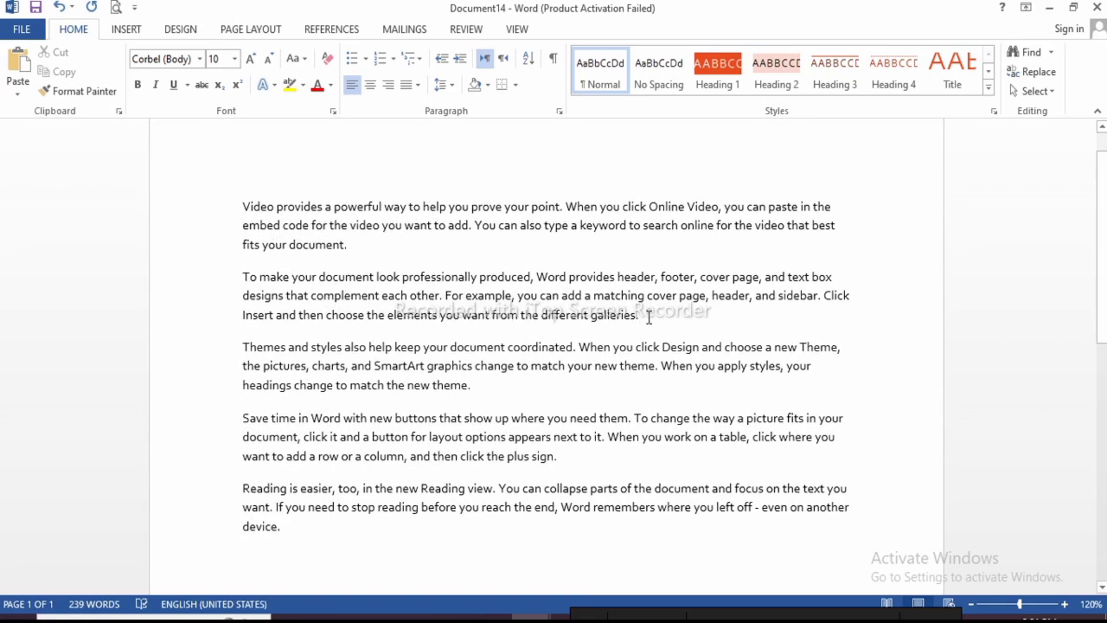
key("ctrl+s")
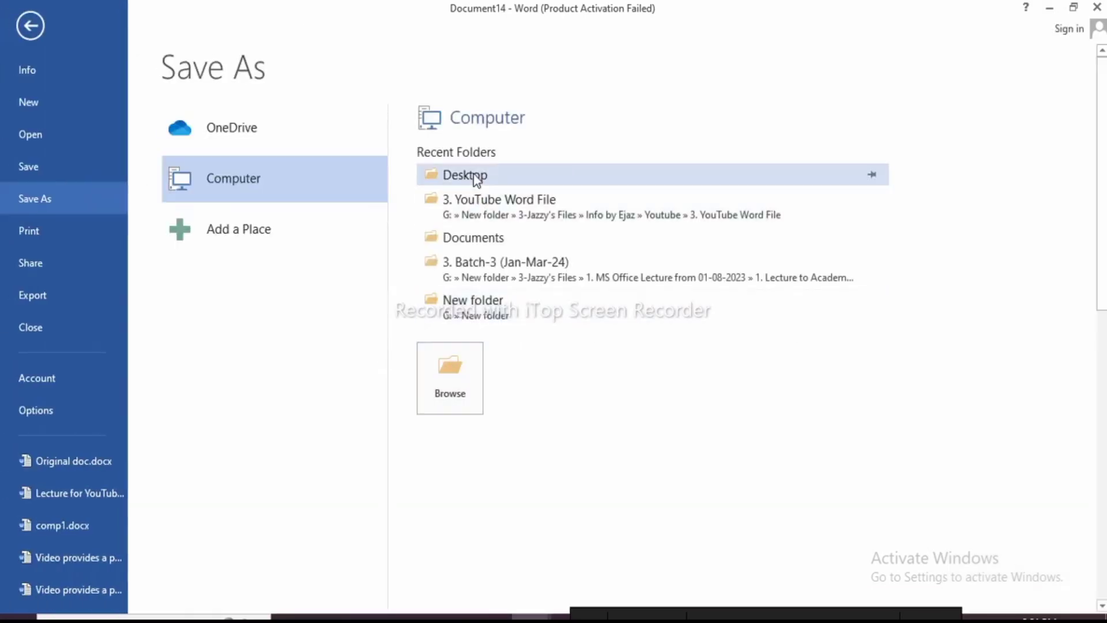
left_click(476, 176)
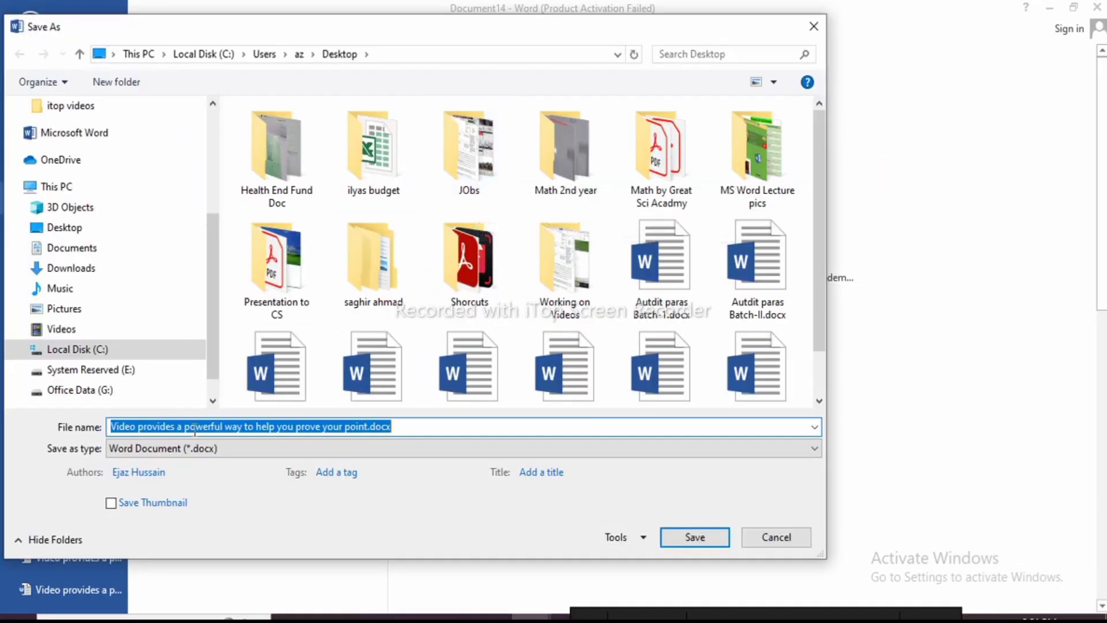
left_click(368, 427)
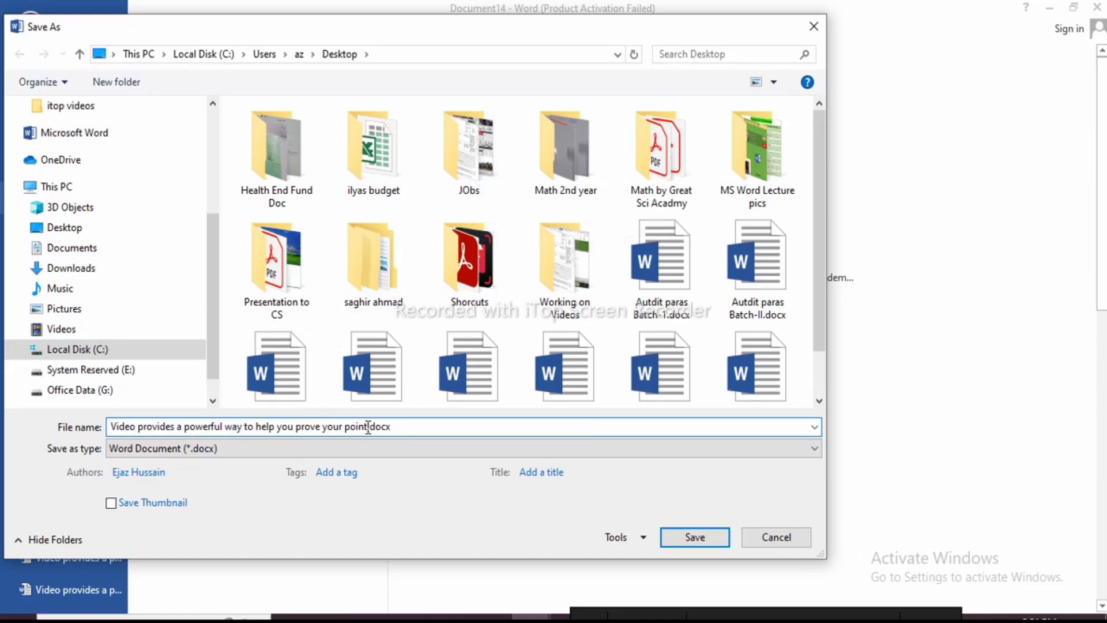
left_click_drag(368, 427, 111, 431)
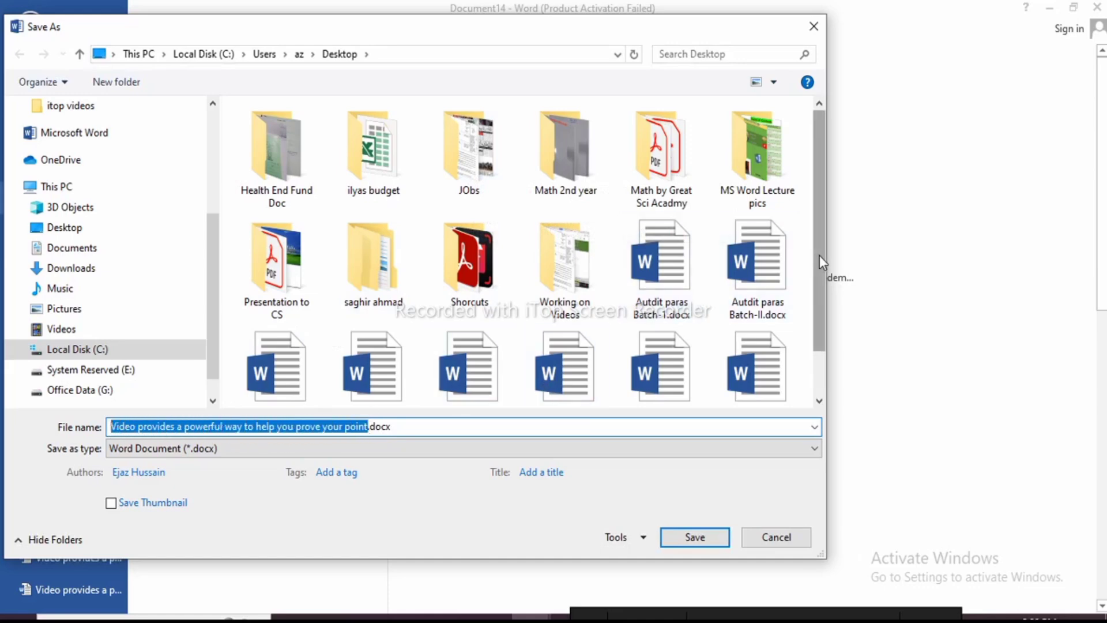
left_click_drag(820, 257, 819, 275)
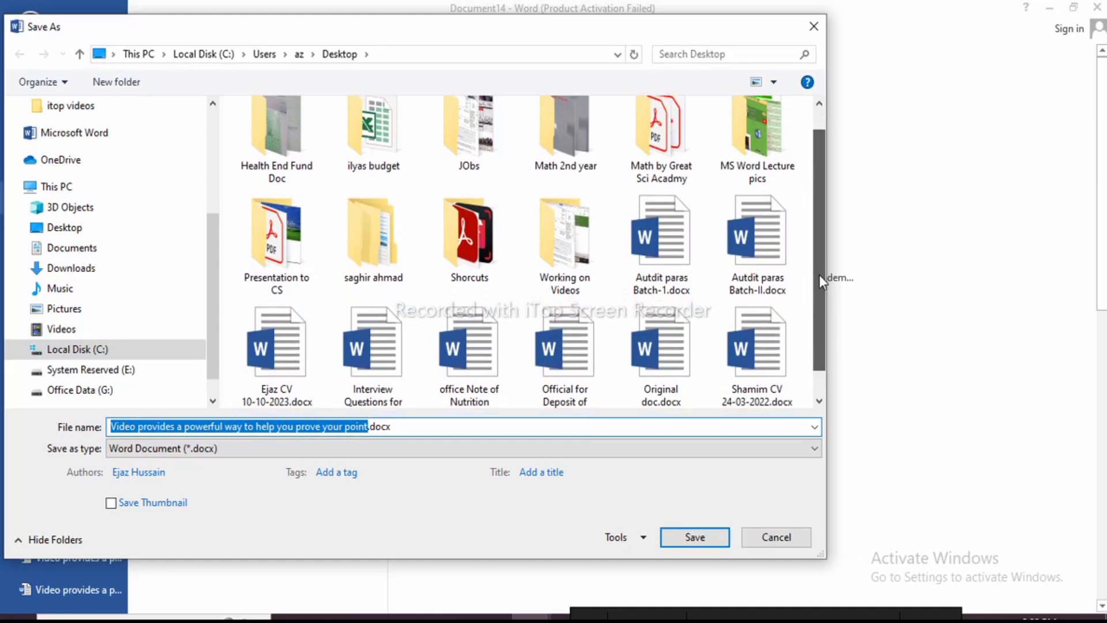
left_click(815, 30)
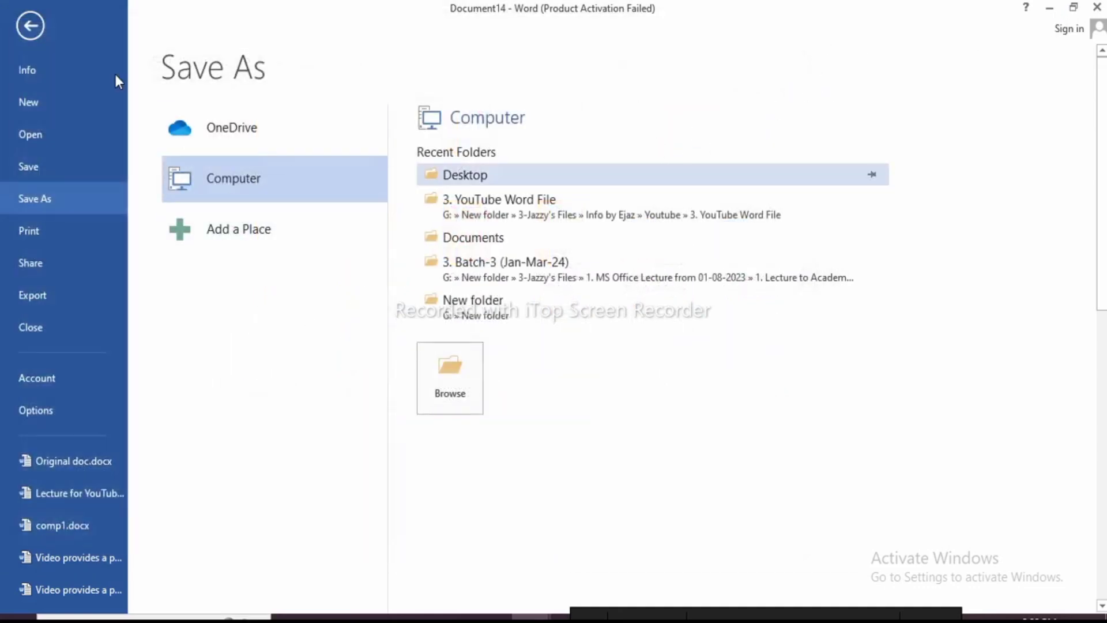
left_click(30, 26)
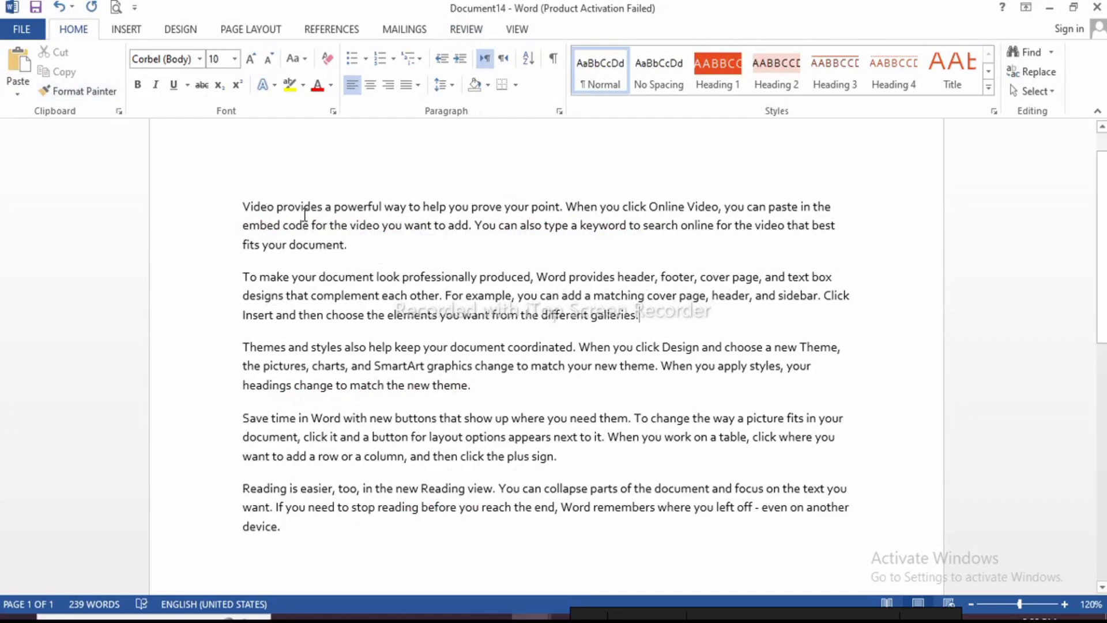
Save the sample-text document to the Desktop as 'Edited doc.docx'
key("ctrl+s")
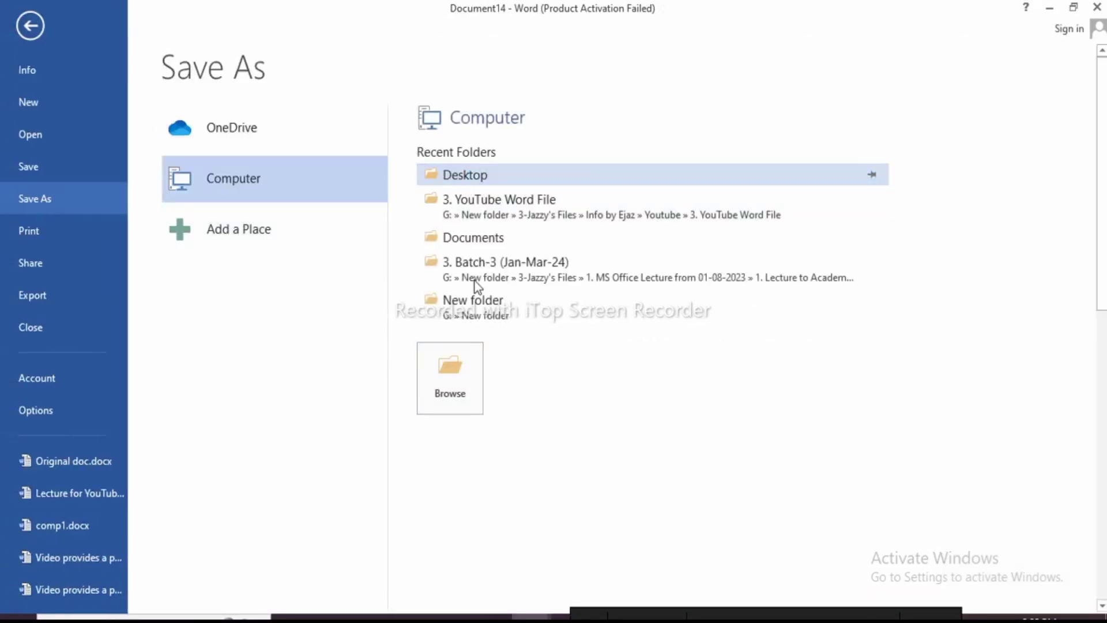
left_click(449, 382)
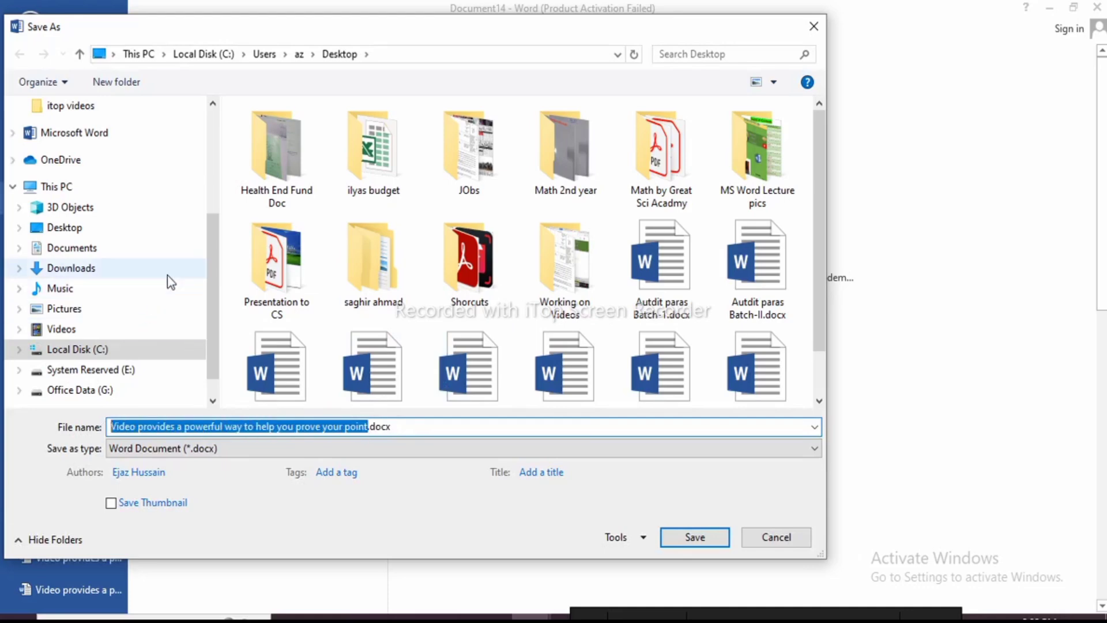
type("Edit")
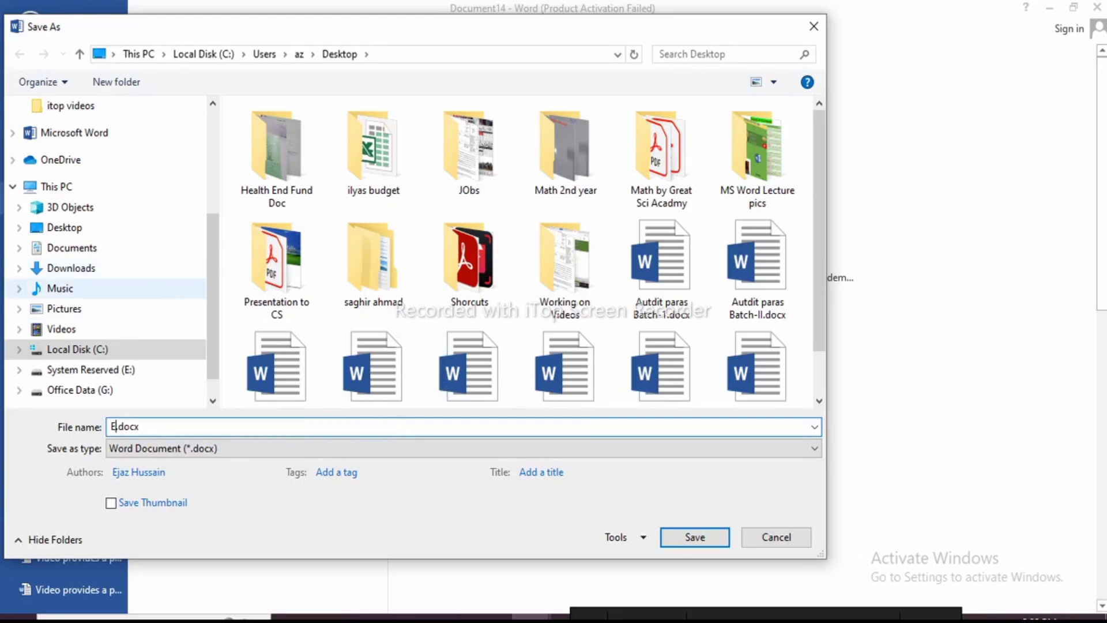
type("ed doc")
left_click(65, 229)
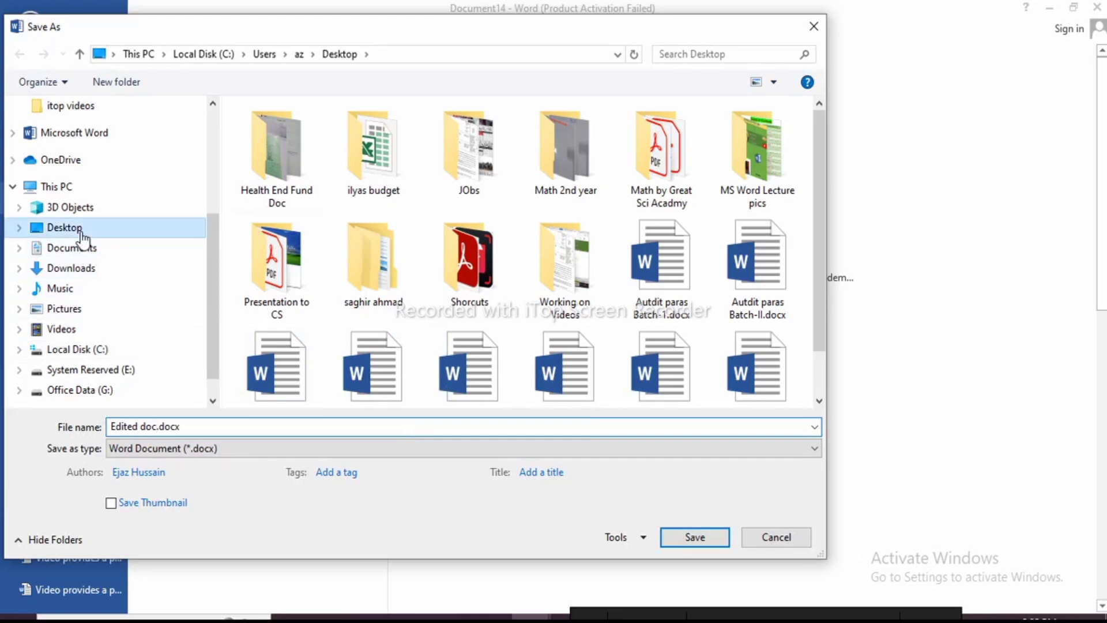
left_click(694, 539)
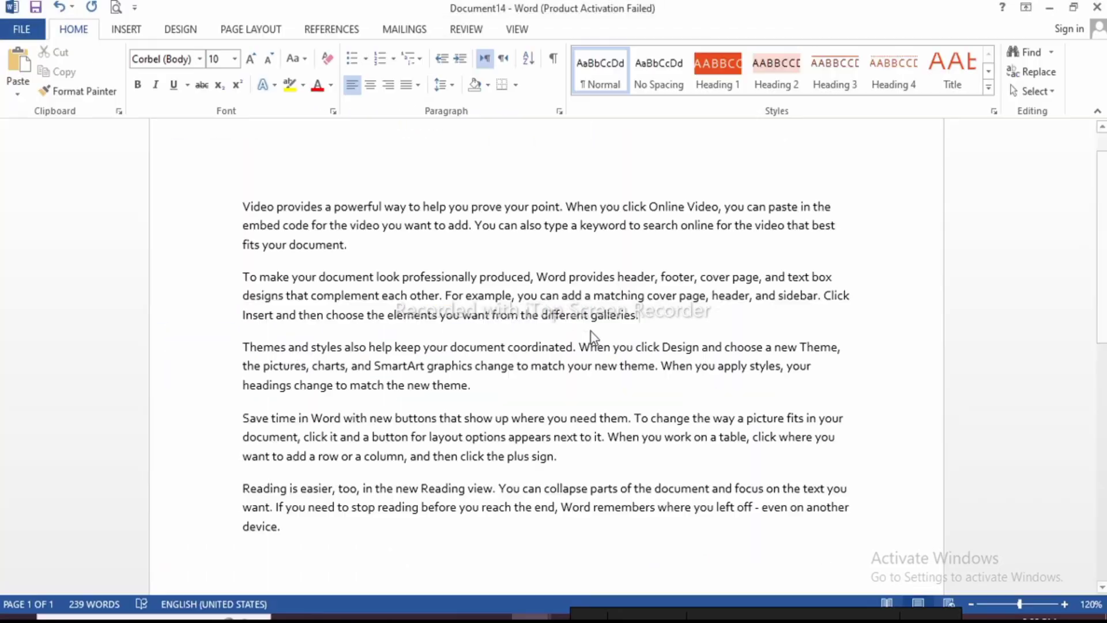
left_click(392, 247)
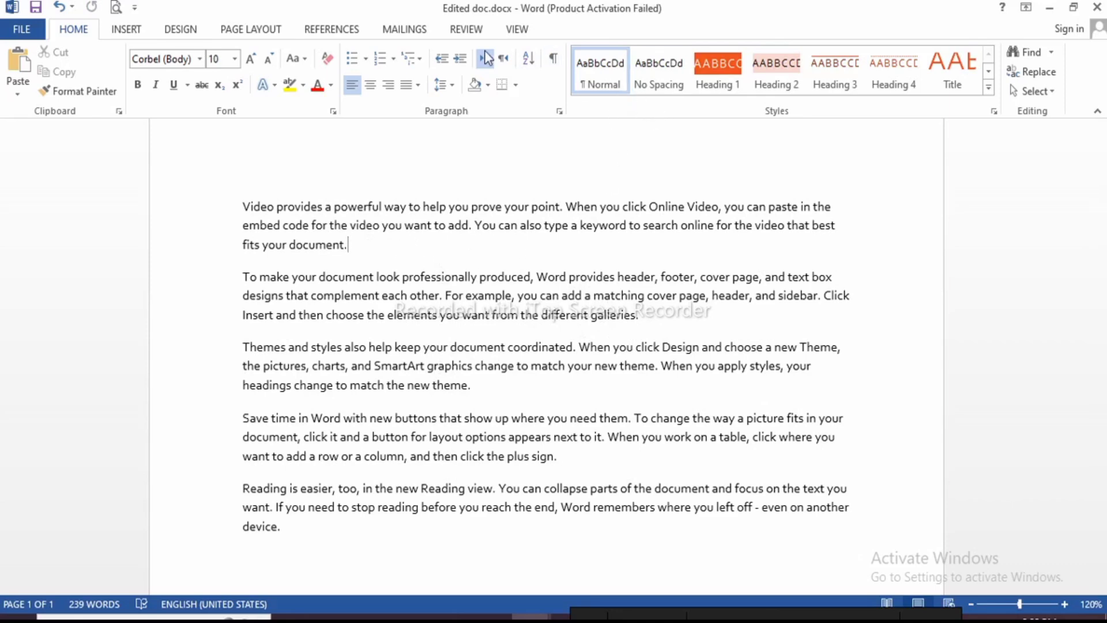
Open Compare Documents from Review > Compare and browse for the original file
left_click(466, 29)
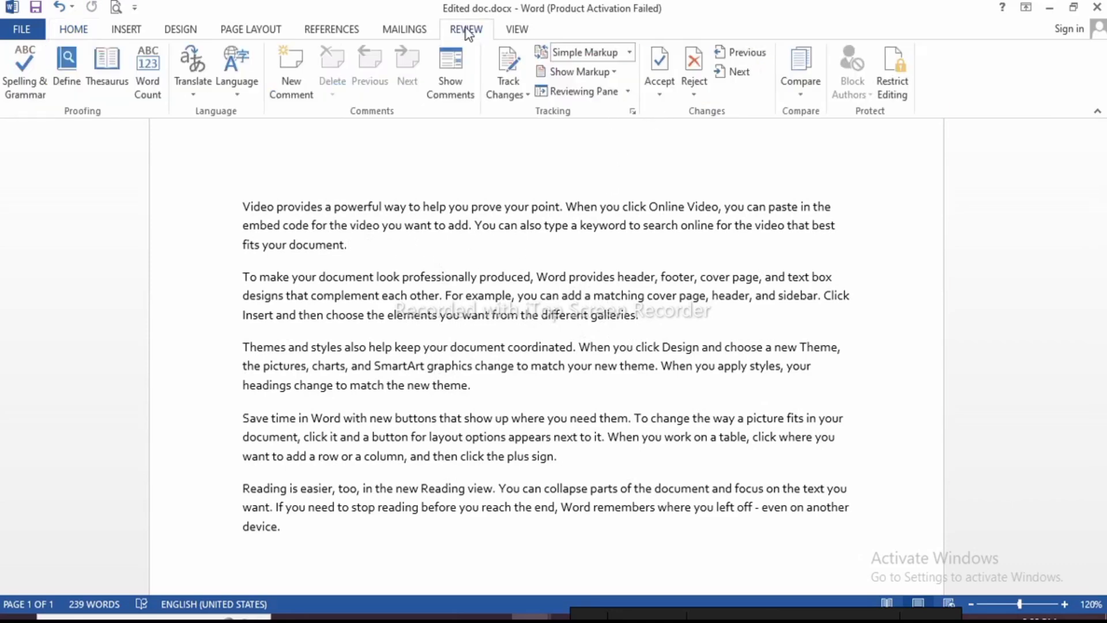
left_click(807, 90)
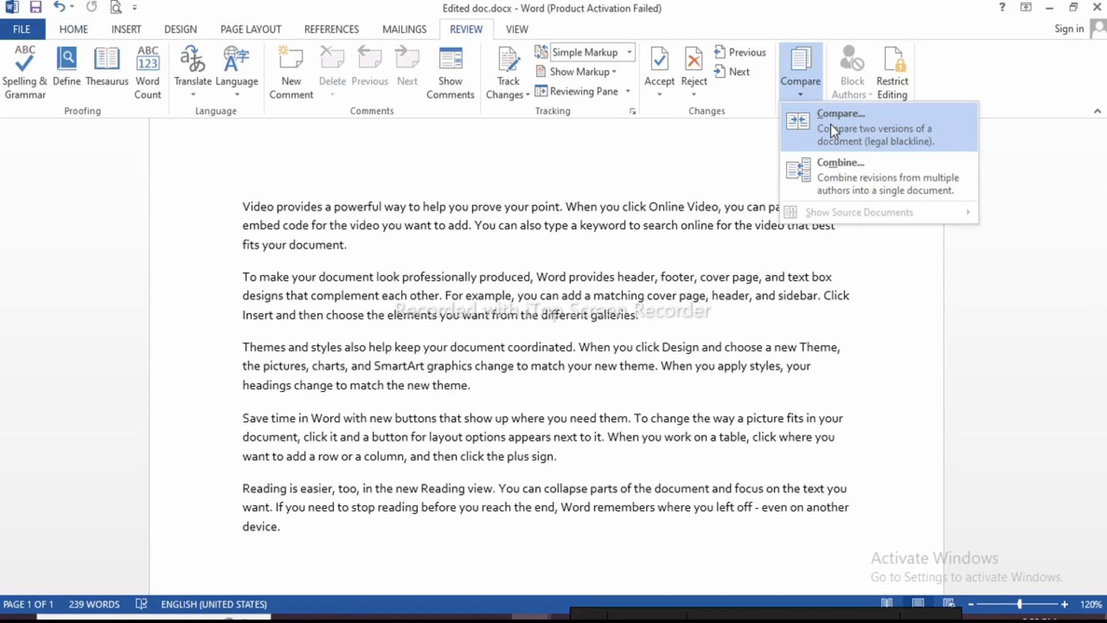
left_click(831, 124)
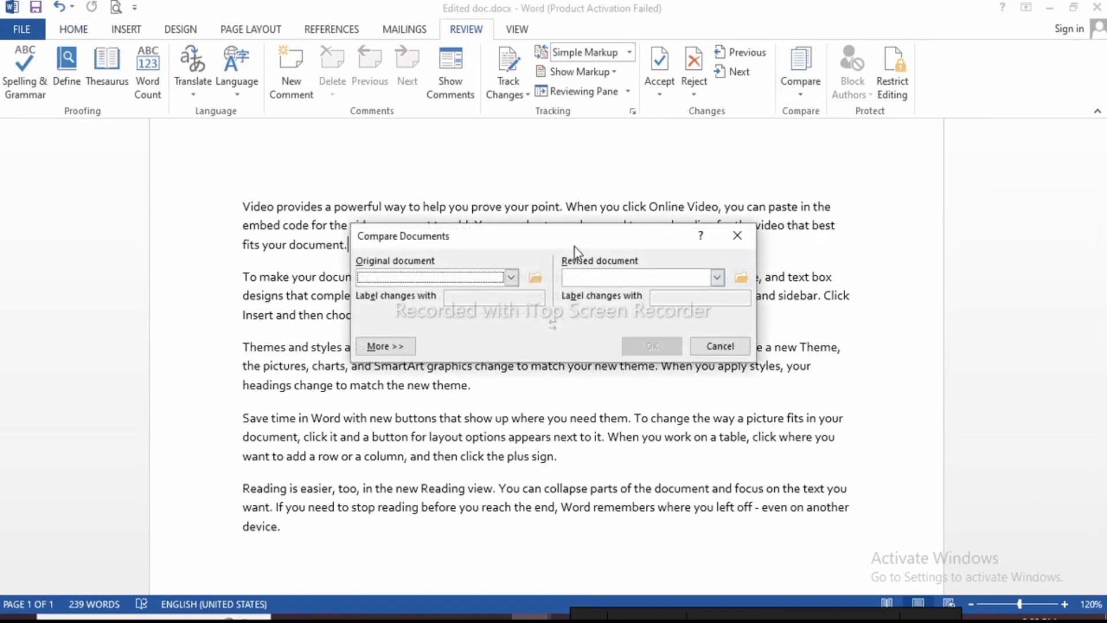
mouse_move(485, 231)
left_mouse_down()
mouse_move(486, 200)
mouse_move(477, 243)
left_mouse_up()
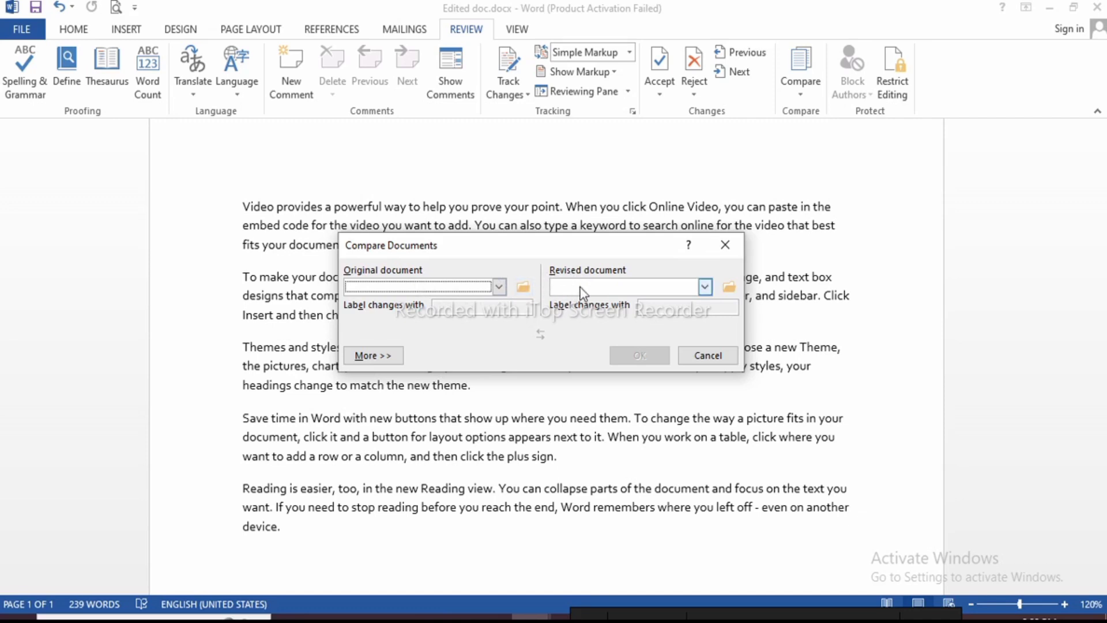
left_click(524, 286)
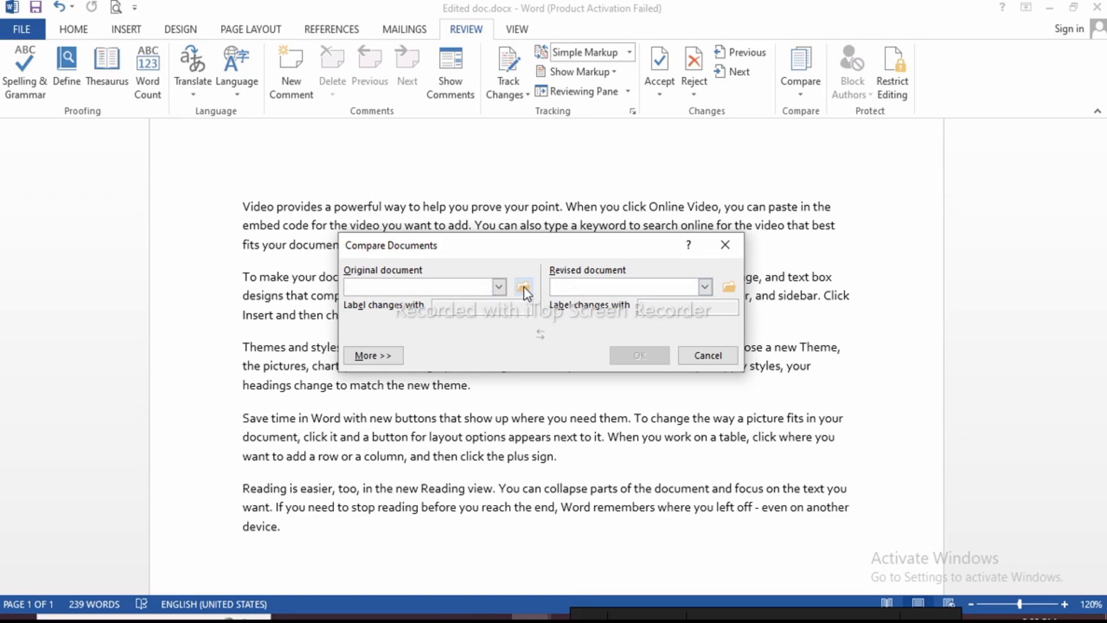
Choose Original doc.docx from the Desktop as the original document
left_click(407, 320)
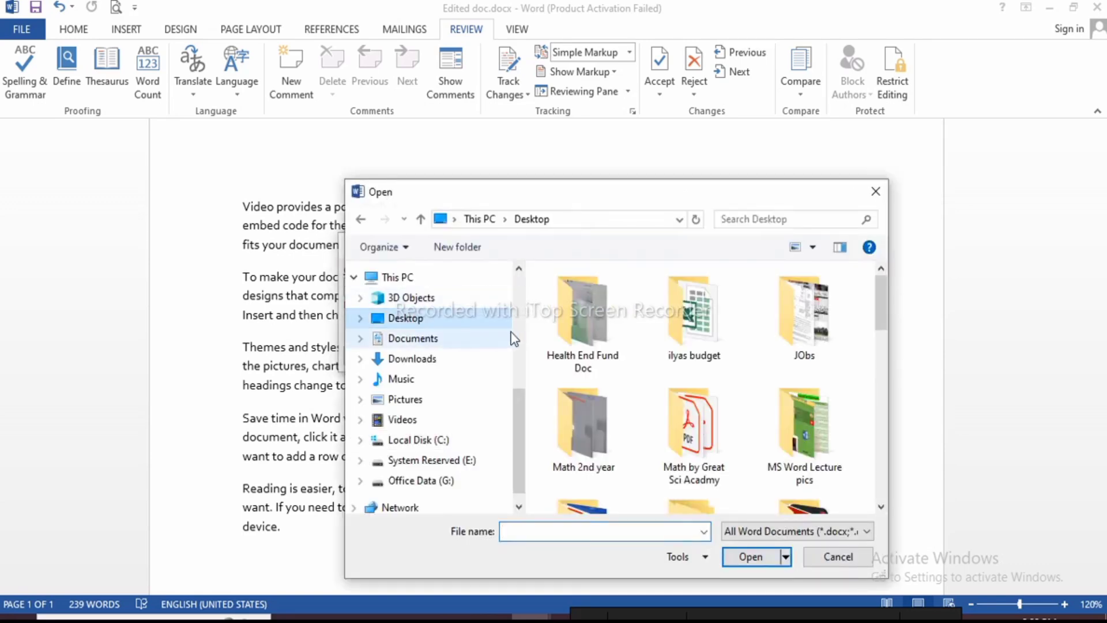
left_click_drag(622, 192, 488, 172)
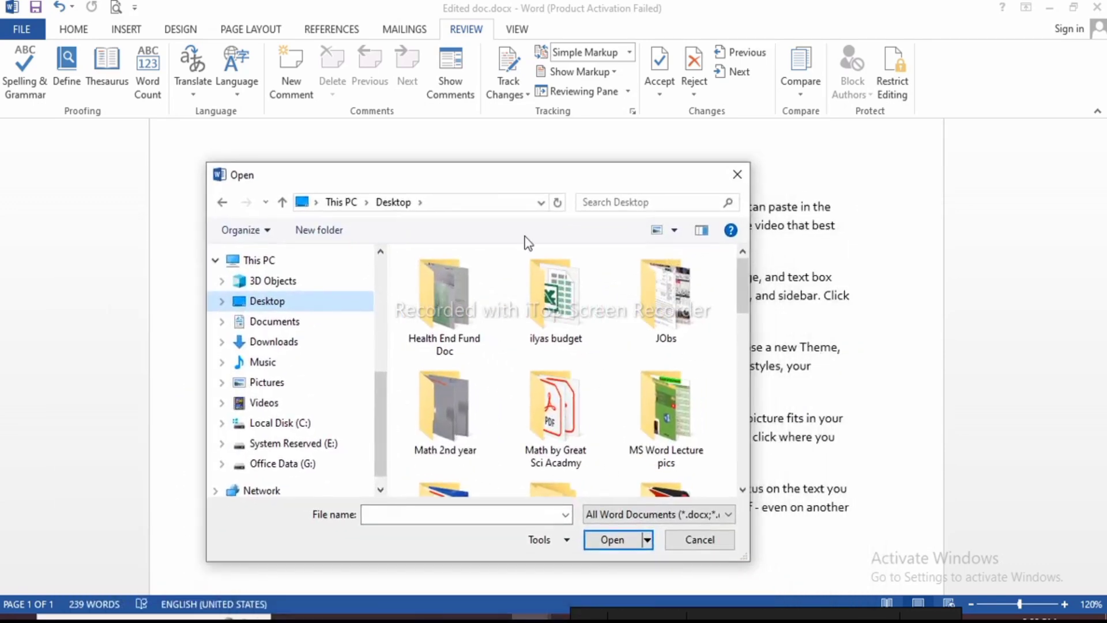
left_click(503, 340)
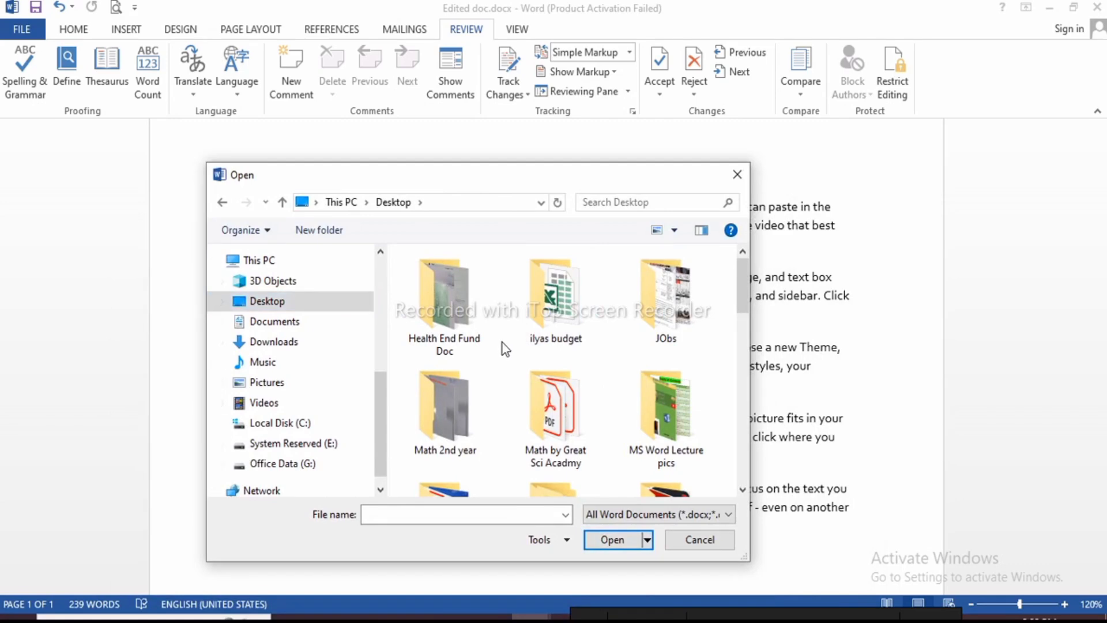
key("o")
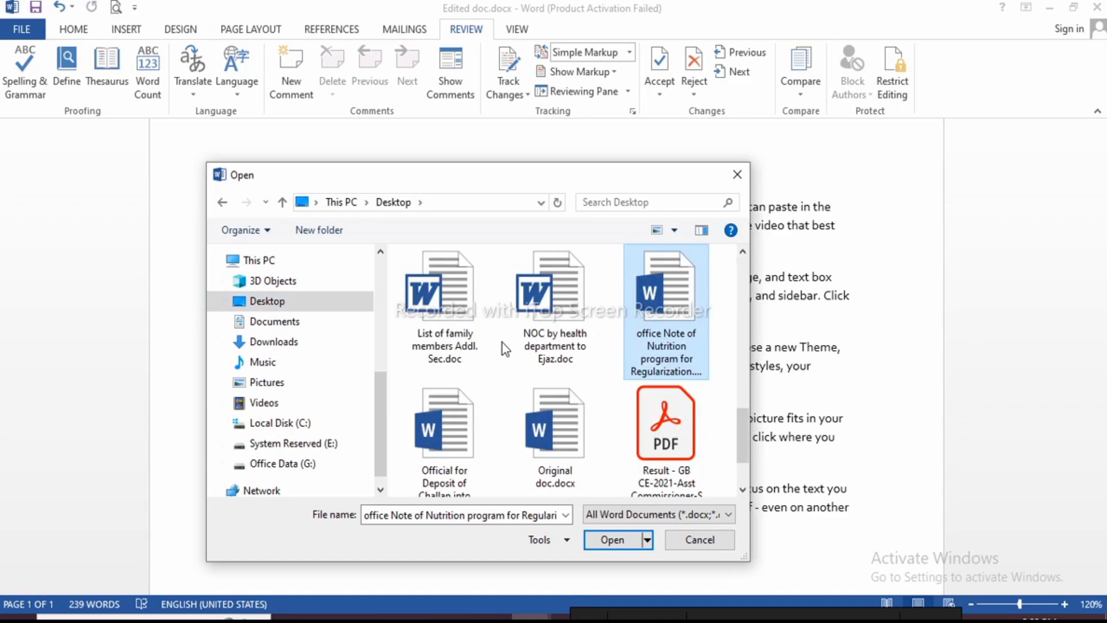
key("o")
key("o")
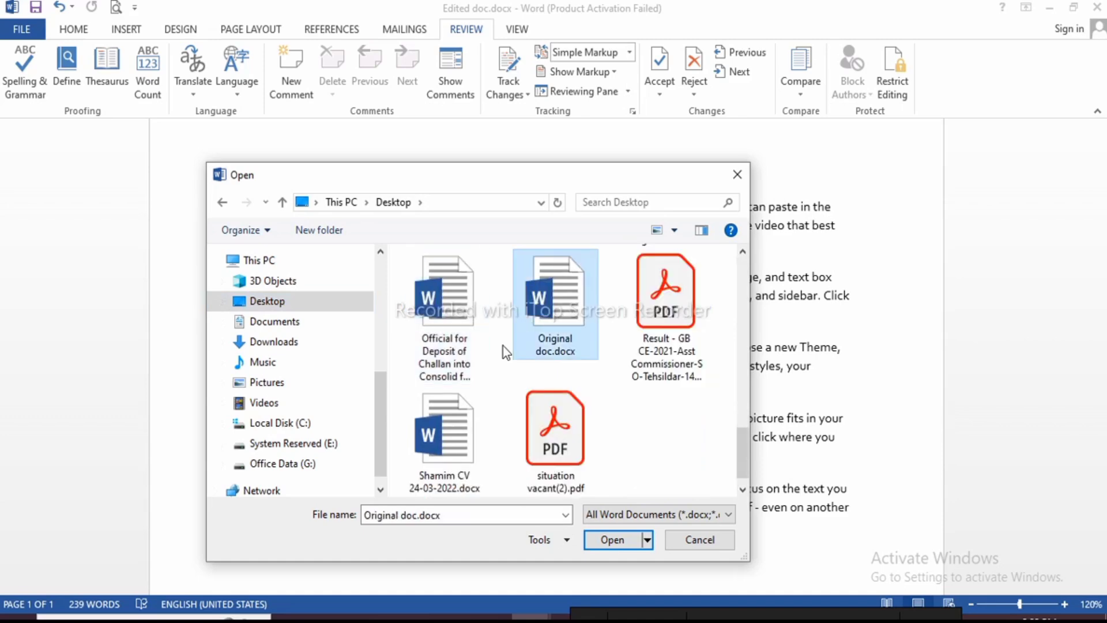
double_click(559, 302)
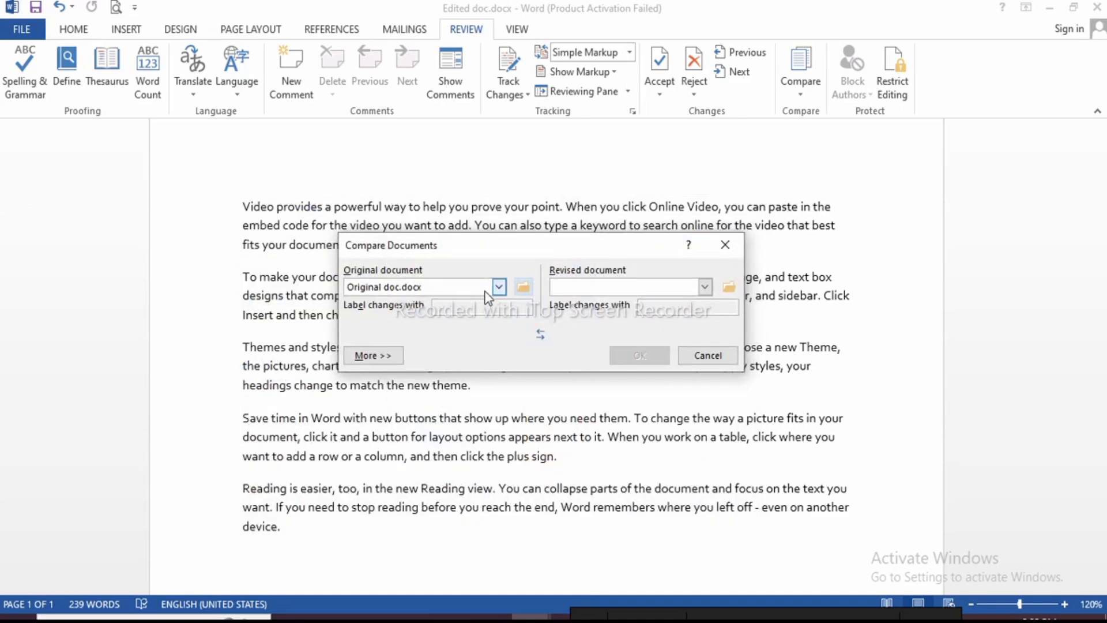
Choose Edited doc.docx as the revised document
left_click(729, 286)
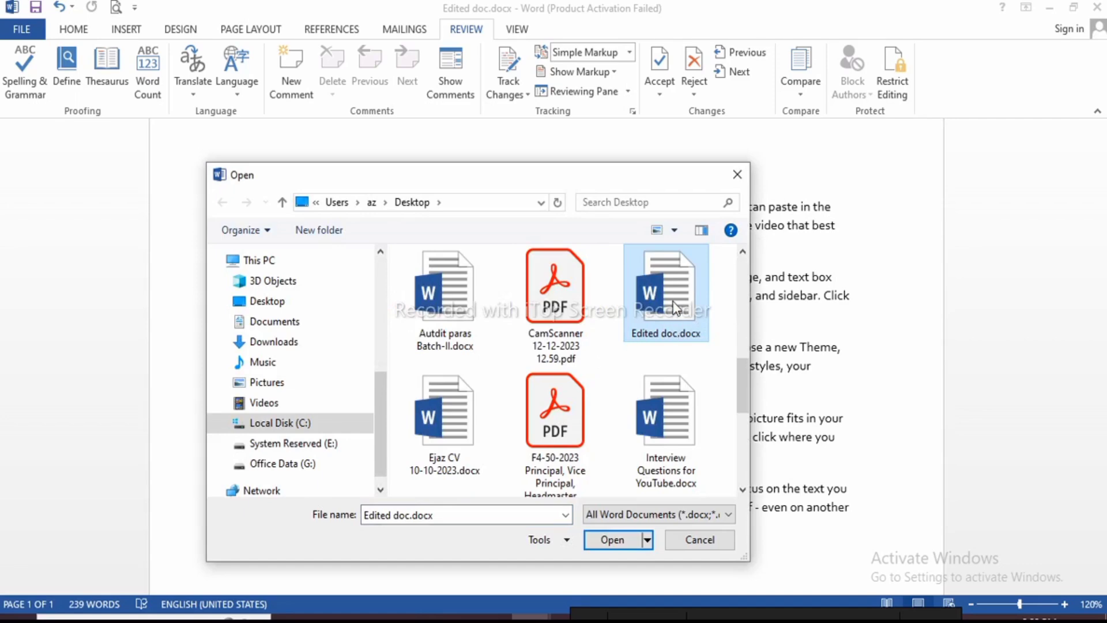
double_click(673, 289)
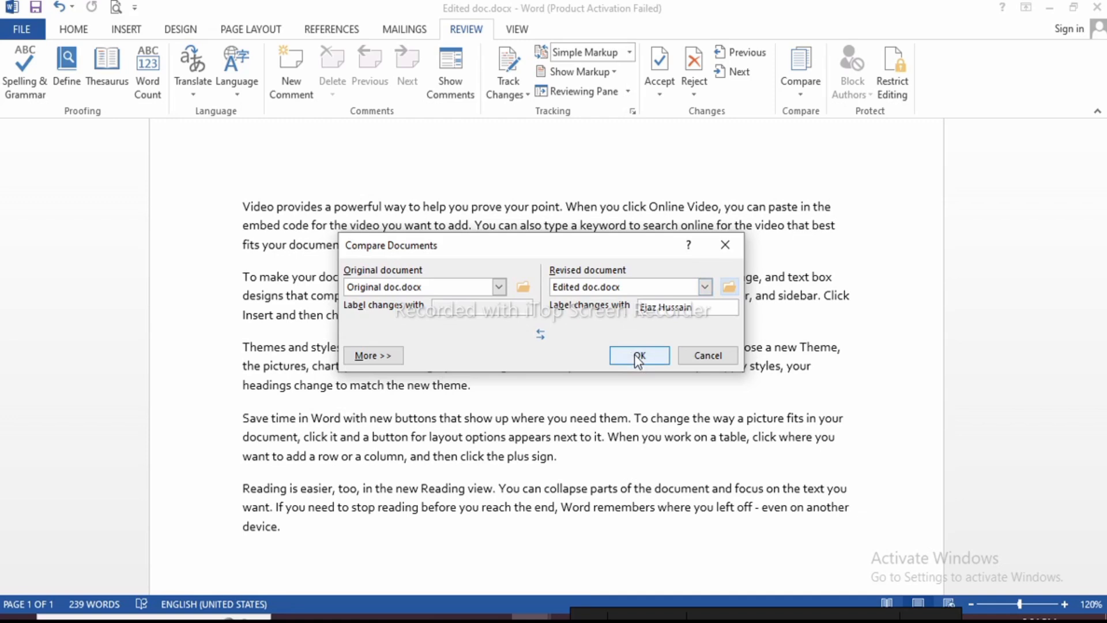
left_click(374, 356)
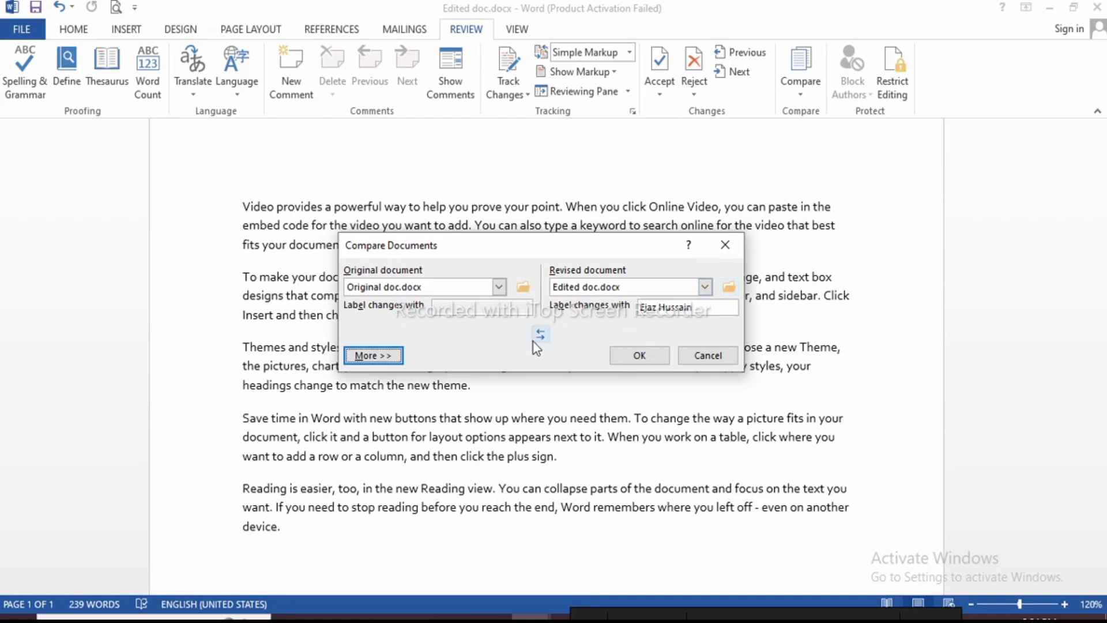
Review the comparison settings (all enabled, word level, new document) and run the comparison
left_click(374, 356)
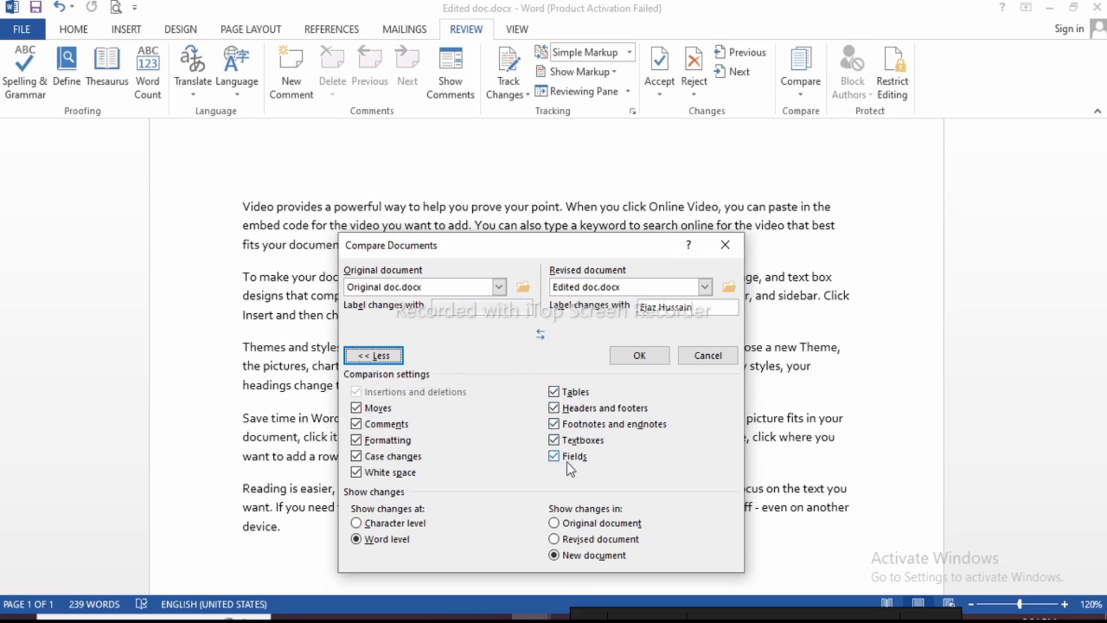
left_click(555, 391)
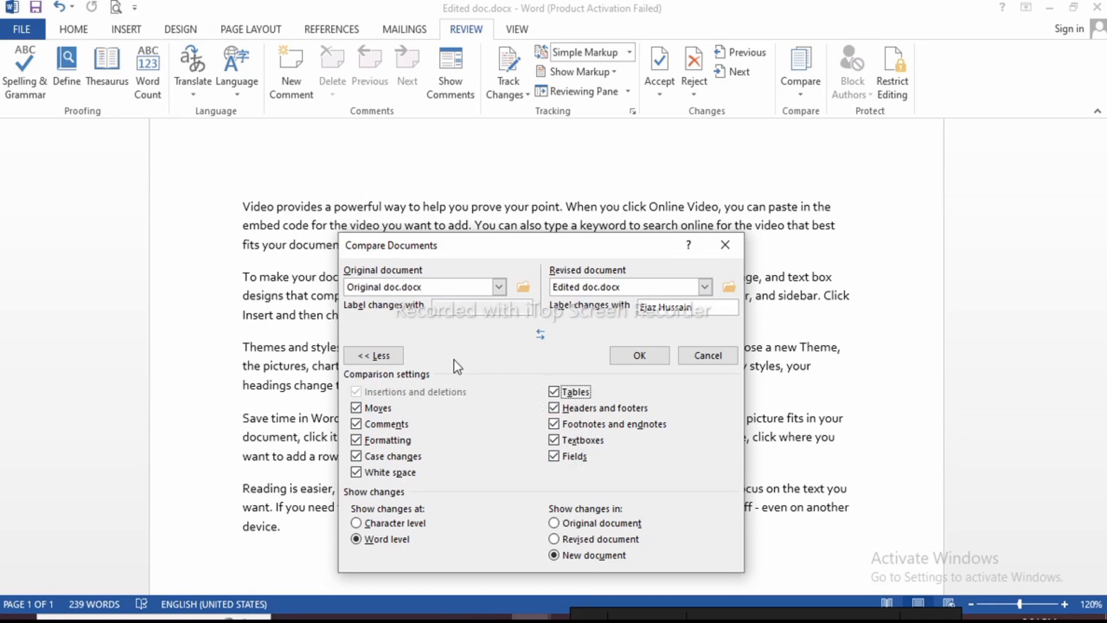
left_click(397, 355)
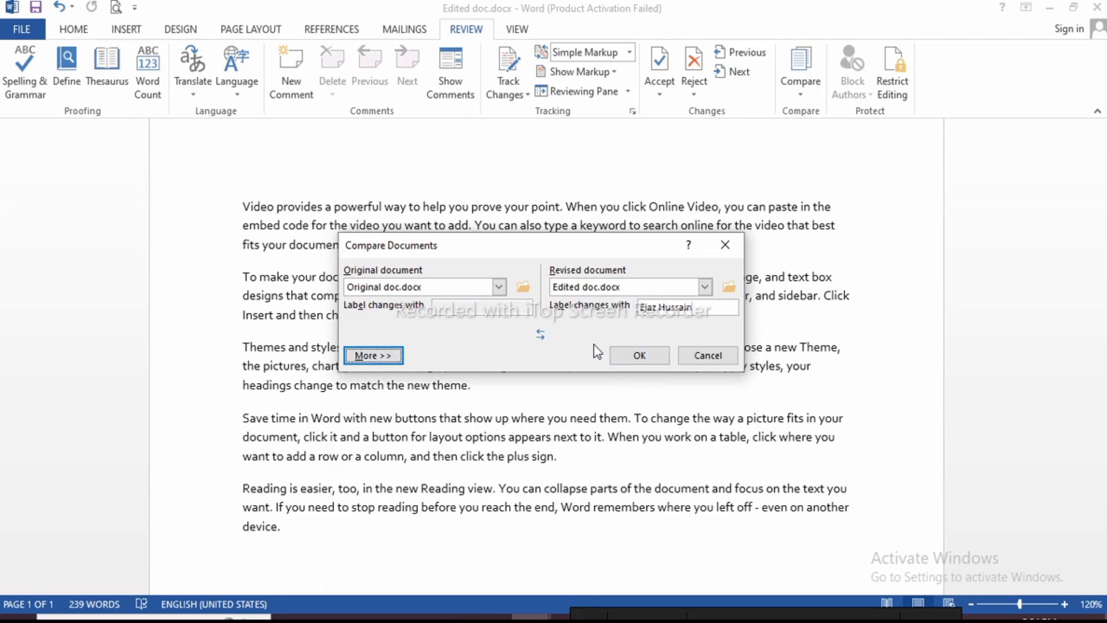
left_click(641, 358)
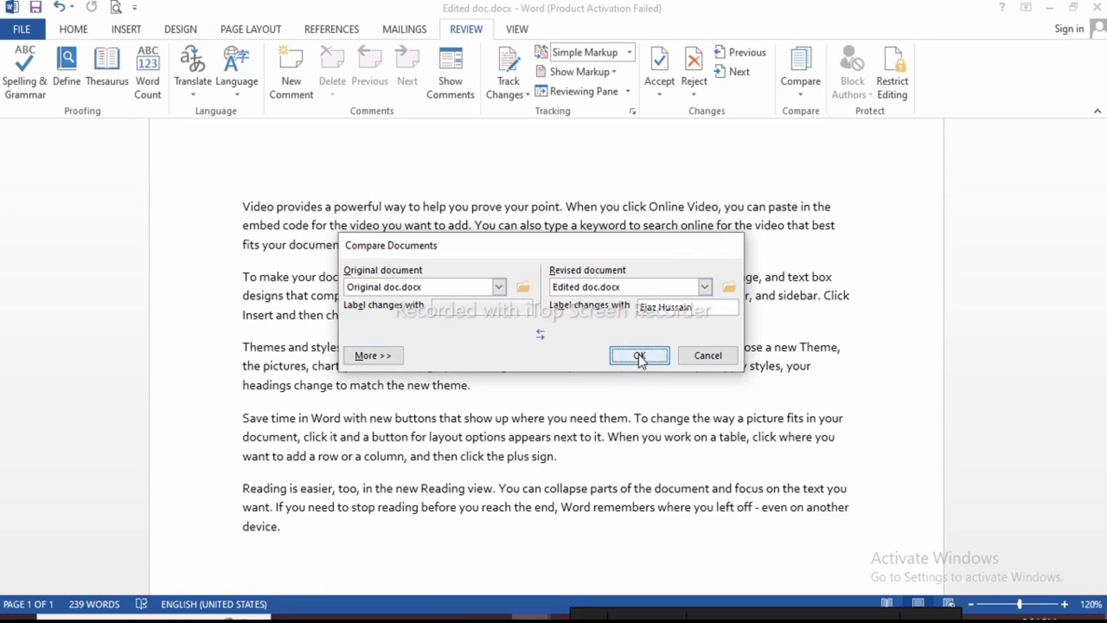
Continue the comparison despite tracked changes and scroll through the compared result
left_click(534, 353)
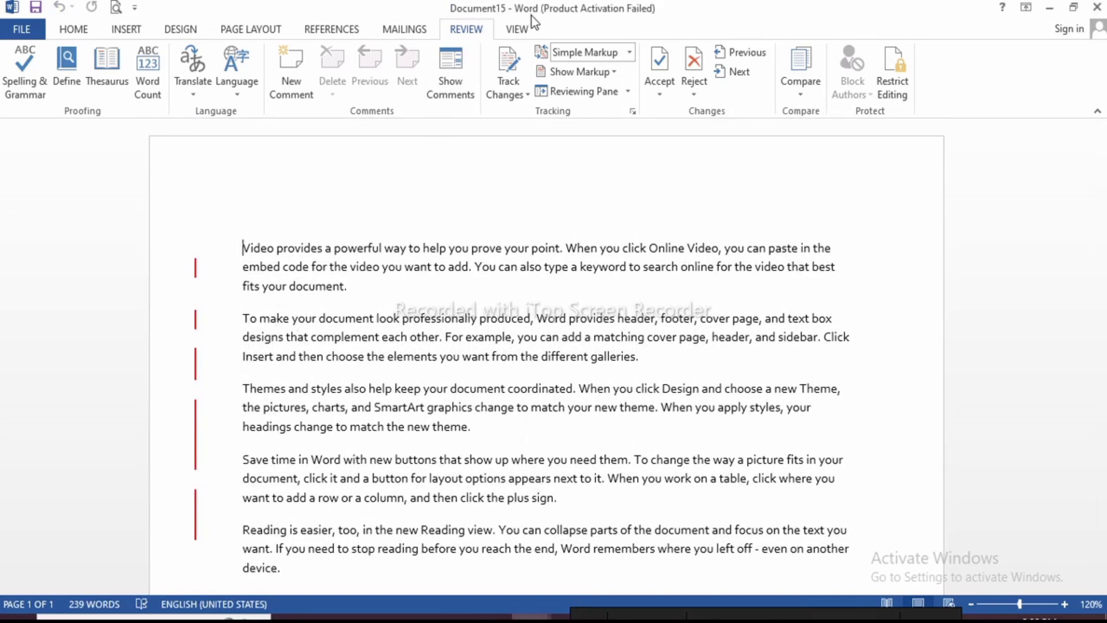
scroll(385, 355, "down", 3)
scroll(417, 381, "up", 3)
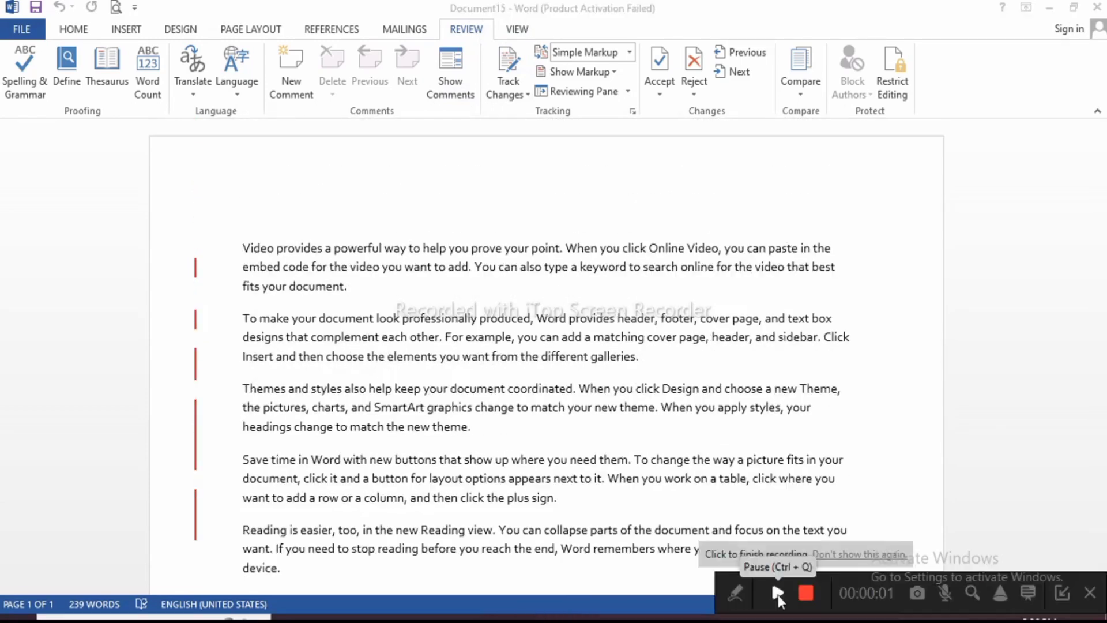
left_click(445, 287)
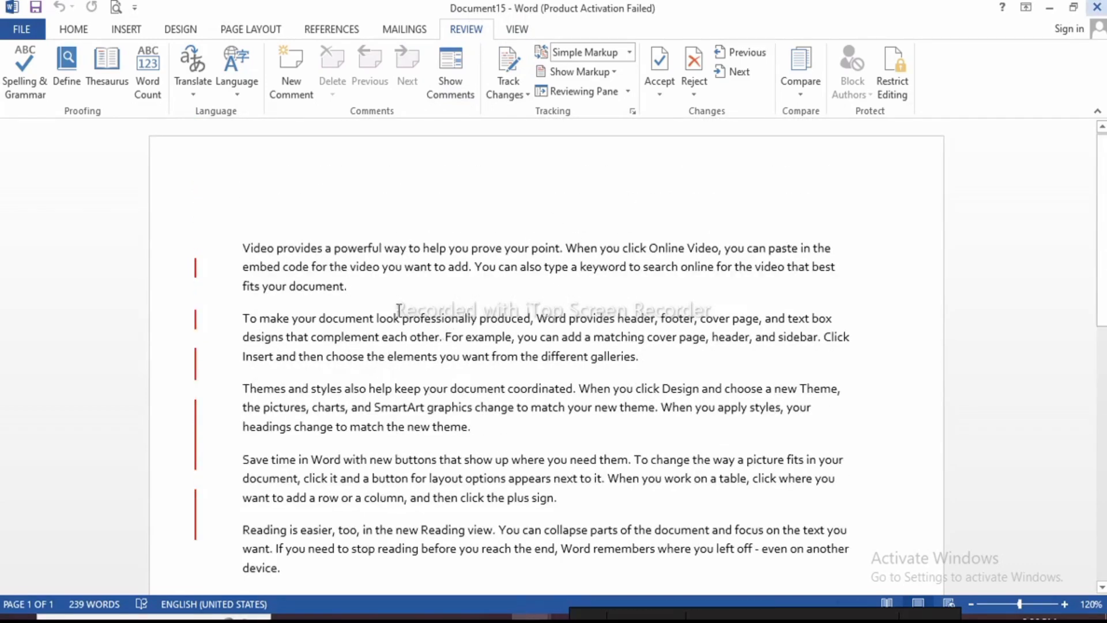
Show the original, then the revised, then both source documents beside the comparison
left_click(802, 92)
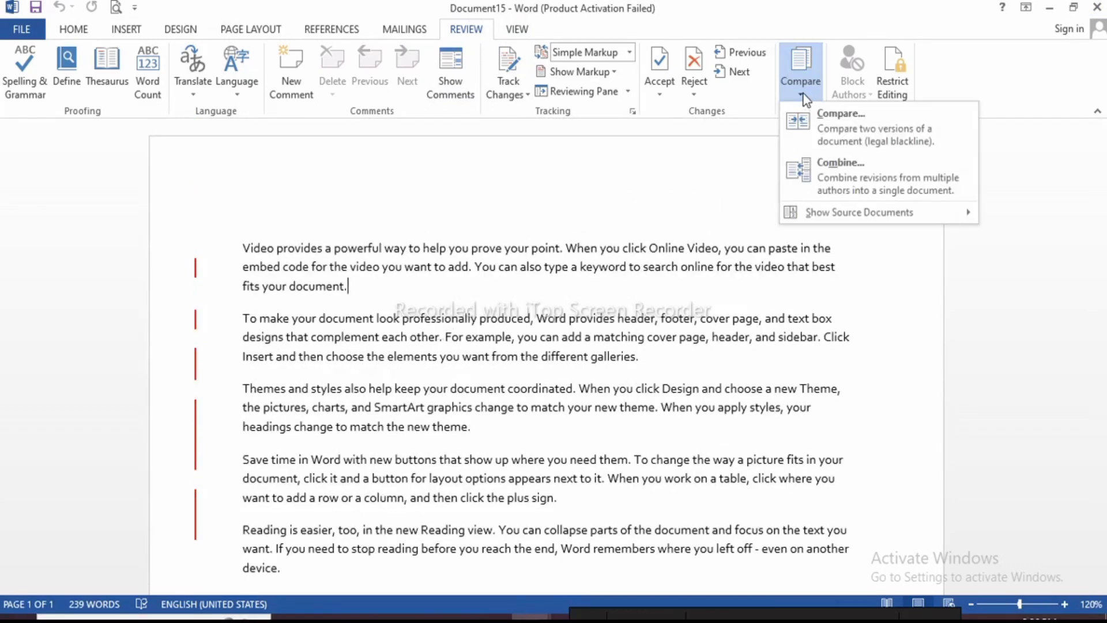
mouse_move(818, 213)
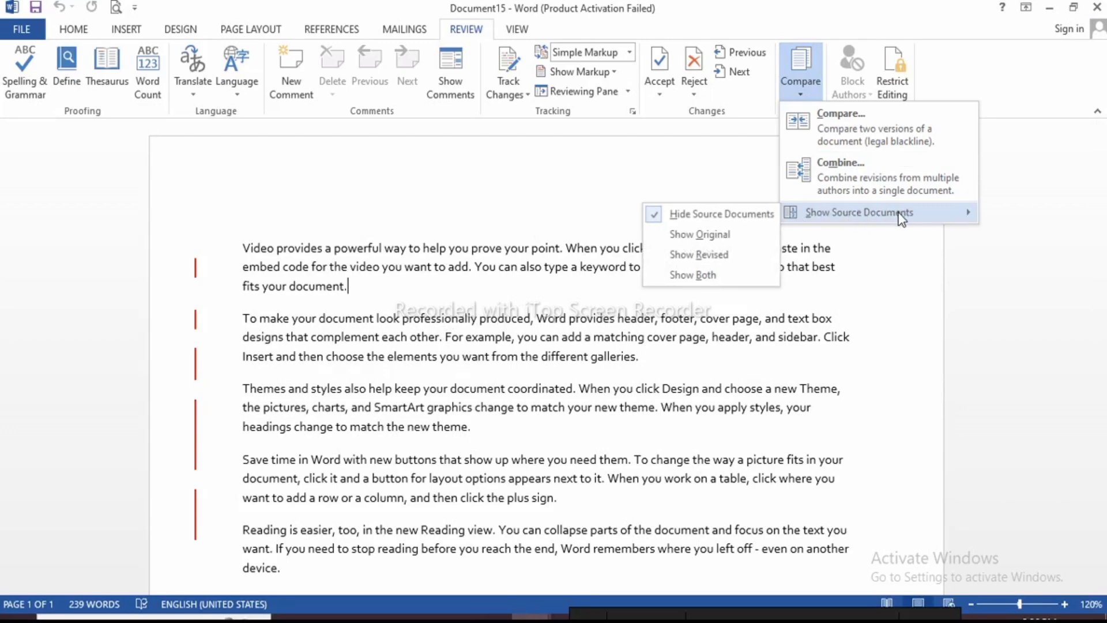
left_click(704, 234)
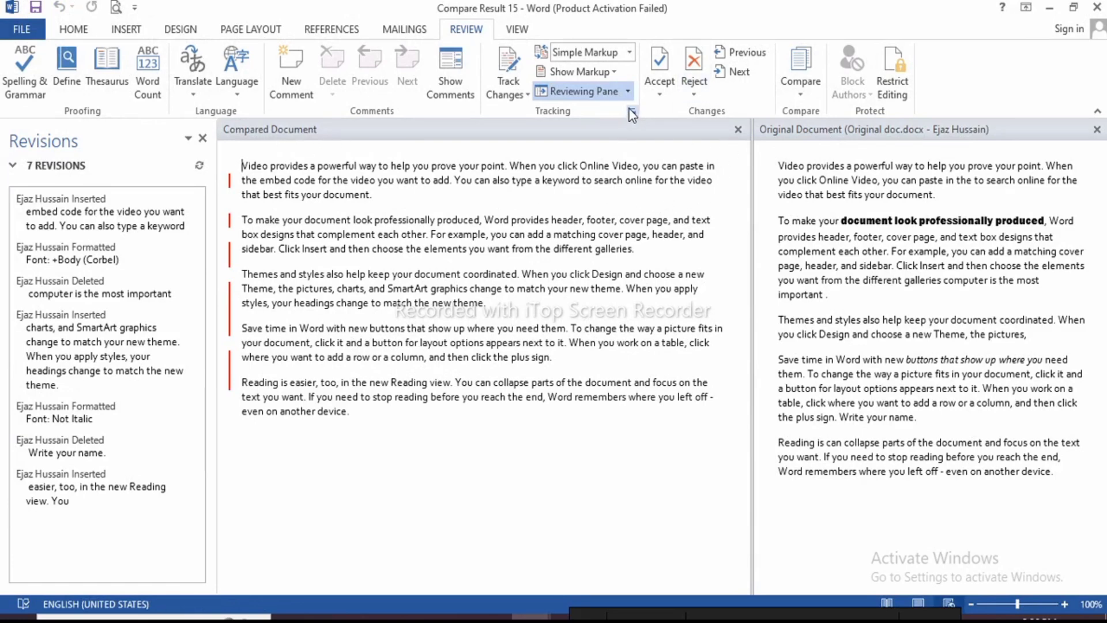
left_click(802, 95)
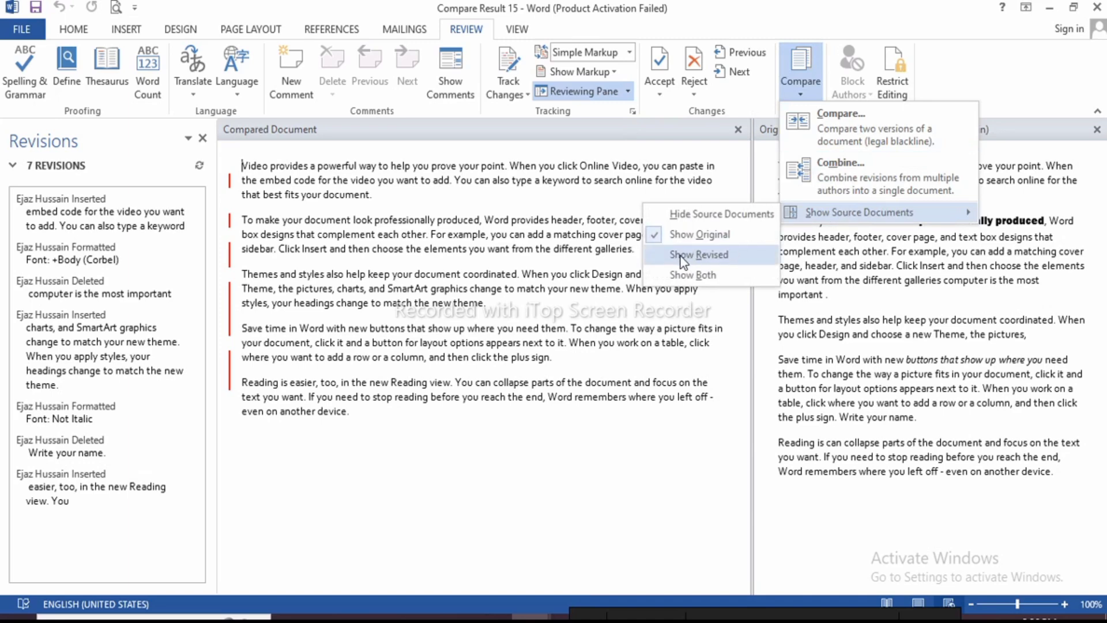
left_click(684, 257)
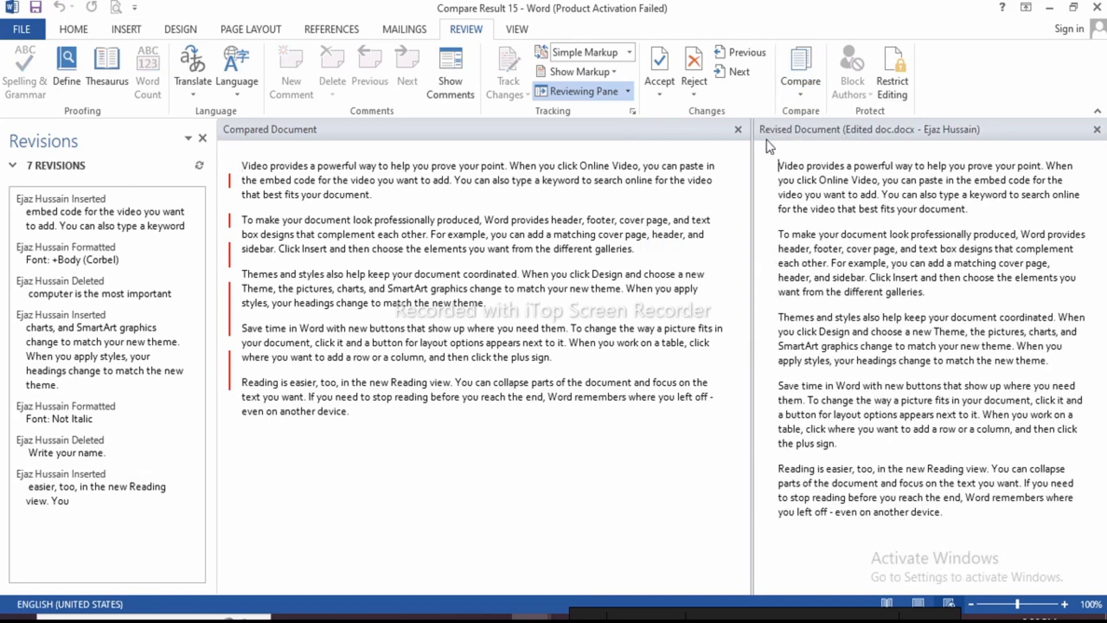
left_click(802, 97)
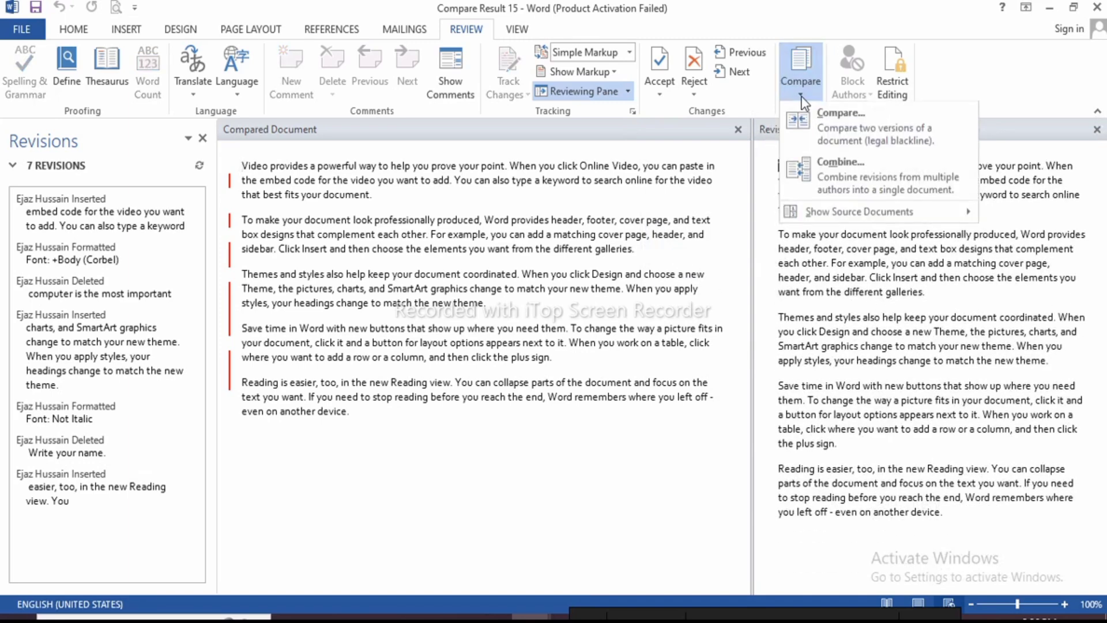
mouse_move(843, 216)
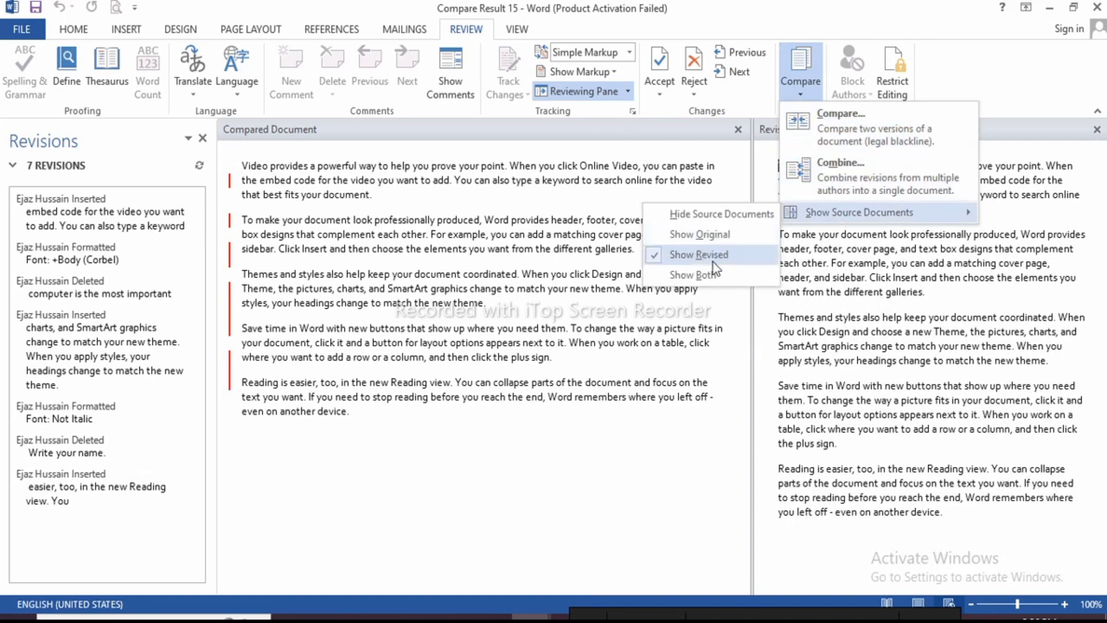
left_click(689, 275)
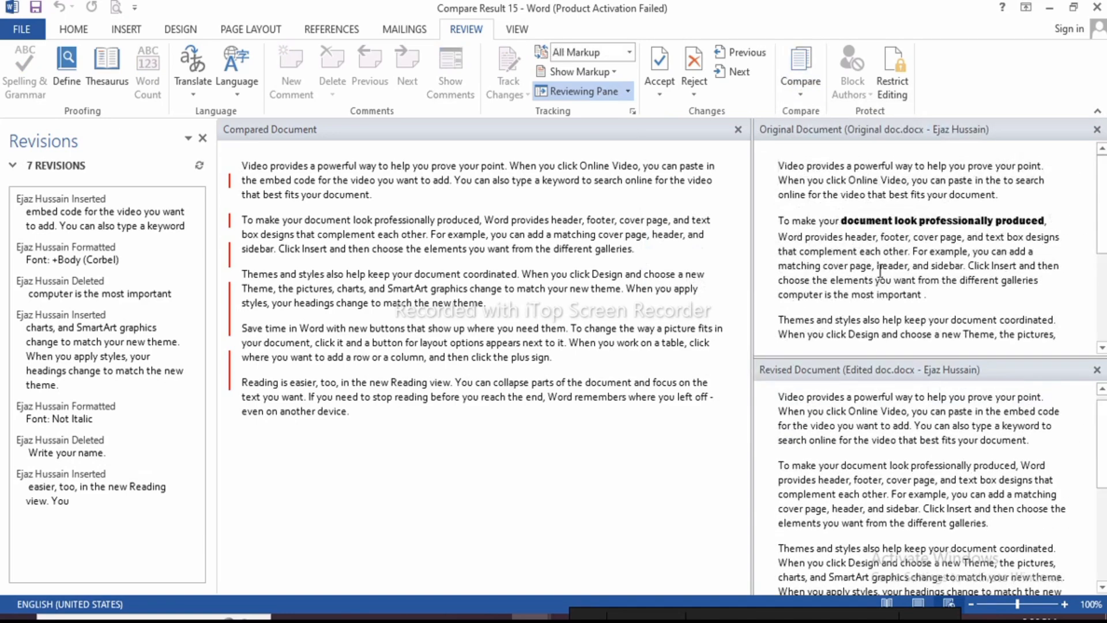
scroll(888, 262, "down", 3)
scroll(874, 231, "up", 3)
scroll(879, 464, "down", 1)
scroll(882, 468, "up", 2)
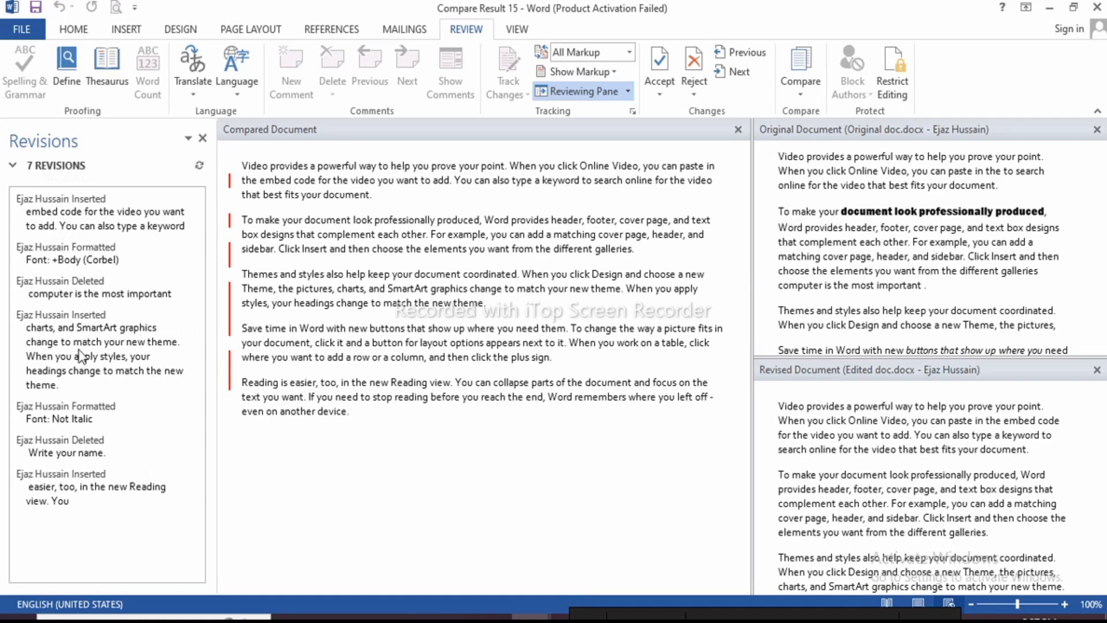
Close the Original and Revised Document panes and the Reviewing Pane
left_click(804, 93)
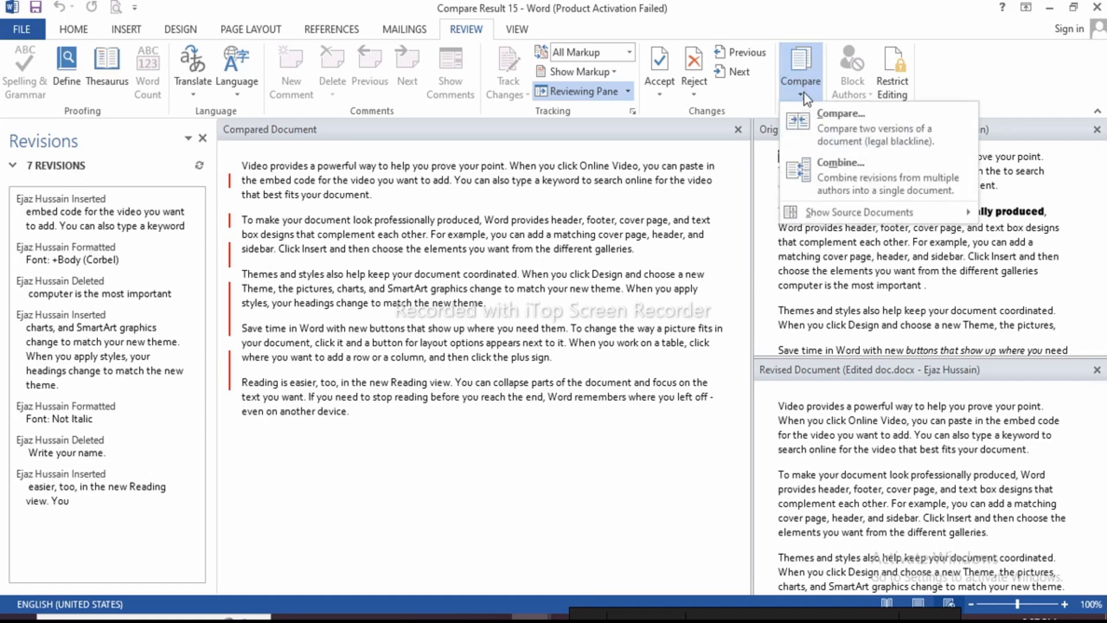
left_click(595, 310)
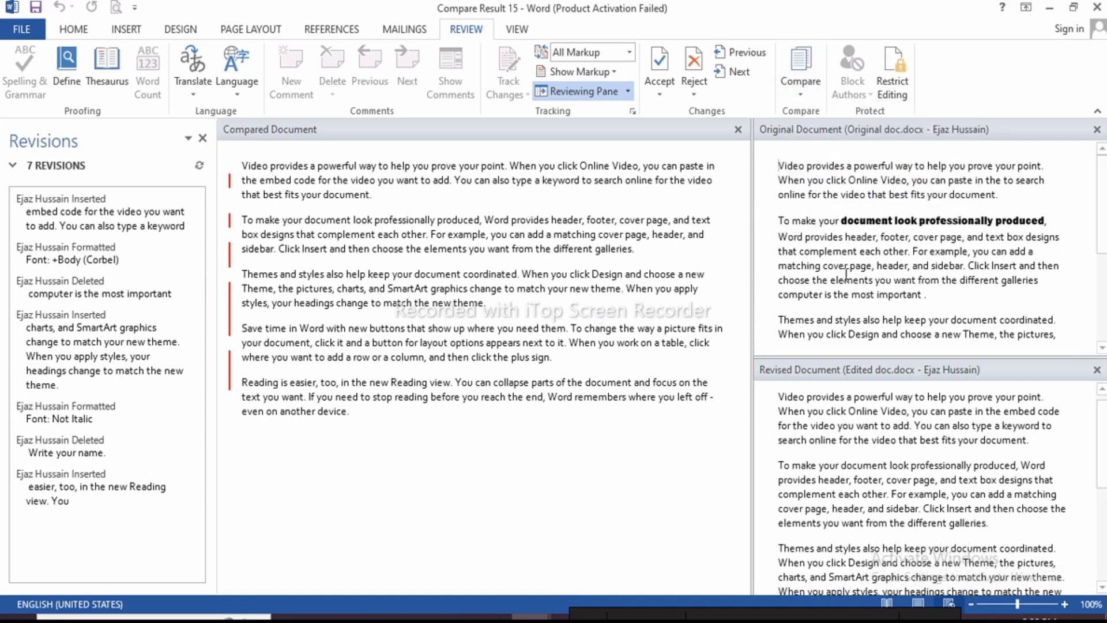
left_click(1097, 129)
left_click(1097, 129)
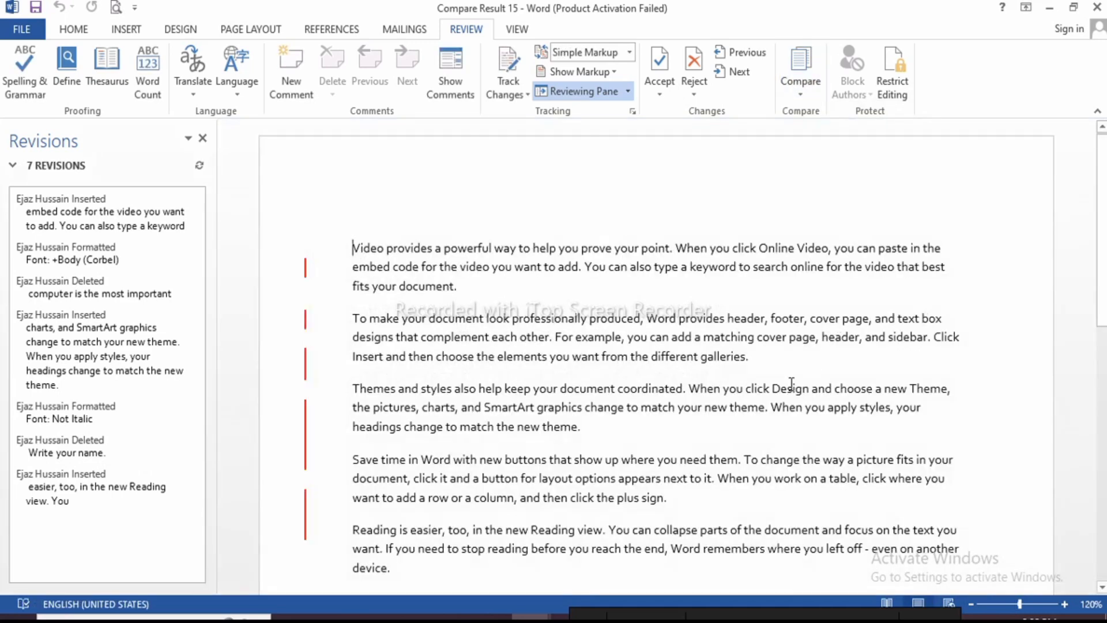
left_click(202, 138)
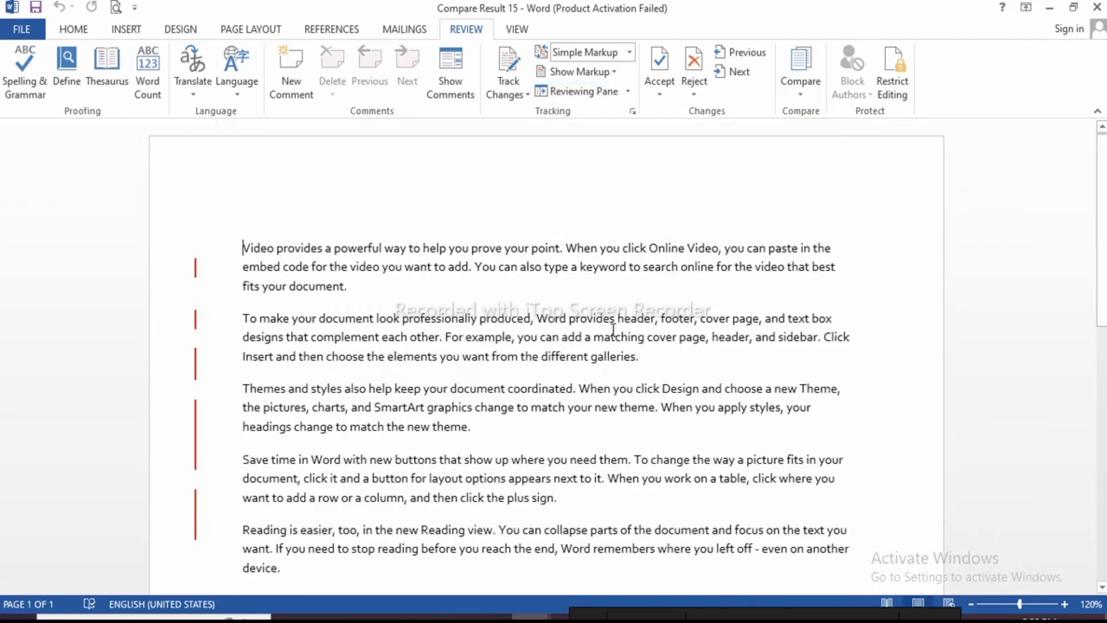
scroll(613, 330, "down", 4)
scroll(648, 349, "up", 4)
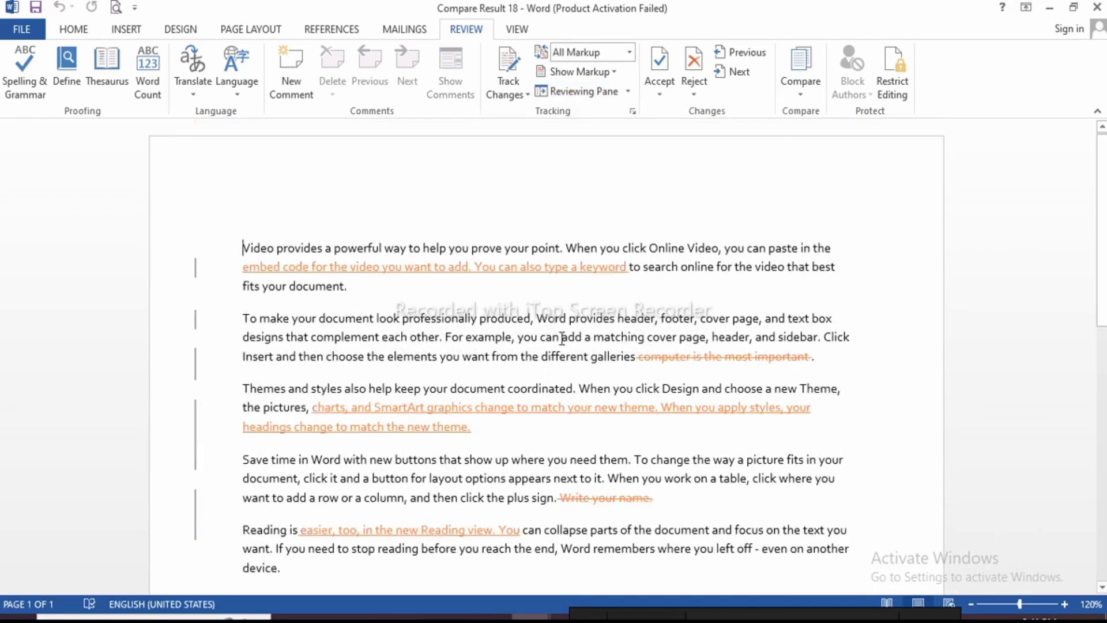
Create a new blank document with Ctrl+N
left_click(801, 81)
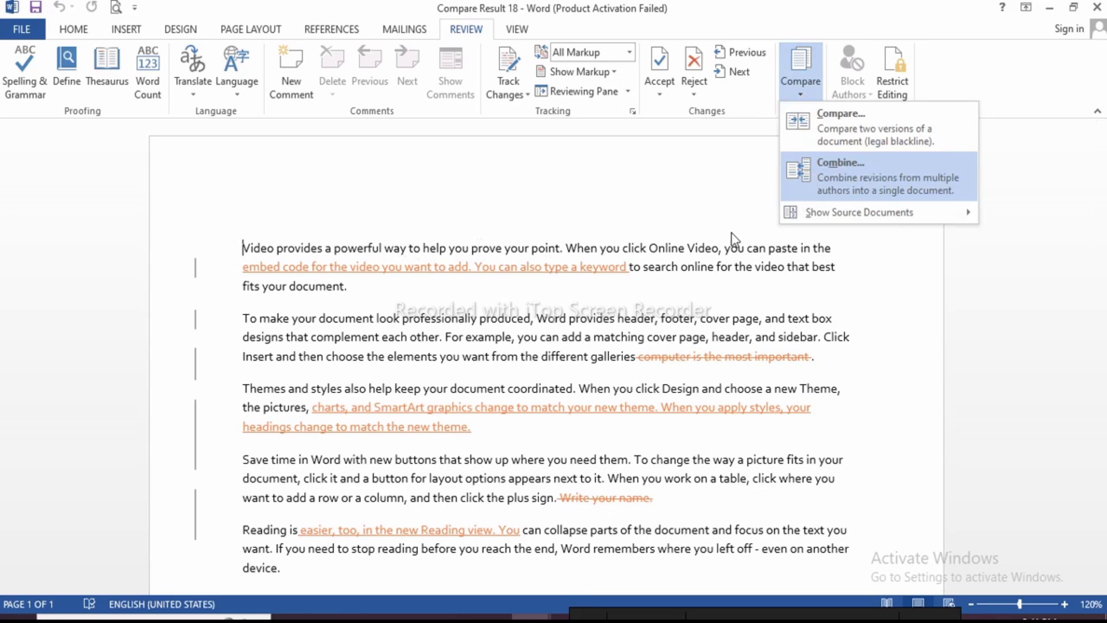
left_click(492, 214)
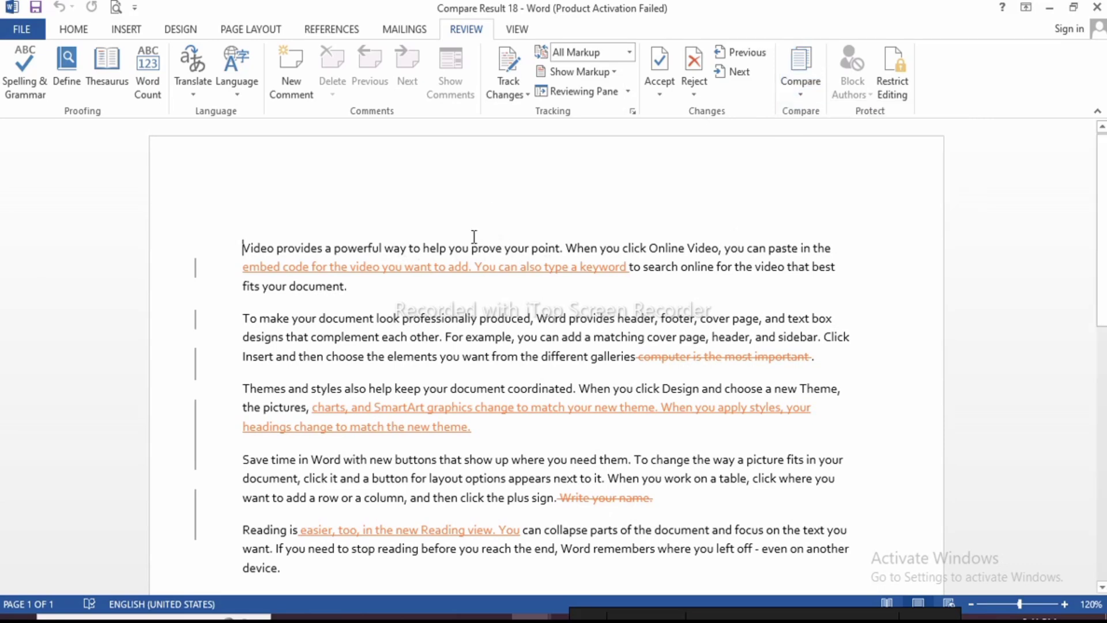
key("ctrl+n")
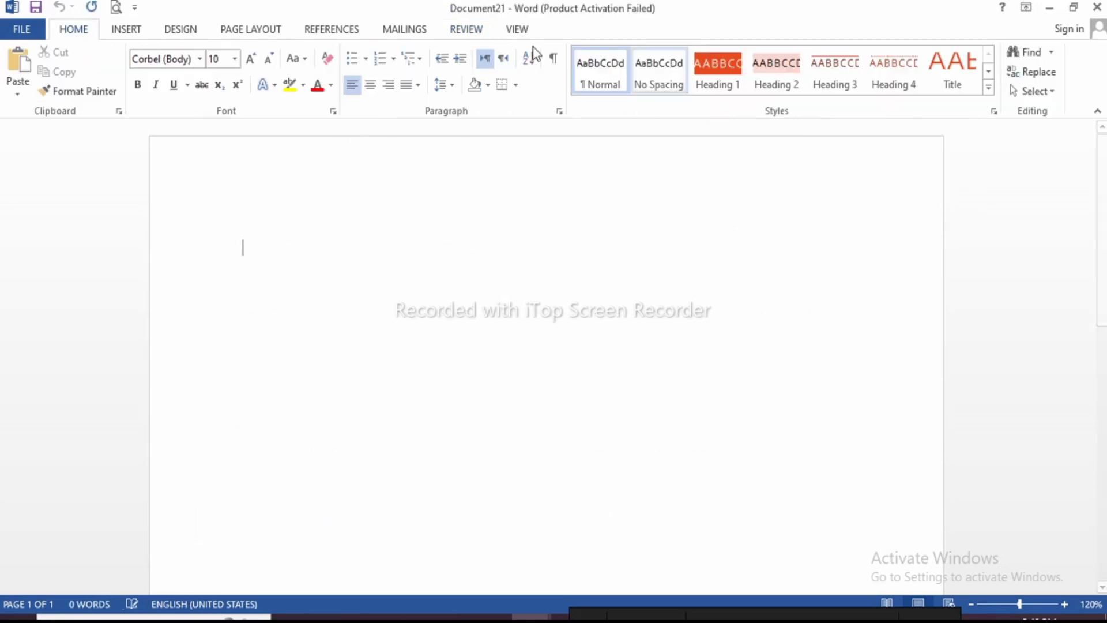
Start Review > Compare > Combine and pick Original doc.docx as the original document
left_click(468, 30)
left_click(807, 92)
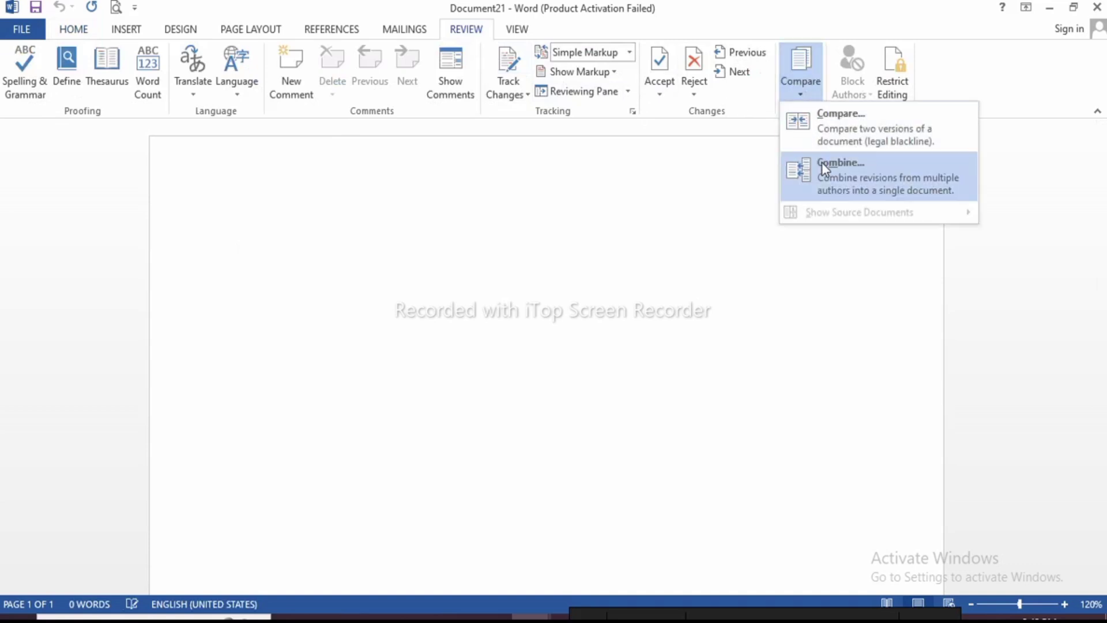
left_click(840, 184)
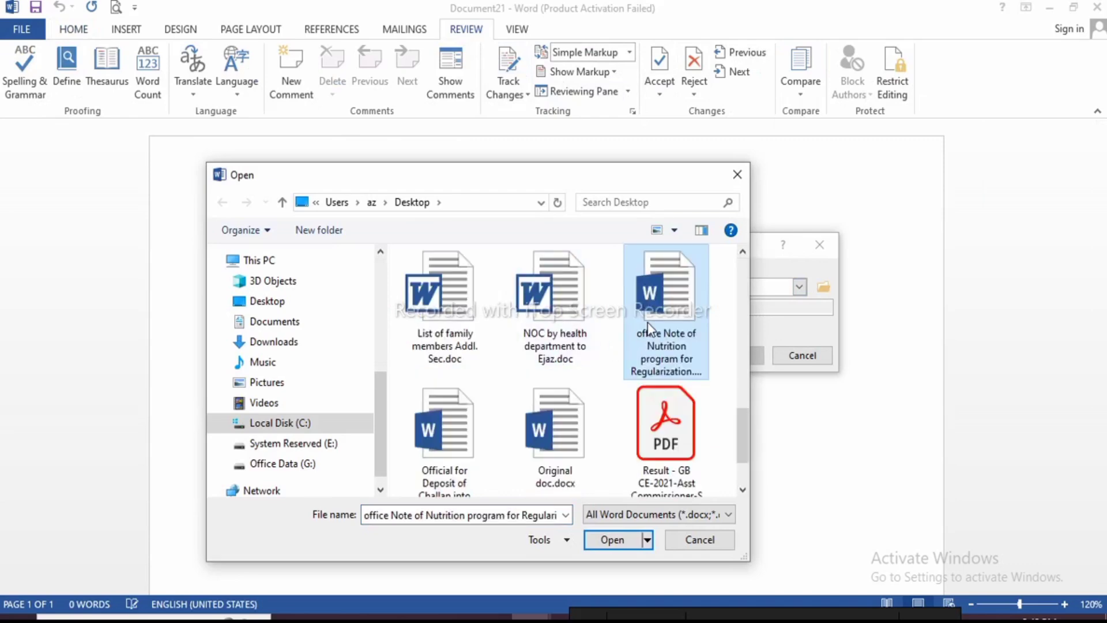
scroll(604, 353, "down", 2)
left_click(576, 297)
double_click(576, 296)
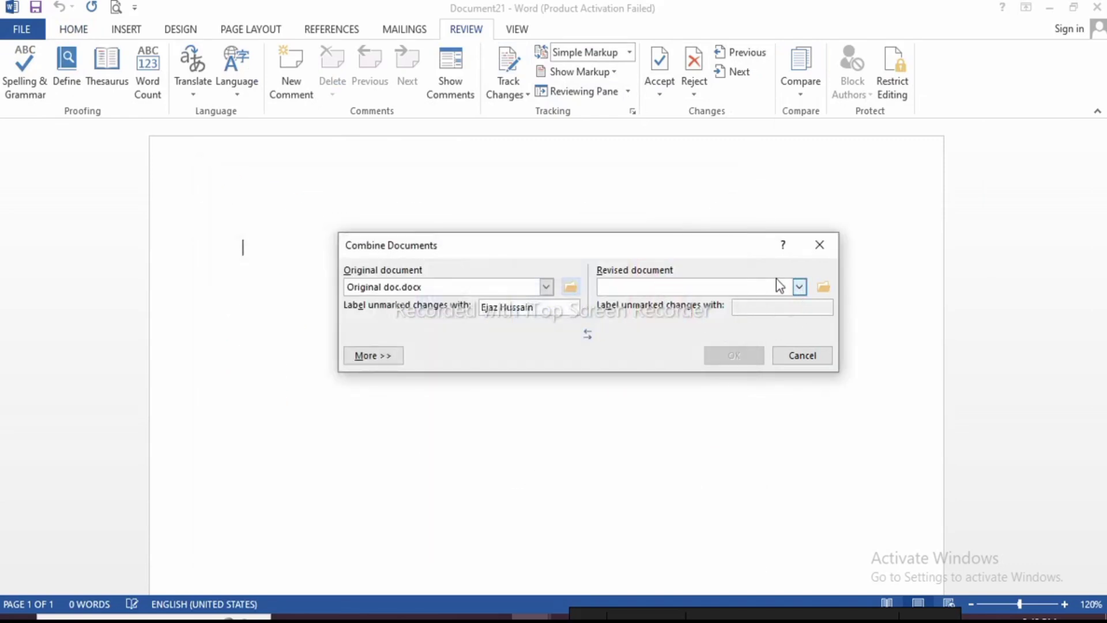
Pick Edited doc.docx as the revised document and combine them into a new document
left_click(824, 287)
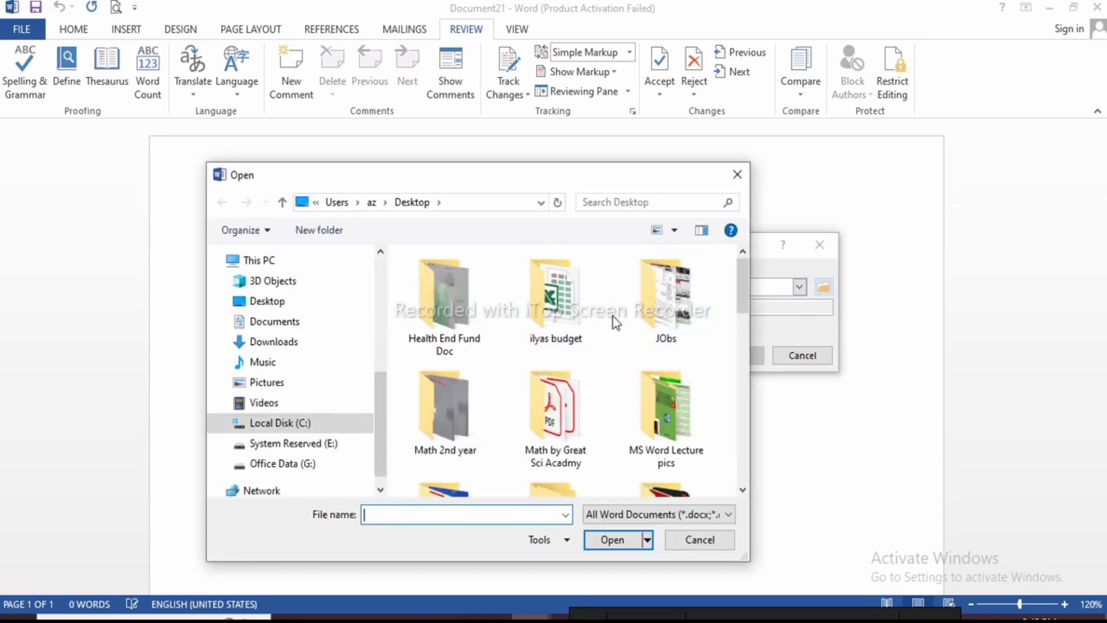
left_click(613, 316)
key("e")
double_click(676, 302)
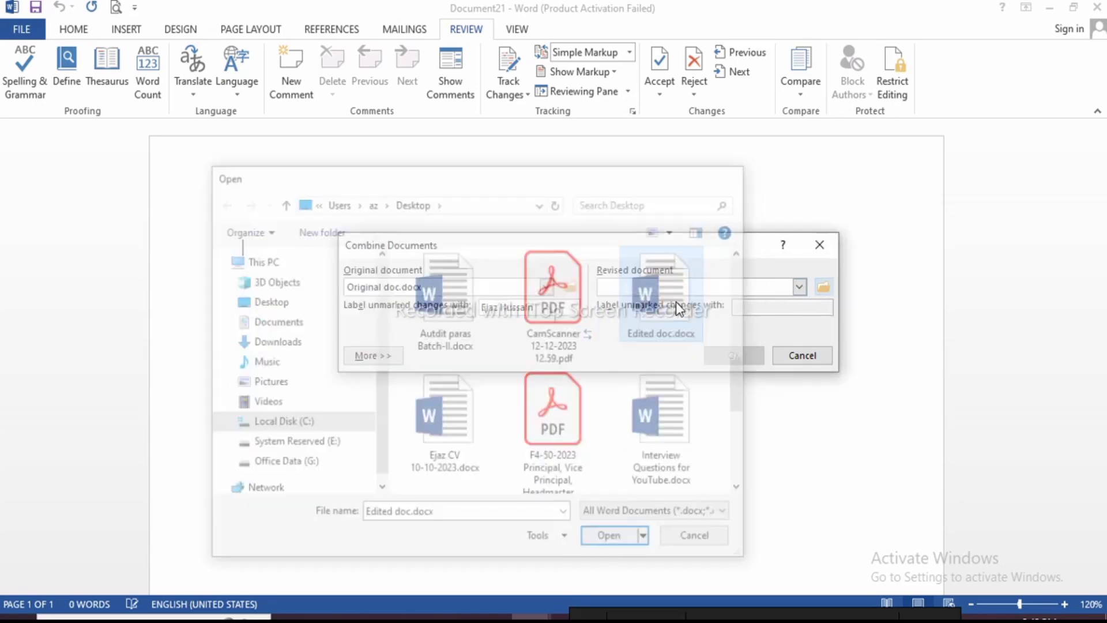
left_click(732, 355)
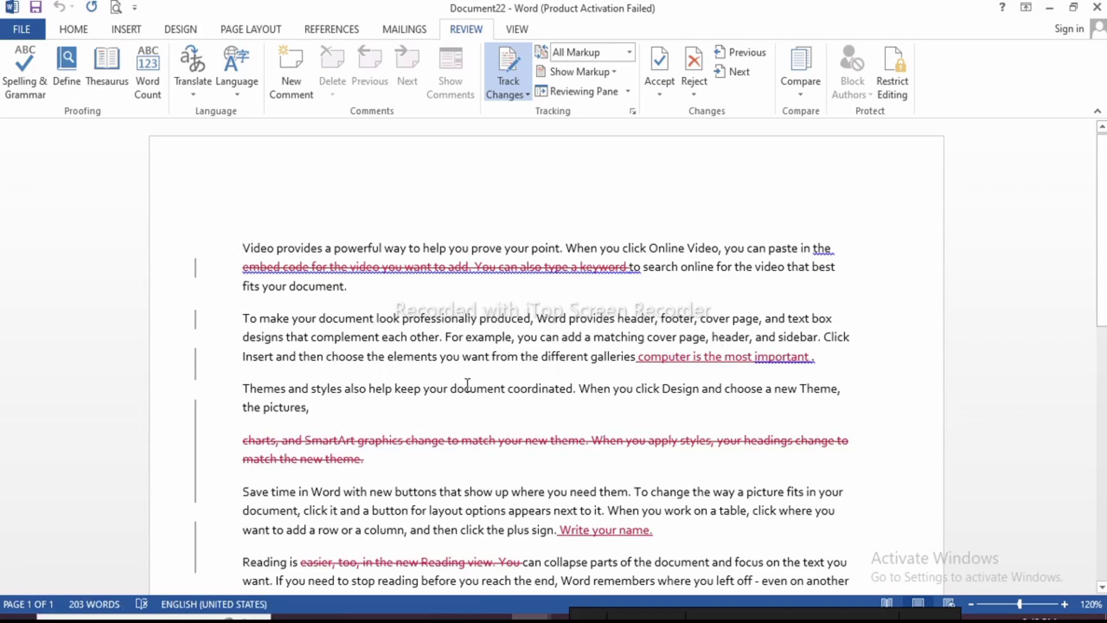
Scroll through the combined Document22, then show thumbnails of all open Word windows
scroll(467, 386, "down", 8)
scroll(482, 406, "up", 3)
scroll(484, 406, "up", 5)
scroll(454, 453, "down", 1)
scroll(454, 453, "down", 2)
scroll(453, 452, "up", 2)
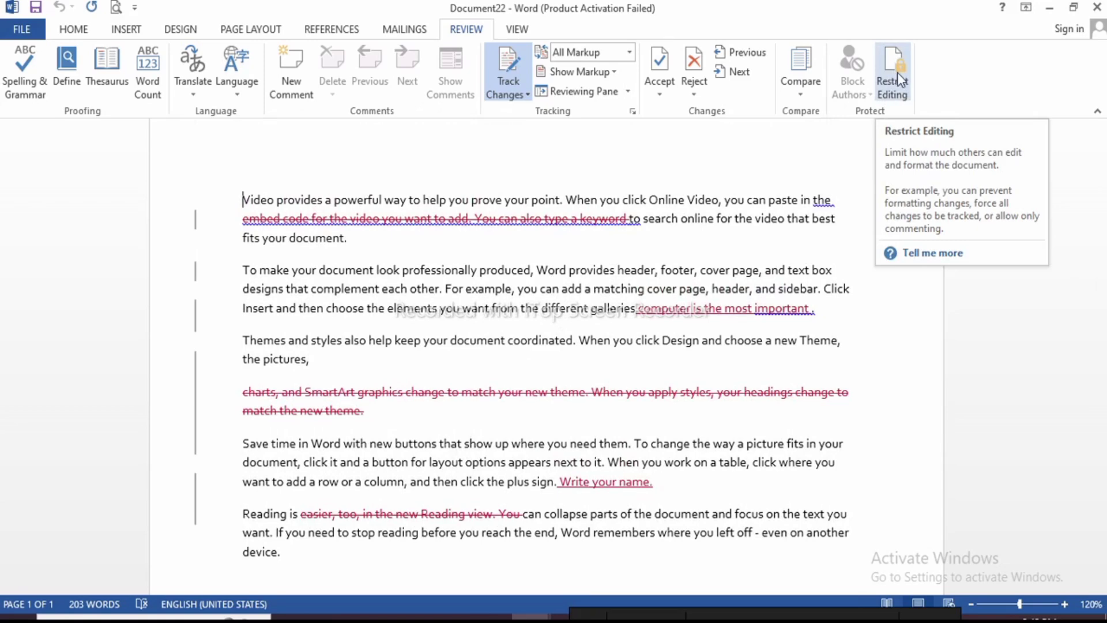
left_click(882, 77)
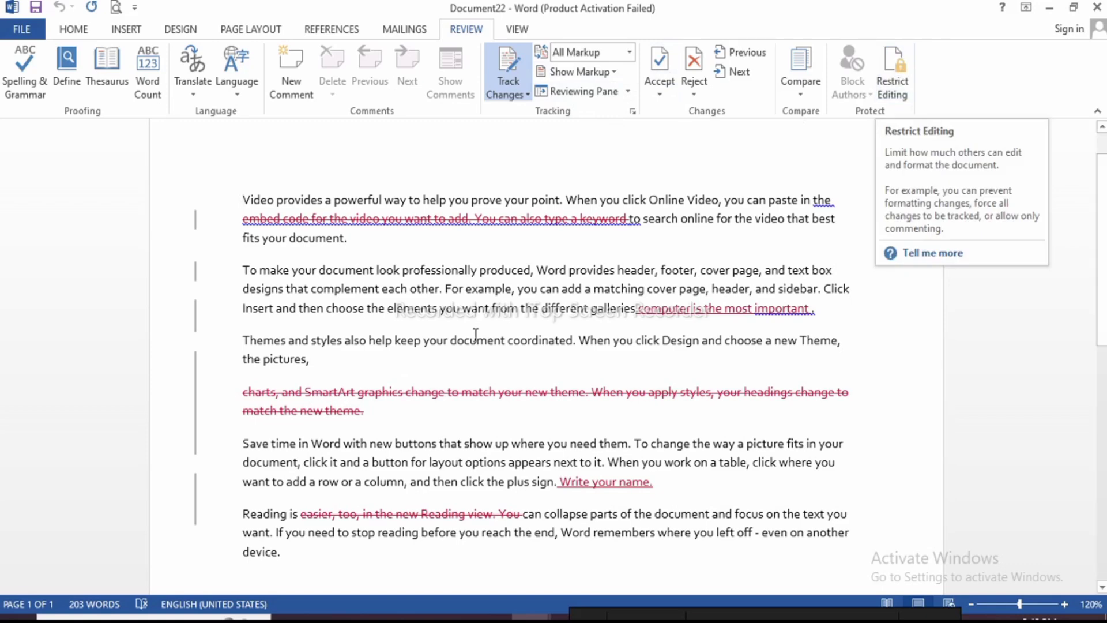
left_click(531, 617)
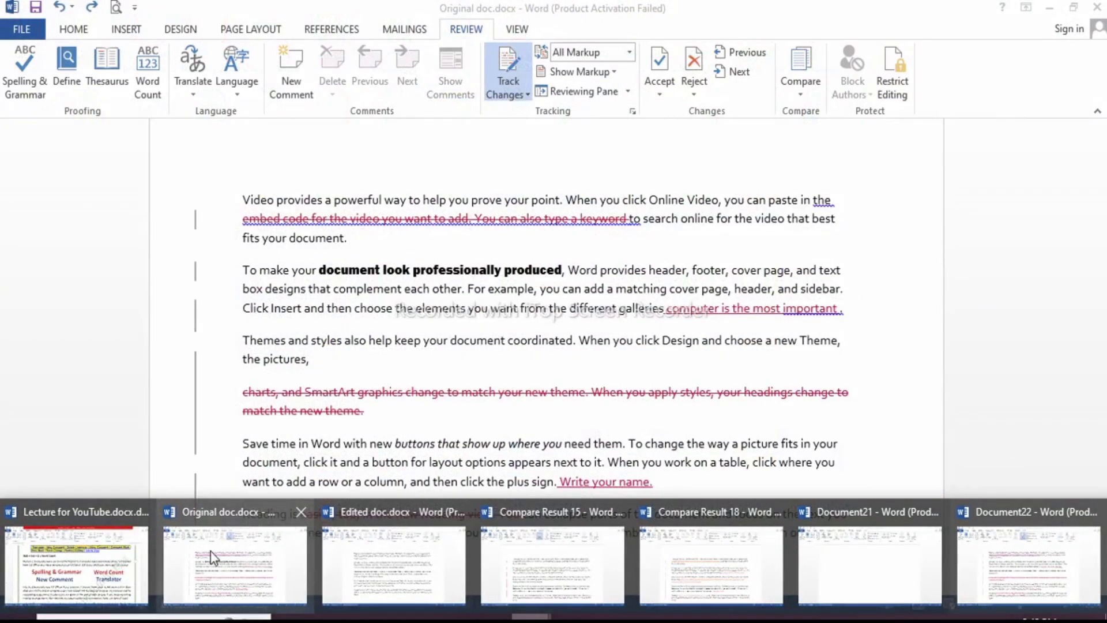
In Original doc.docx, restrict editing to read-only with limited formatting and an Everyone exception
left_click(210, 551)
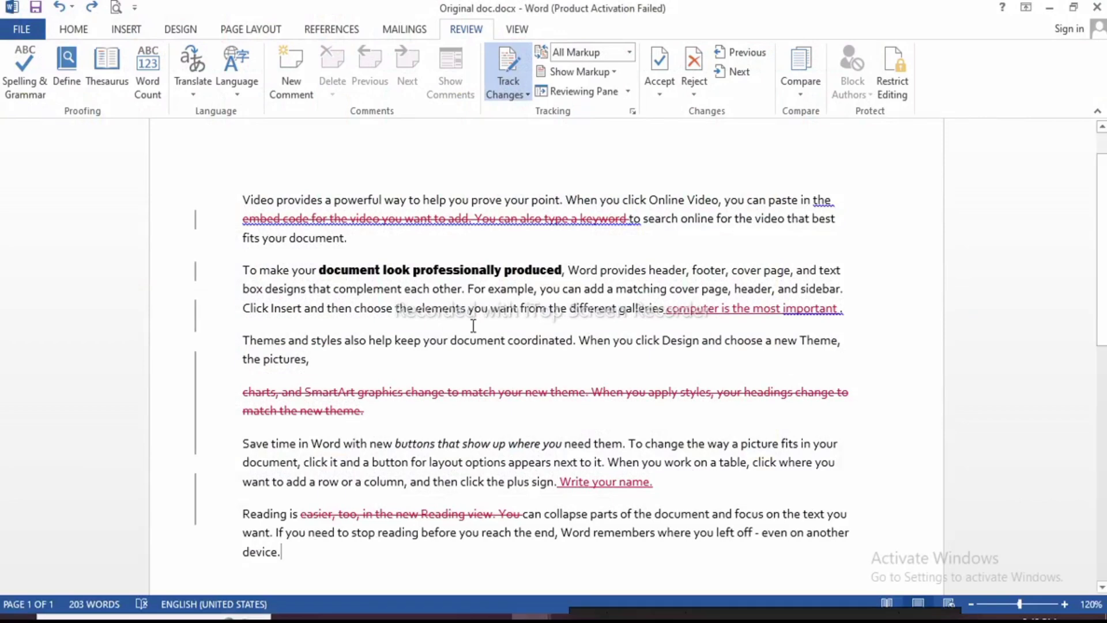
left_click(452, 368)
left_click(889, 81)
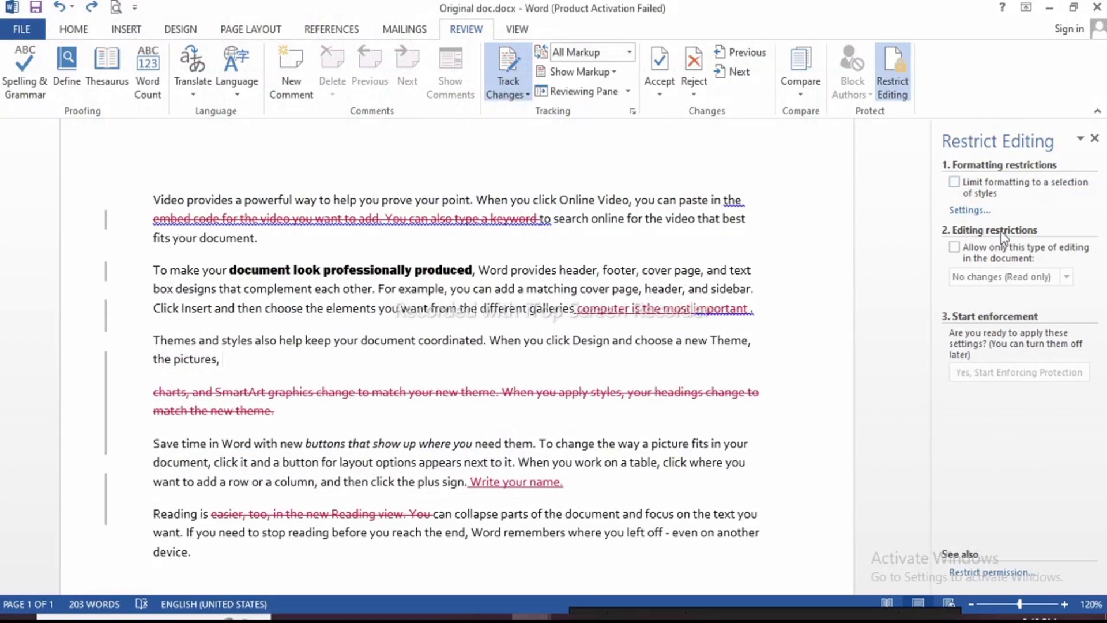
left_click(955, 183)
left_click(954, 248)
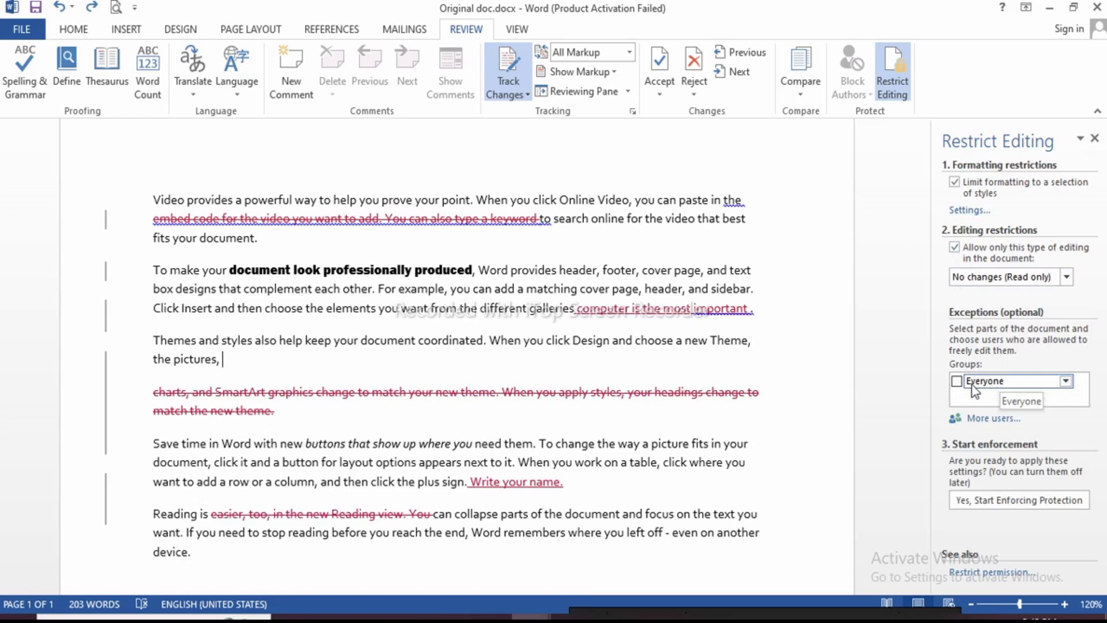
left_click(957, 382)
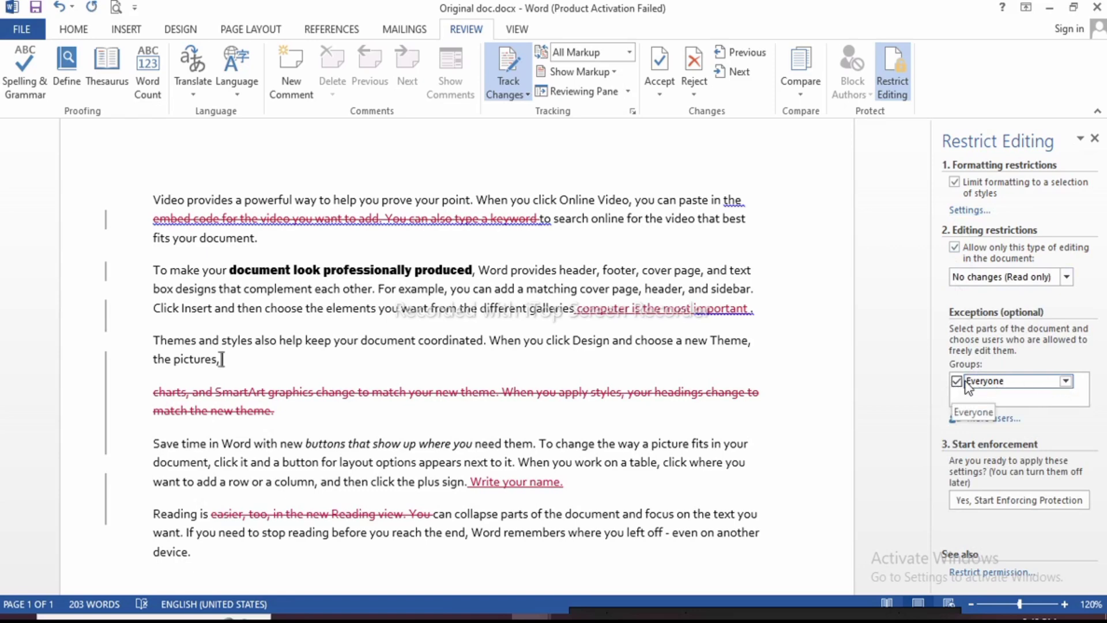
Start enforcing the protection with a password, entered and confirmed
left_click(1021, 501)
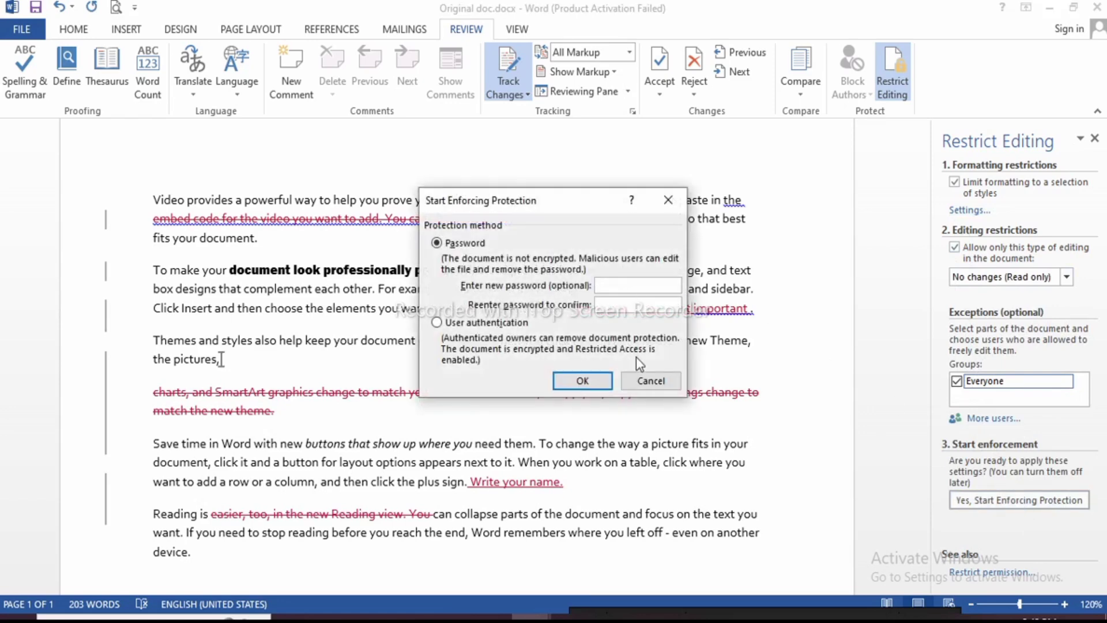
type("1234")
left_click(627, 304)
type("1234")
left_click(599, 379)
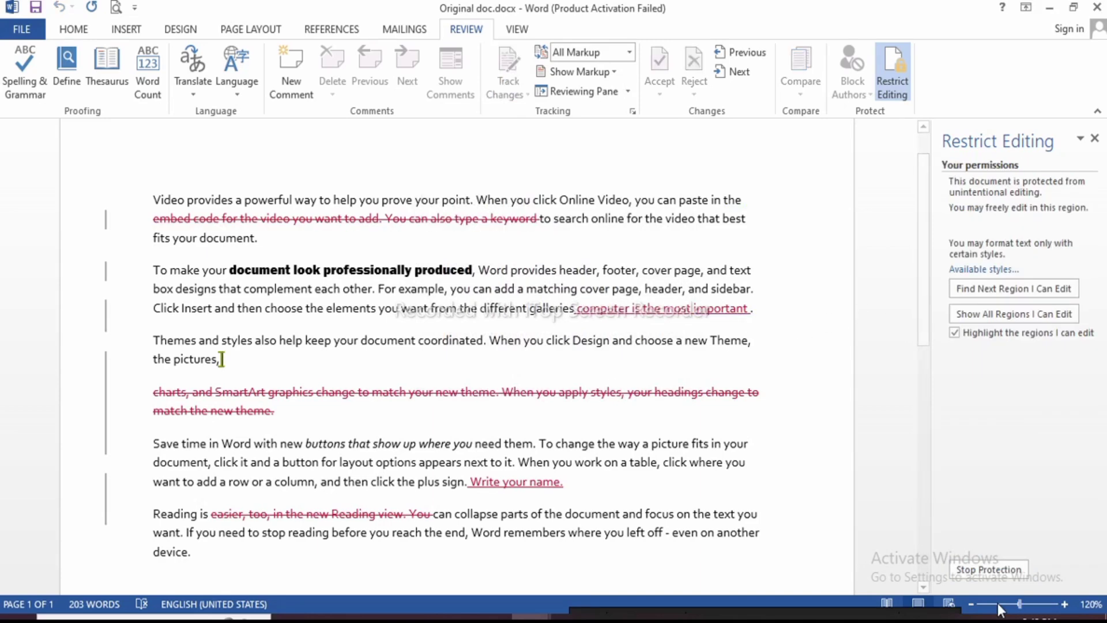
Test the protection by trying to delete text after "fits your document."
left_click(1095, 138)
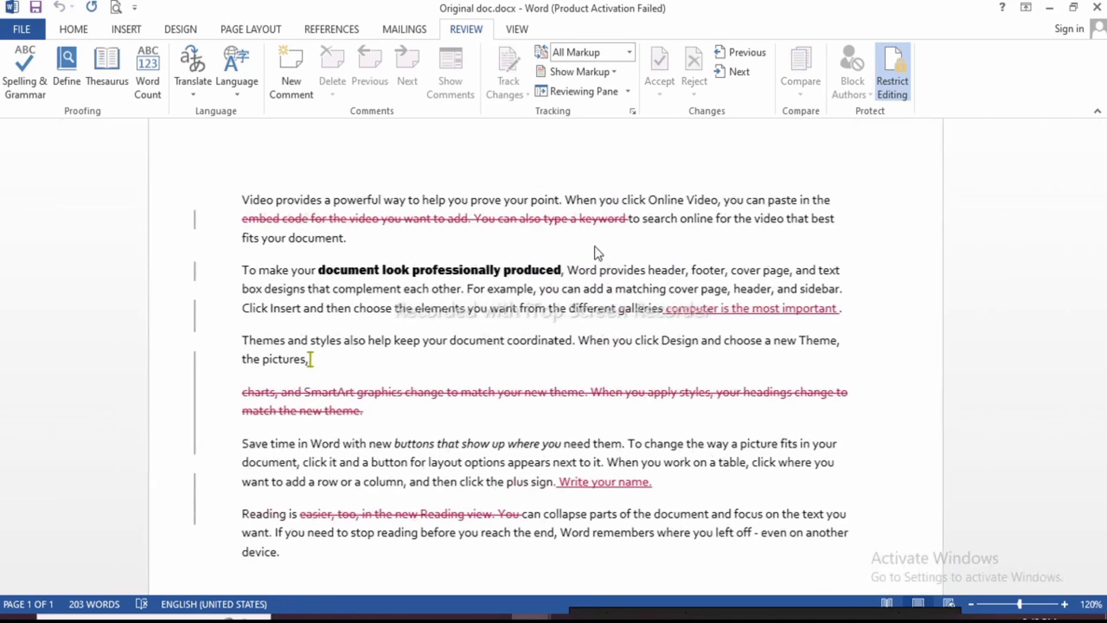
left_click(444, 244)
key("BackSpace")
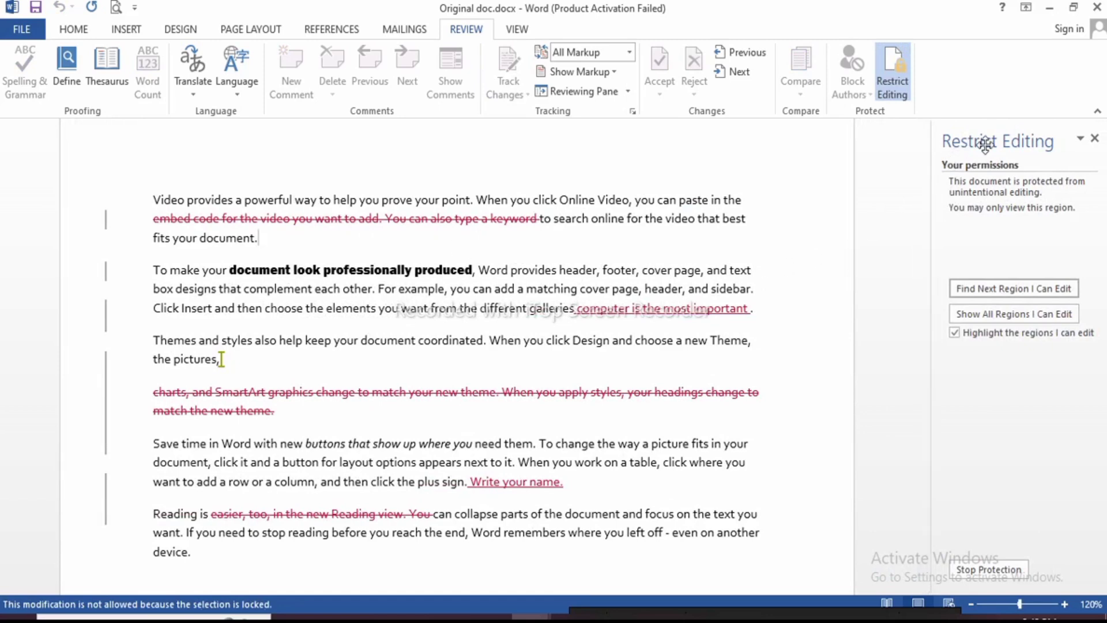
left_click(1094, 138)
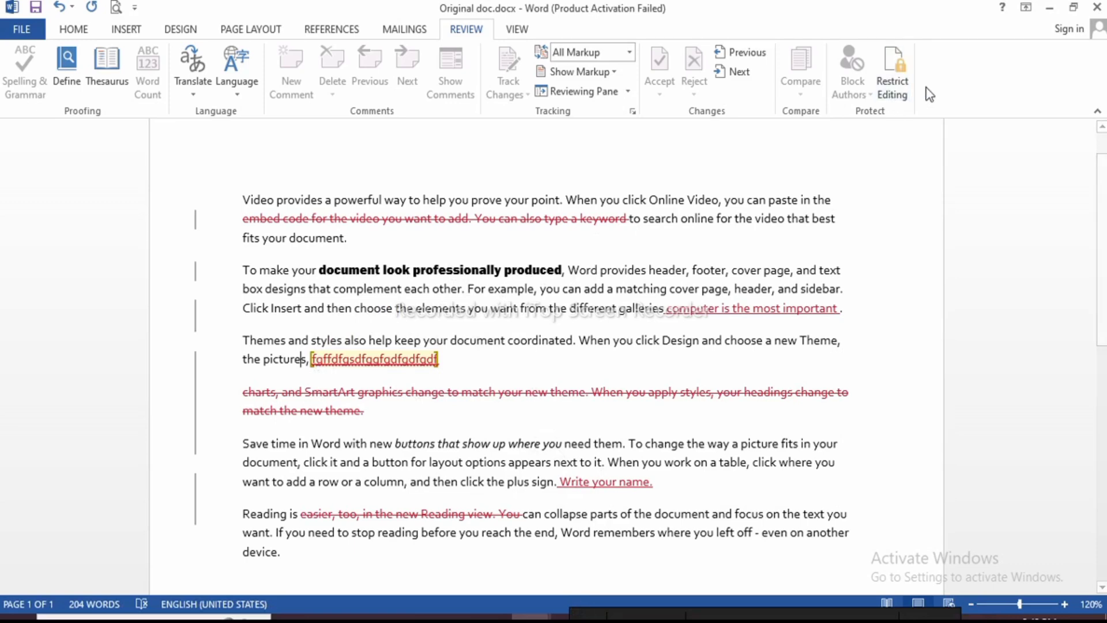
Stop the document protection by entering the password
left_click(895, 73)
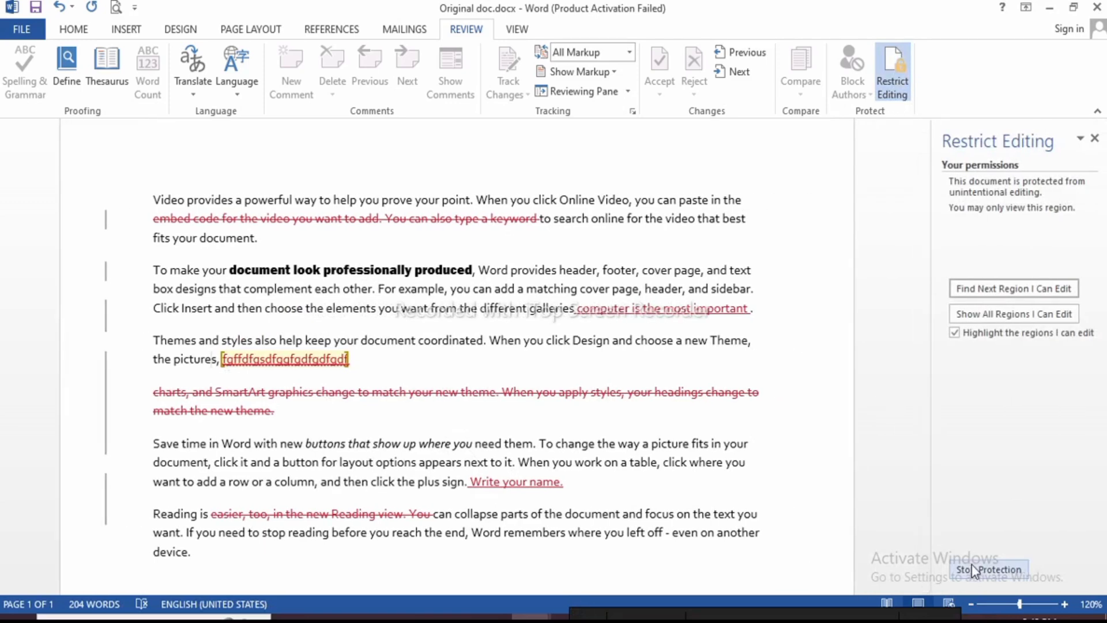
left_click(972, 570)
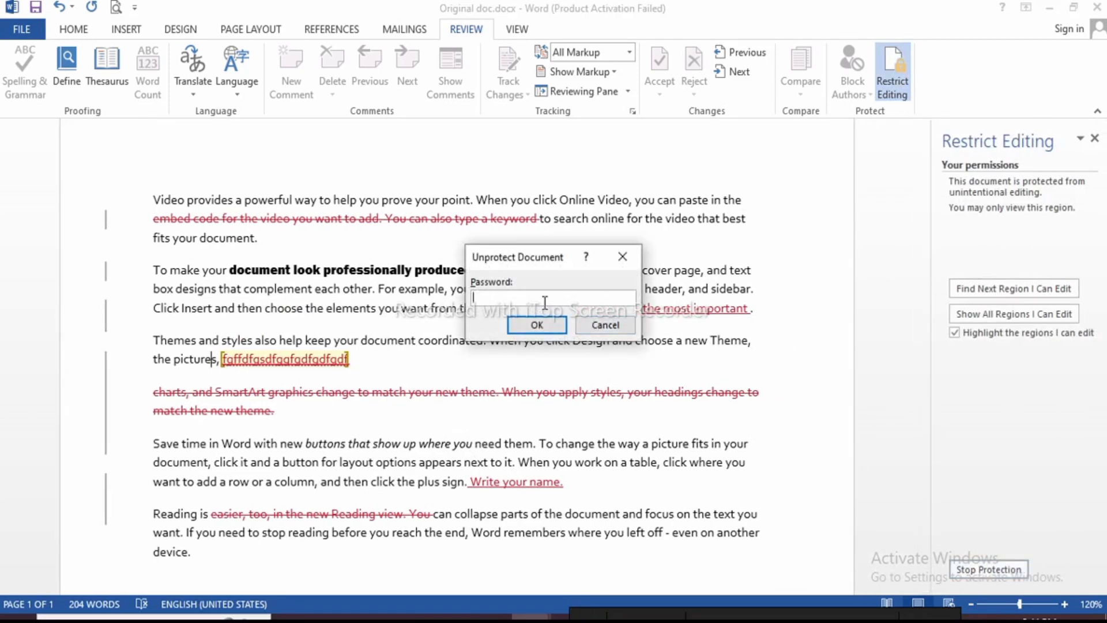
type("1234")
key("Return")
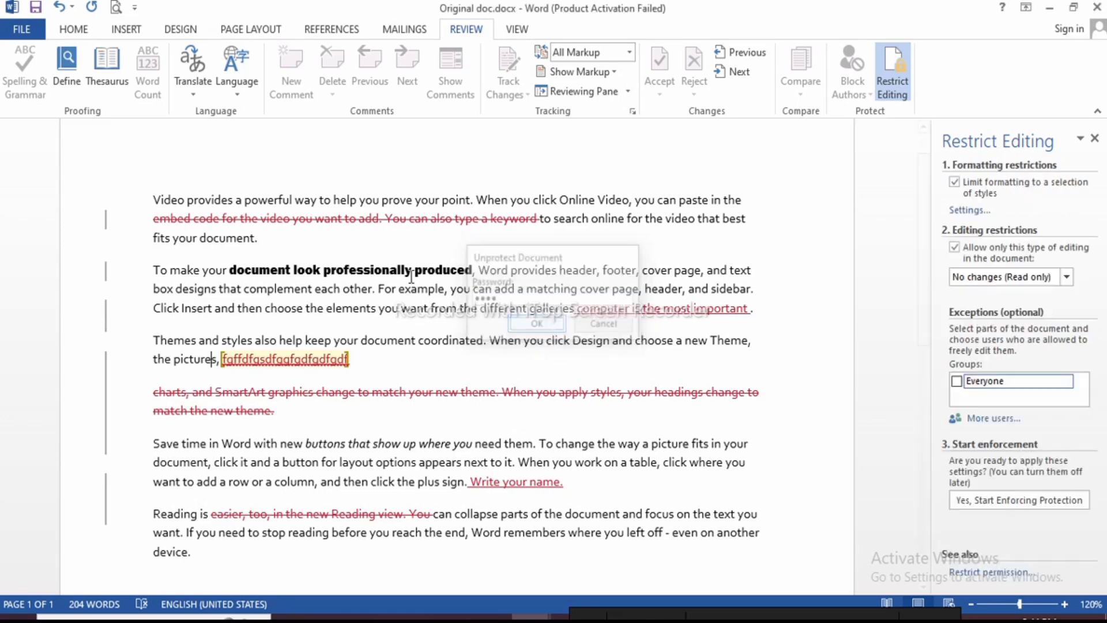
Type test text 'fgfdgdsfgsd' after "fits your document.", then switch to Lecture for YouTube
left_click(320, 241)
type("fgfdgdsfgsd")
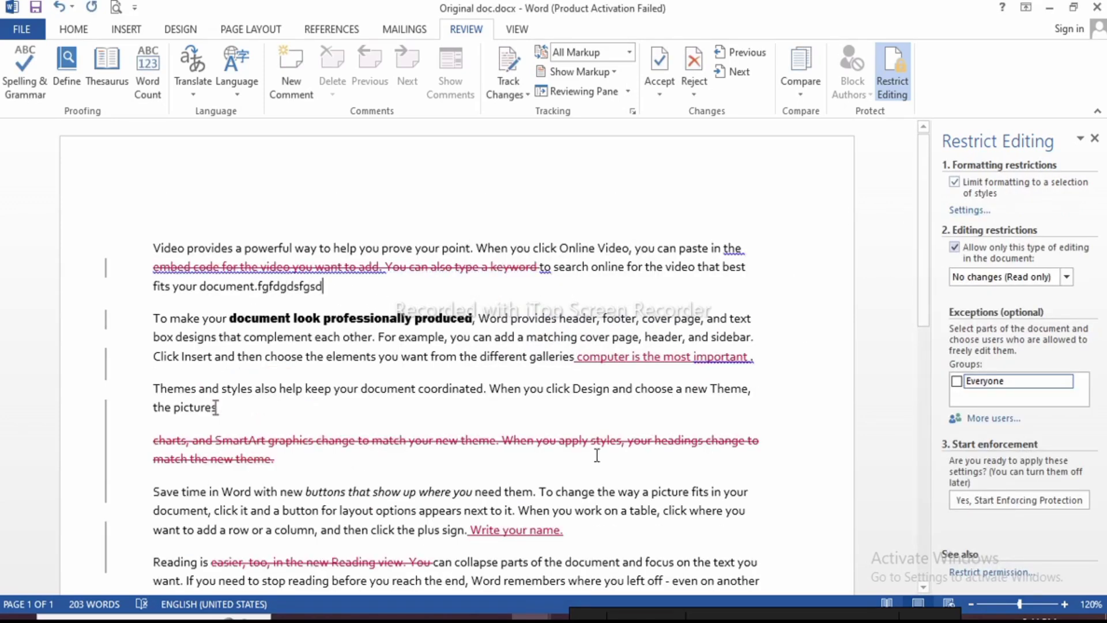
left_click(450, 616)
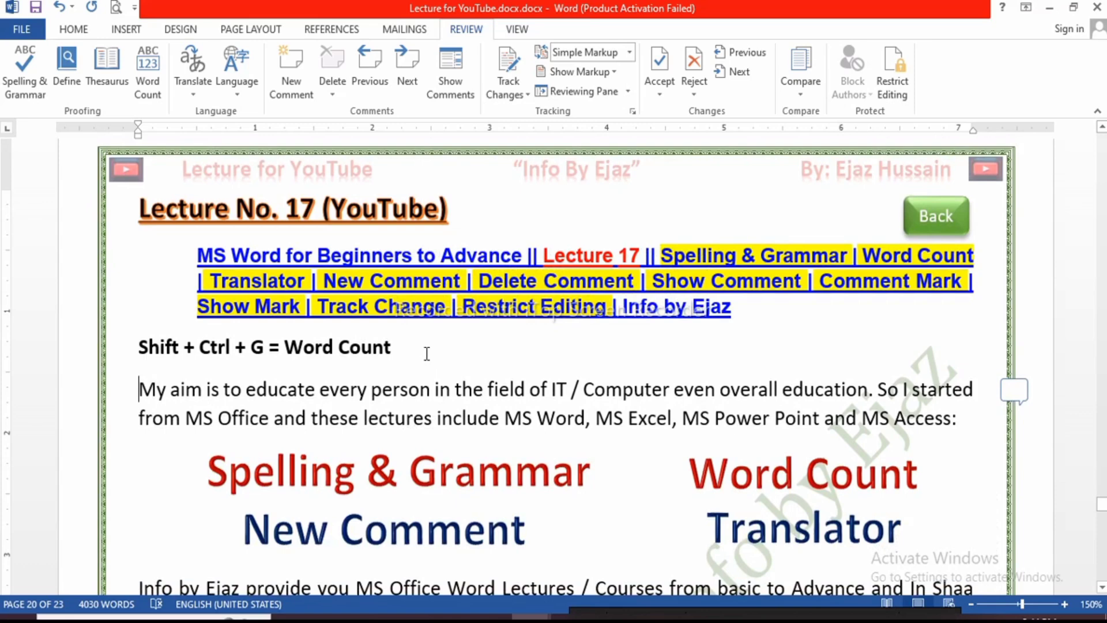